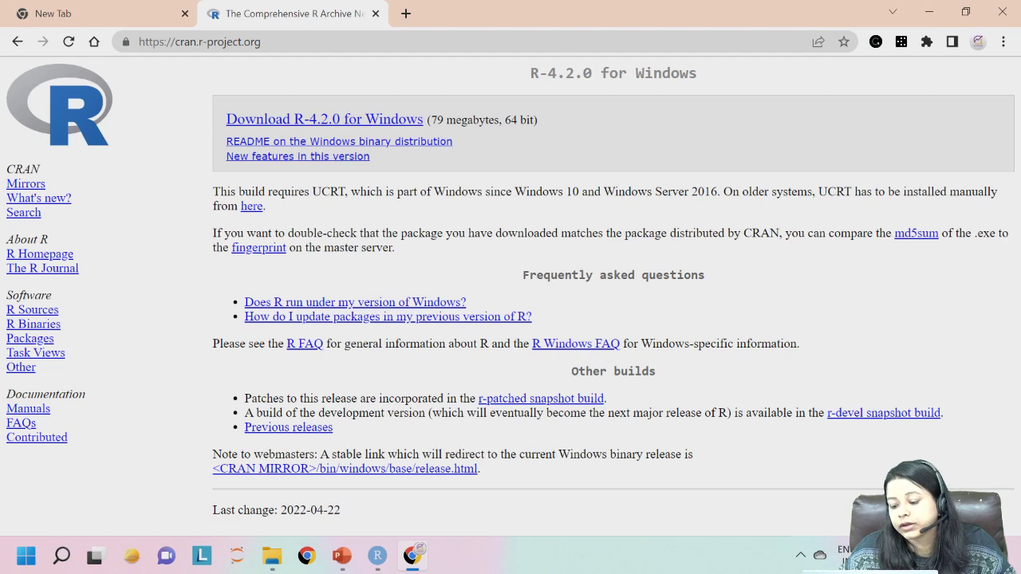
key("super+a")
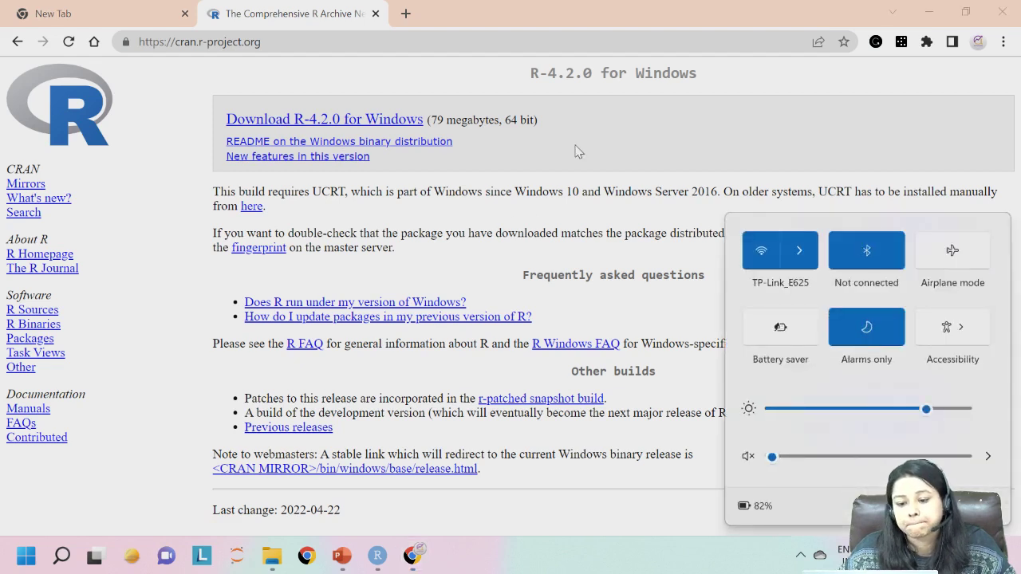
left_click(579, 151)
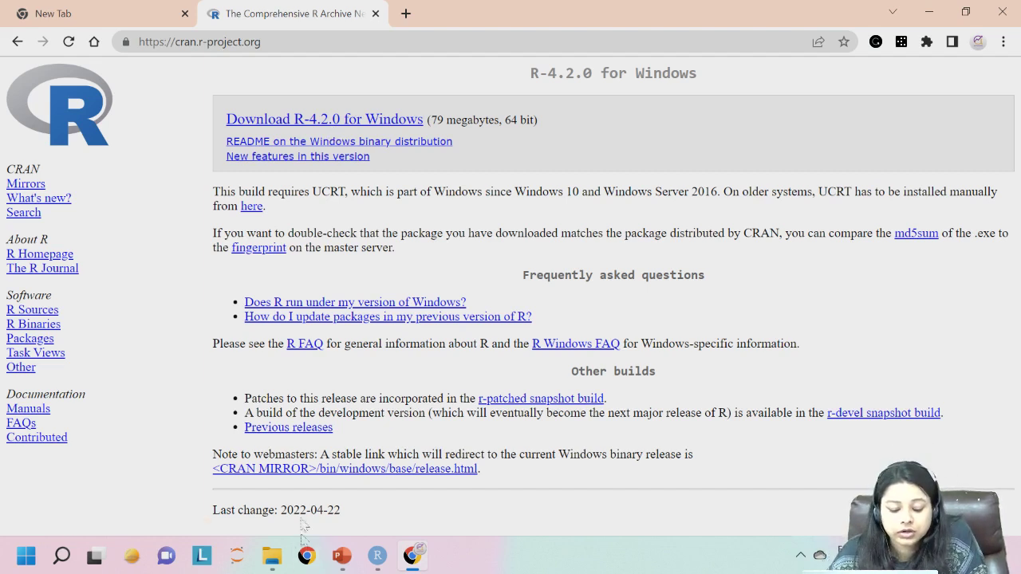
Reload the CRAN website in the browser
mouse_move(273, 559)
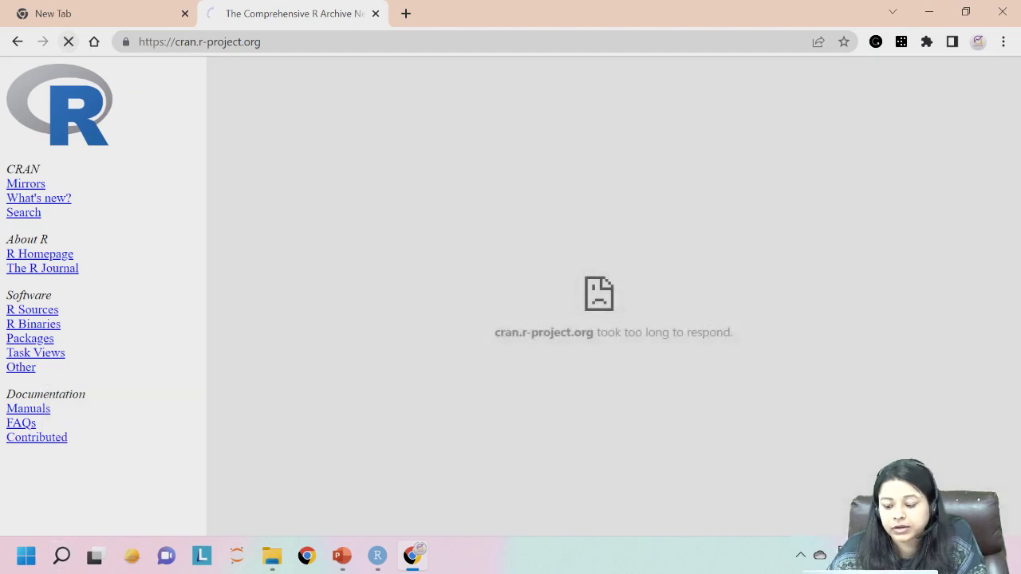
left_click(69, 44)
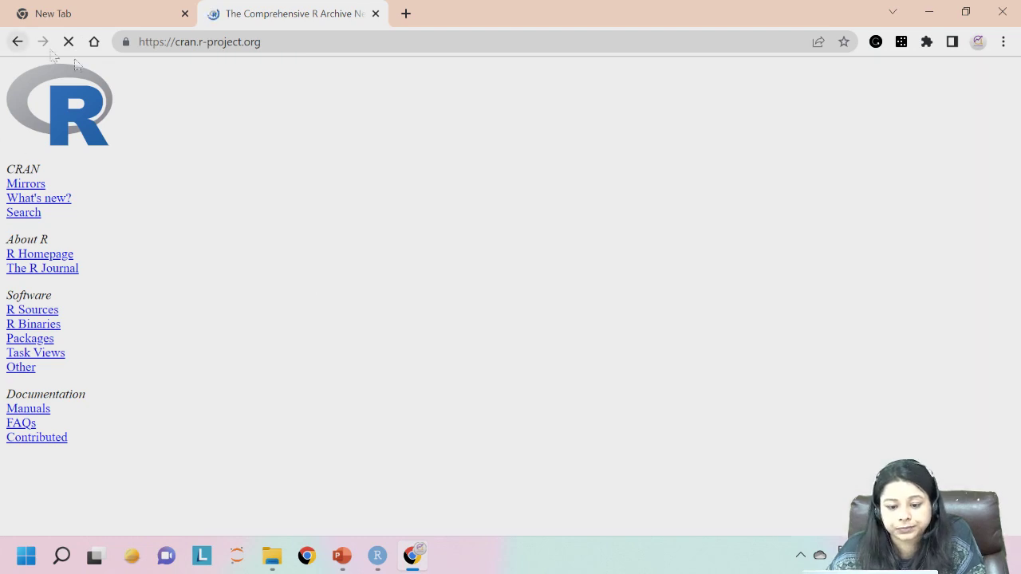
Search the computer for an R installer using the terms r.exe and .exe, and close the search
left_click(67, 559)
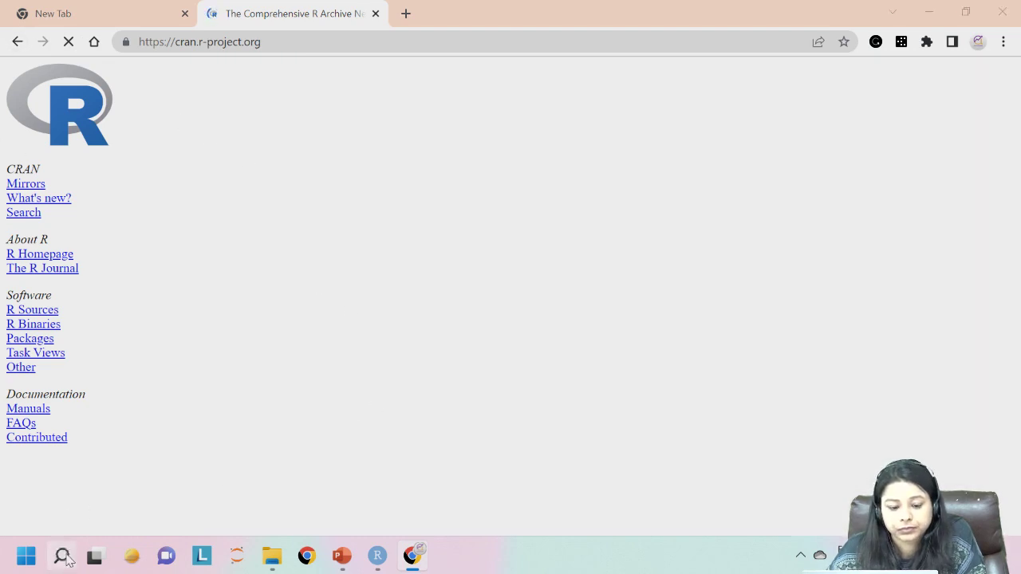
type("r")
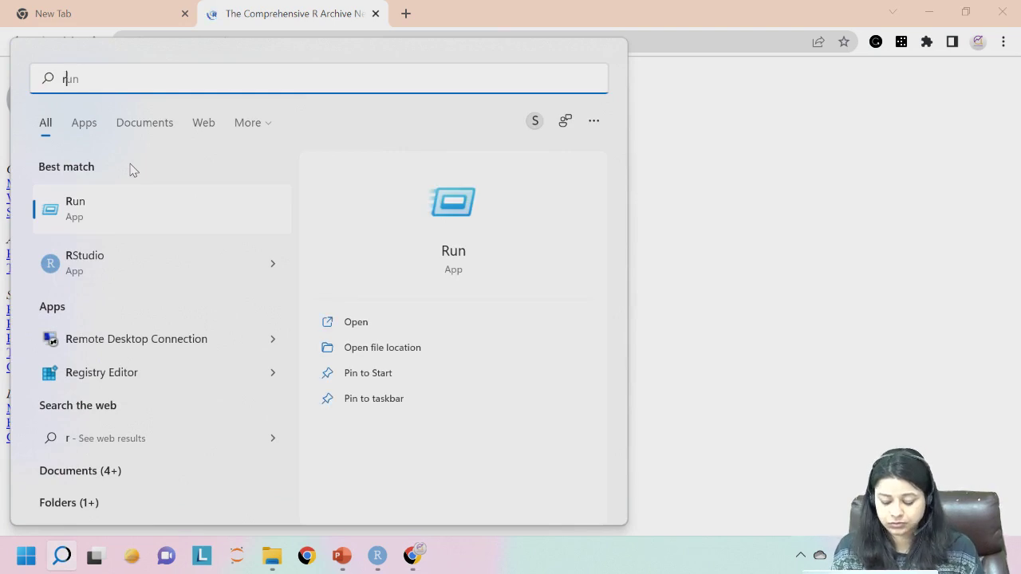
type(".exe")
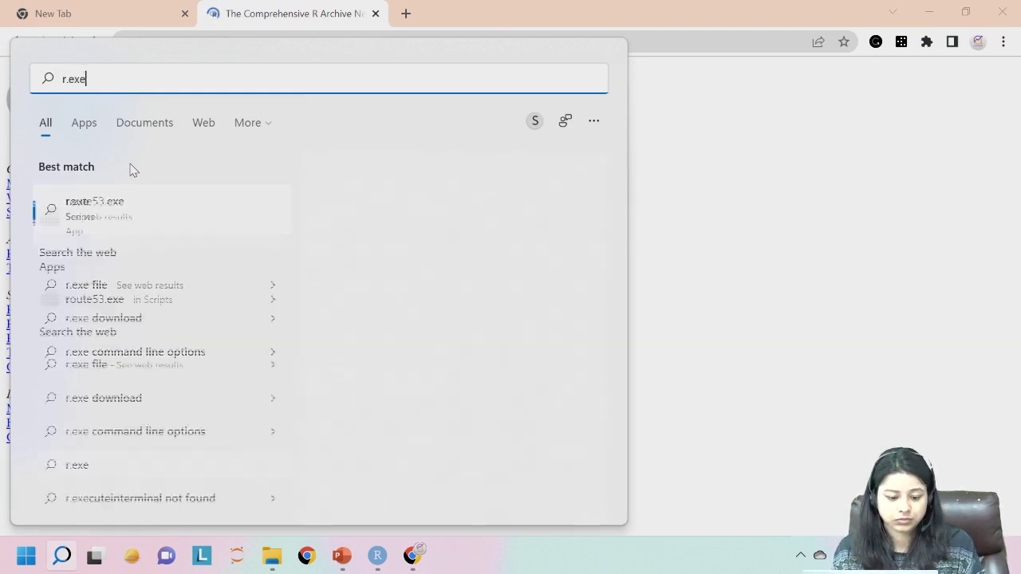
key("BackSpace")
key("BackSpace")
key("BackSpace")
key("BackSpace")
key("BackSpace")
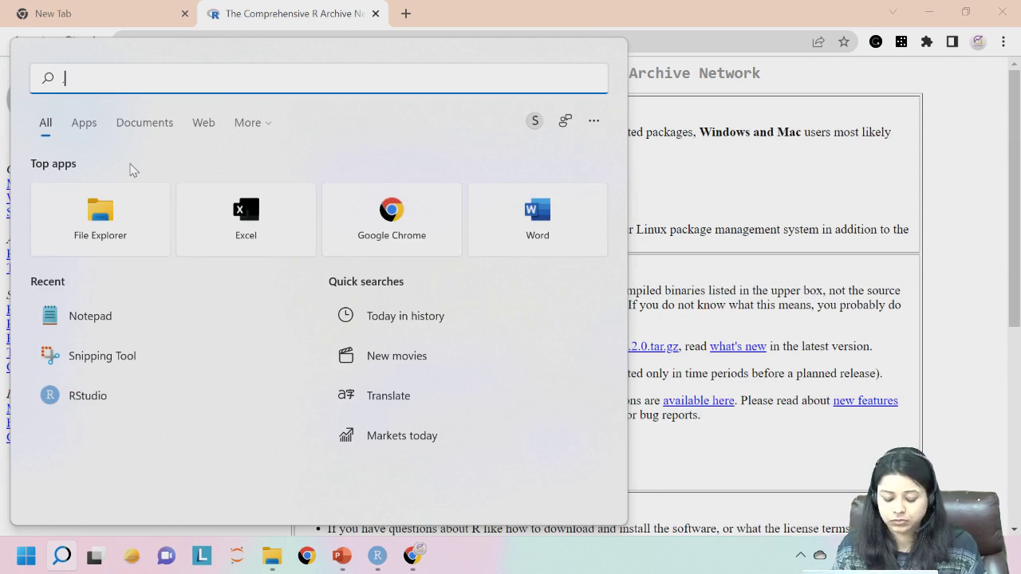
type(".exe")
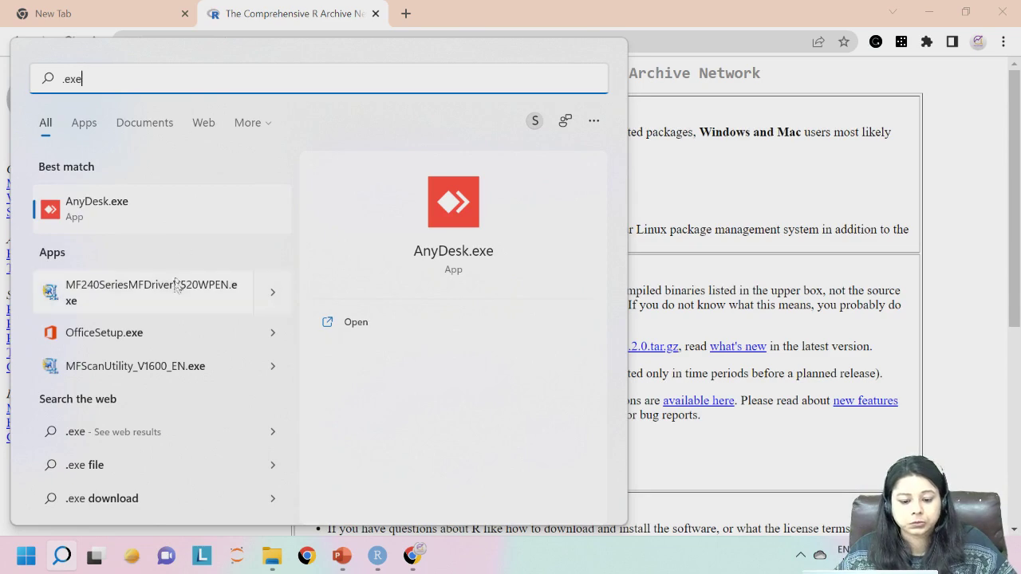
left_click(718, 188)
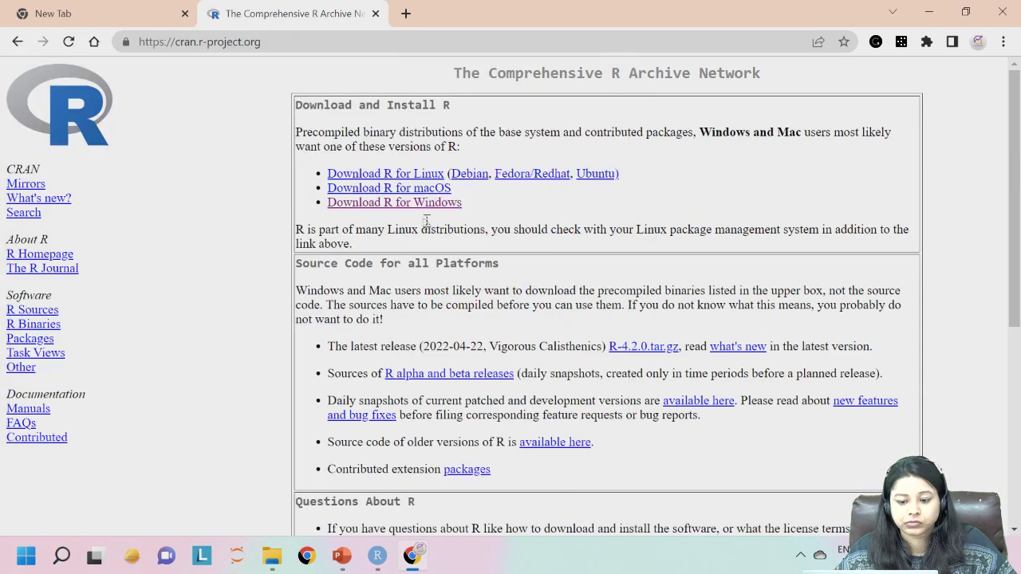
Download the R-4.2.0 for Windows base installer from CRAN and save it to the Desktop as R-4.2.0-win
left_click(420, 204)
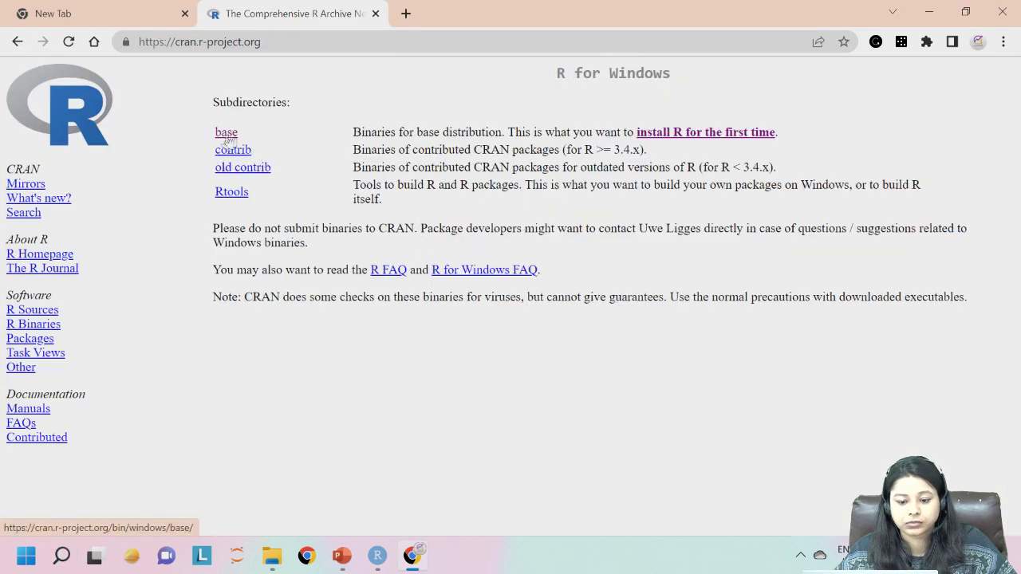
left_click(724, 133)
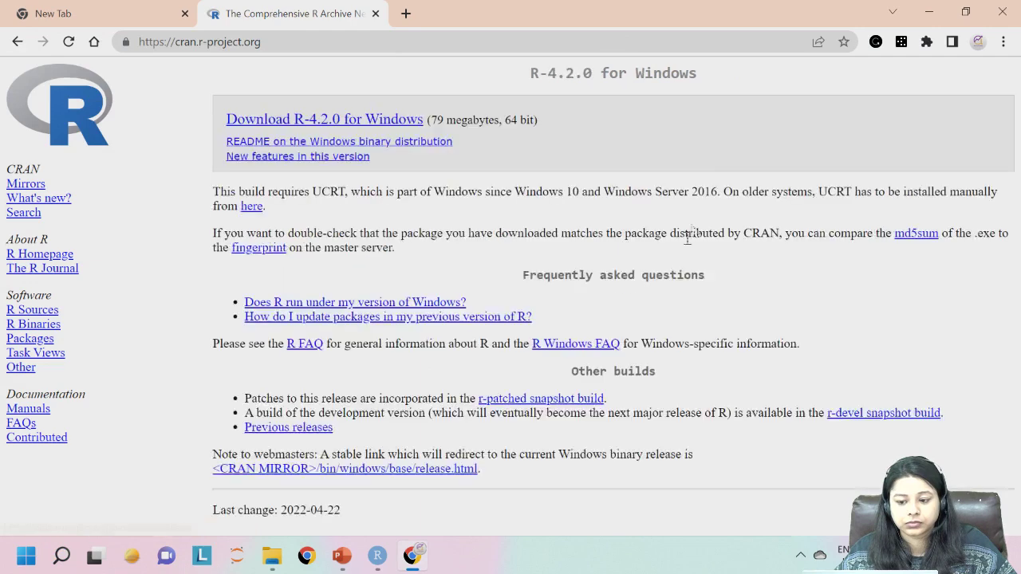
left_click(363, 121)
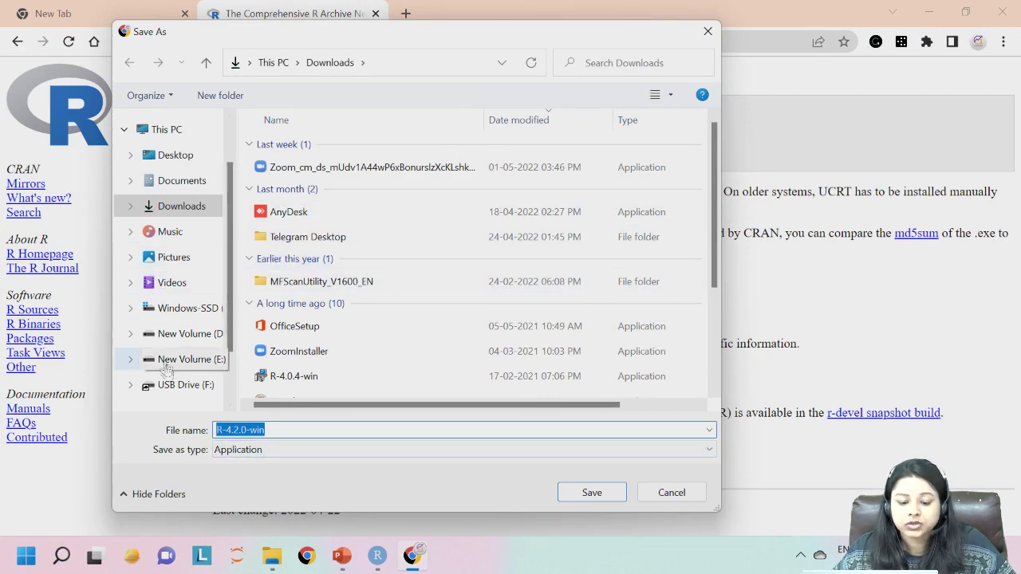
left_click(172, 154)
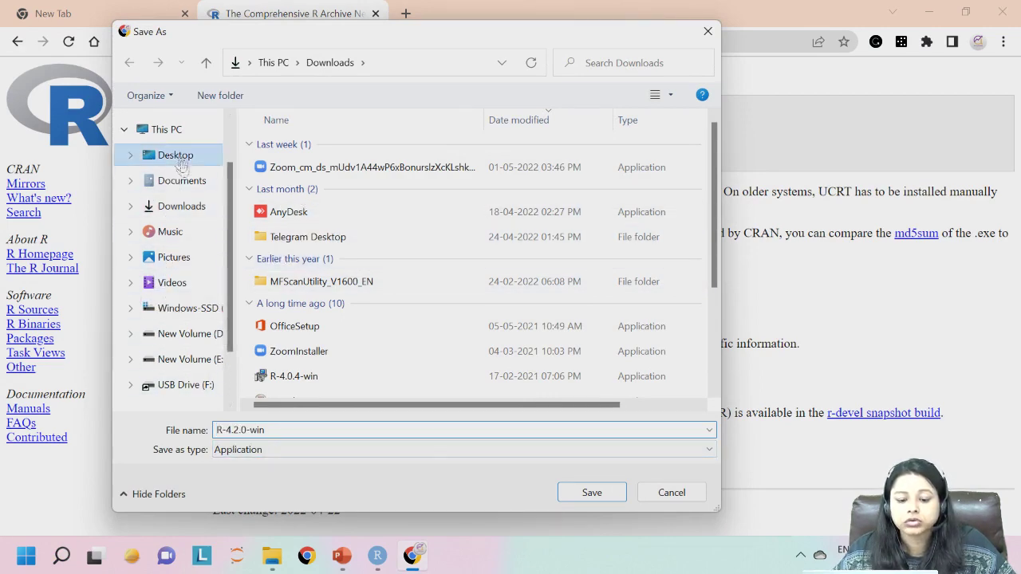
left_click(584, 497)
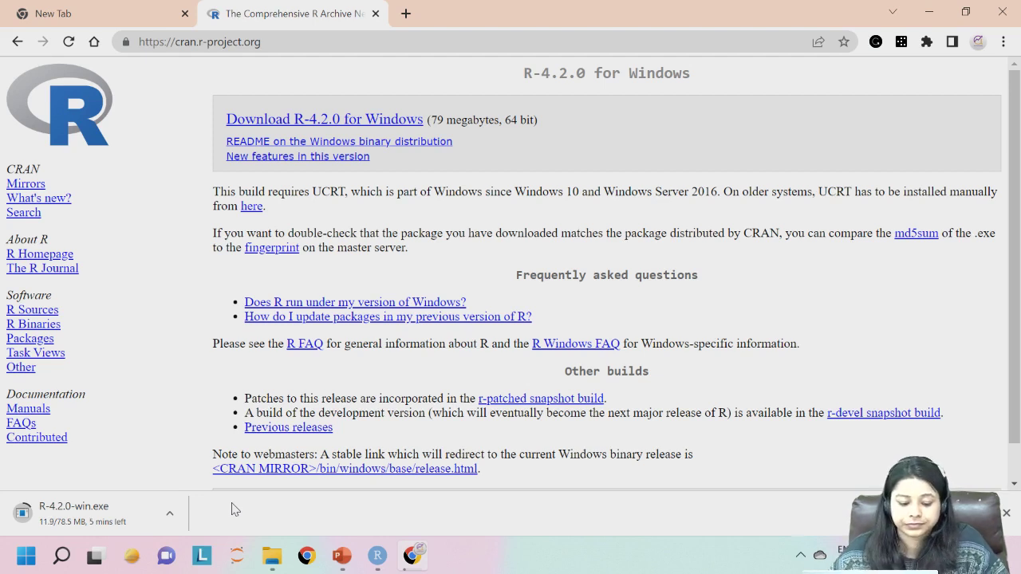
Search the computer for r-4.2. and close the search
left_click(61, 556)
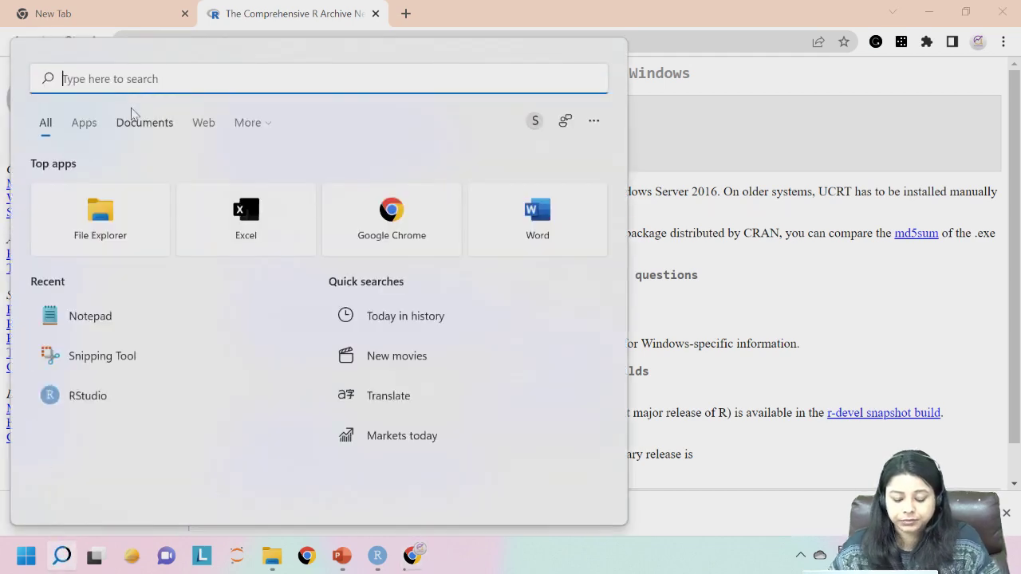
type("r-")
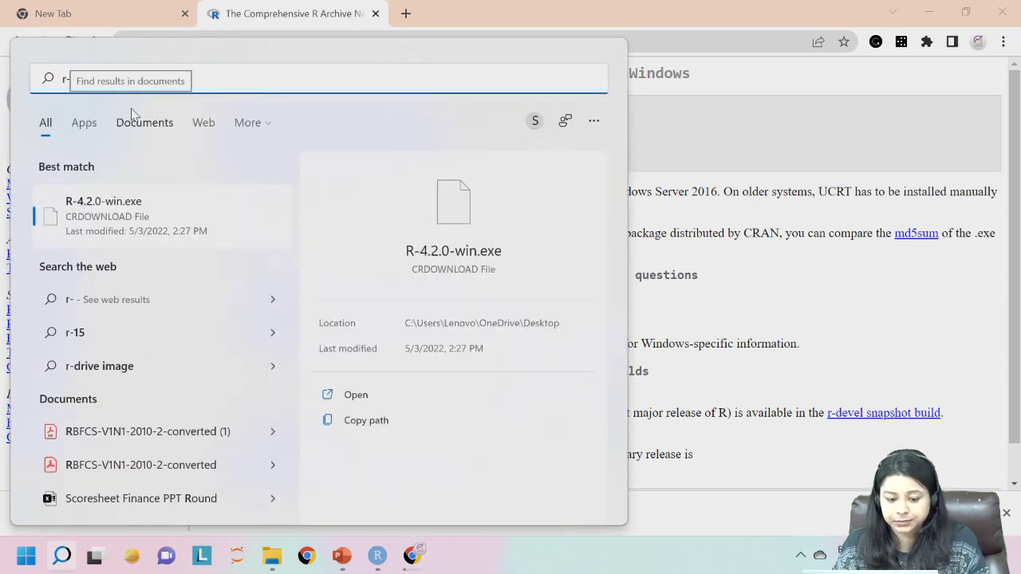
type("4.2.")
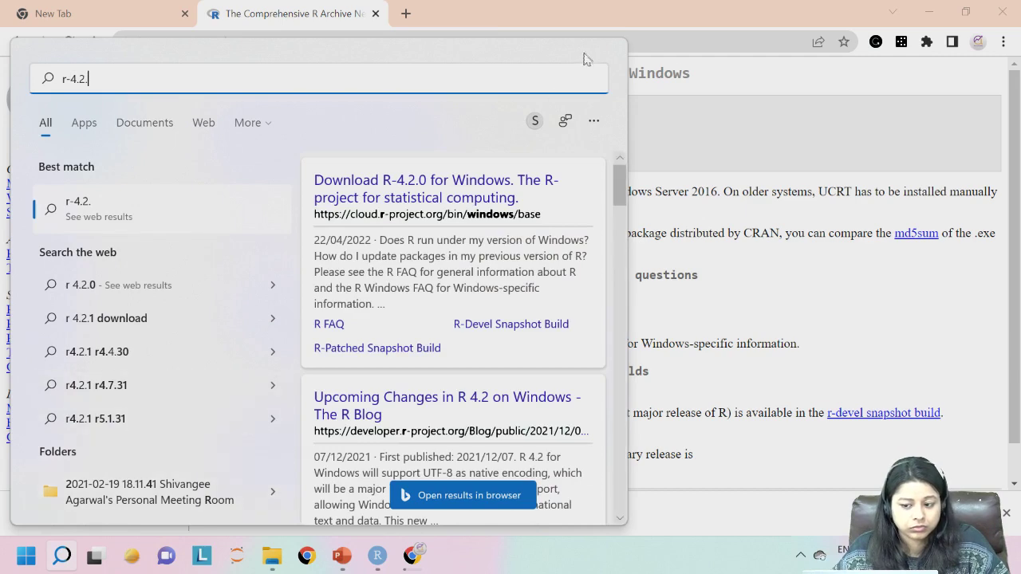
left_click(713, 103)
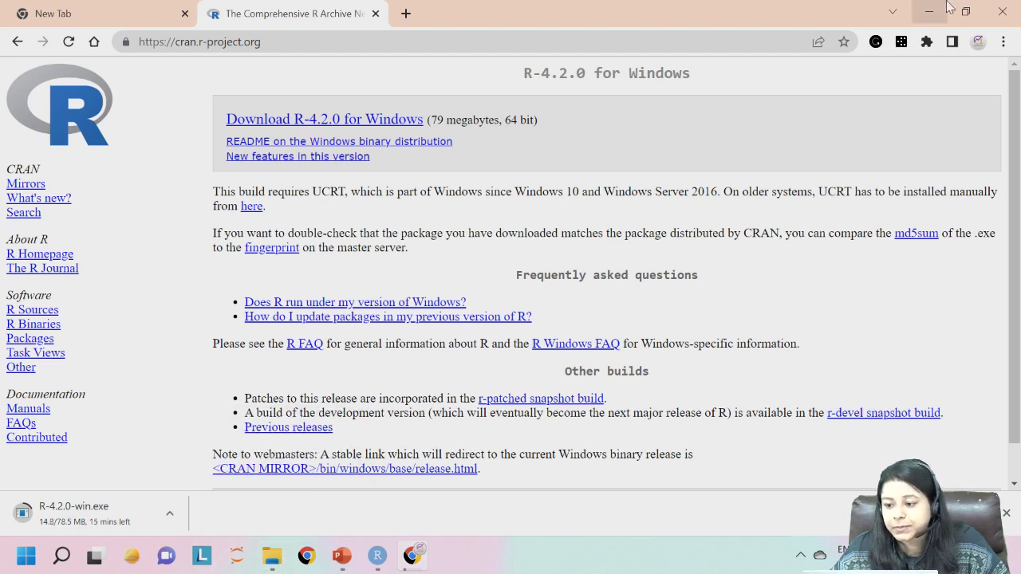
Switch to File Explorer and open the PENDRIVE folder inside ACTUATORS on New Volume (D:)
left_click(272, 556)
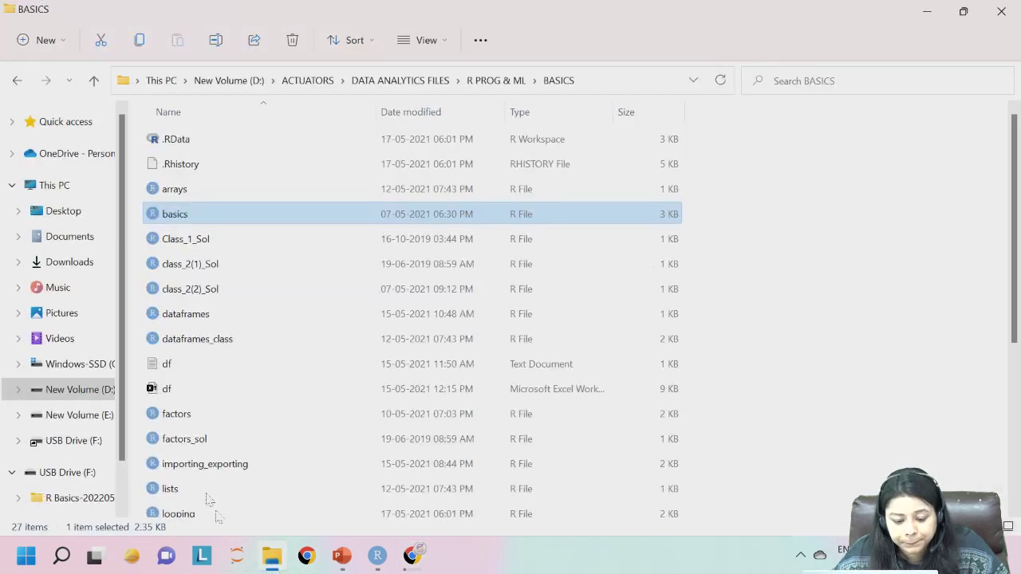
scroll(200, 483, "down", 4)
scroll(200, 483, "up", 4)
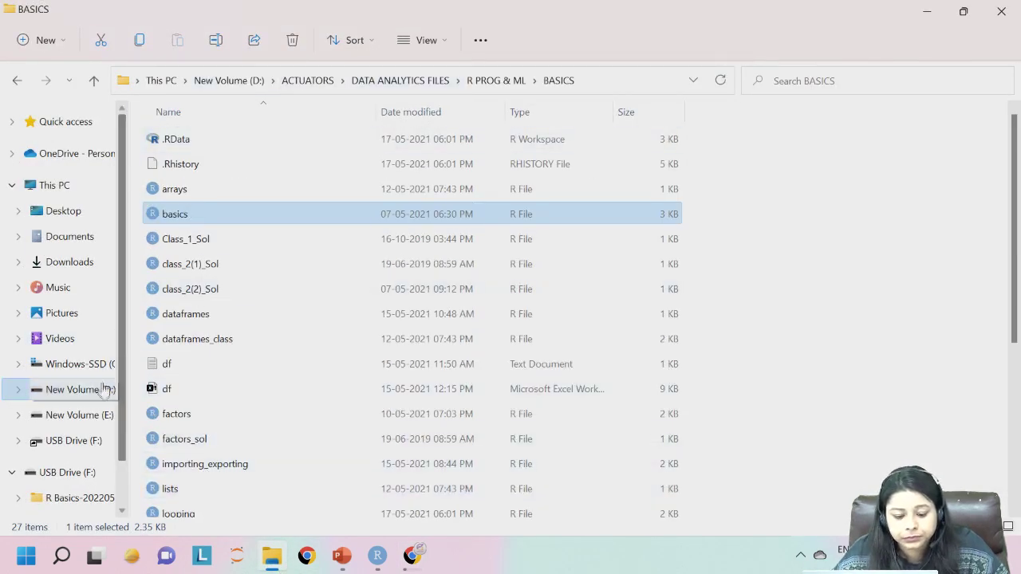
left_click(511, 83)
left_click(424, 81)
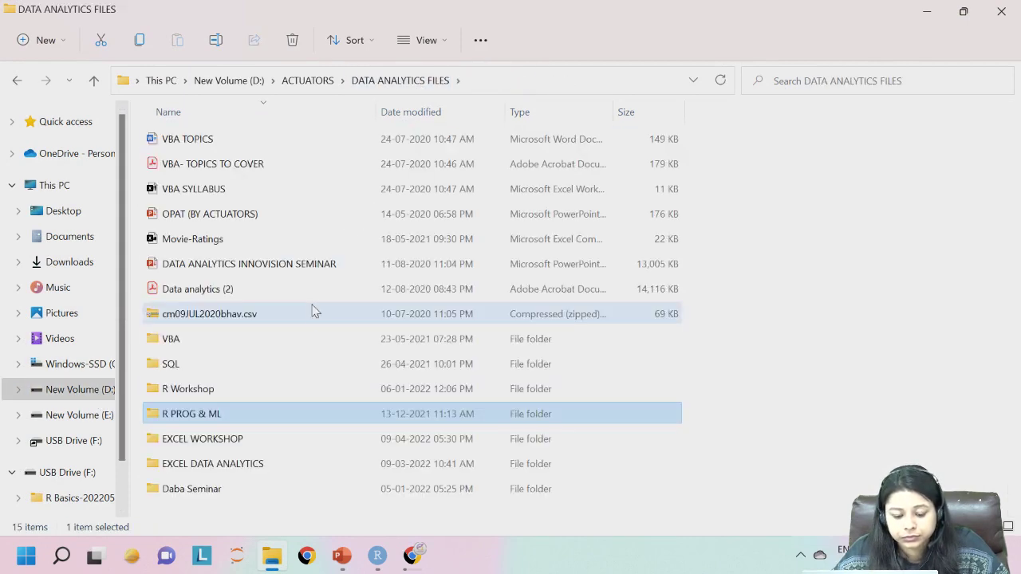
left_click(331, 85)
scroll(247, 423, "down", 5)
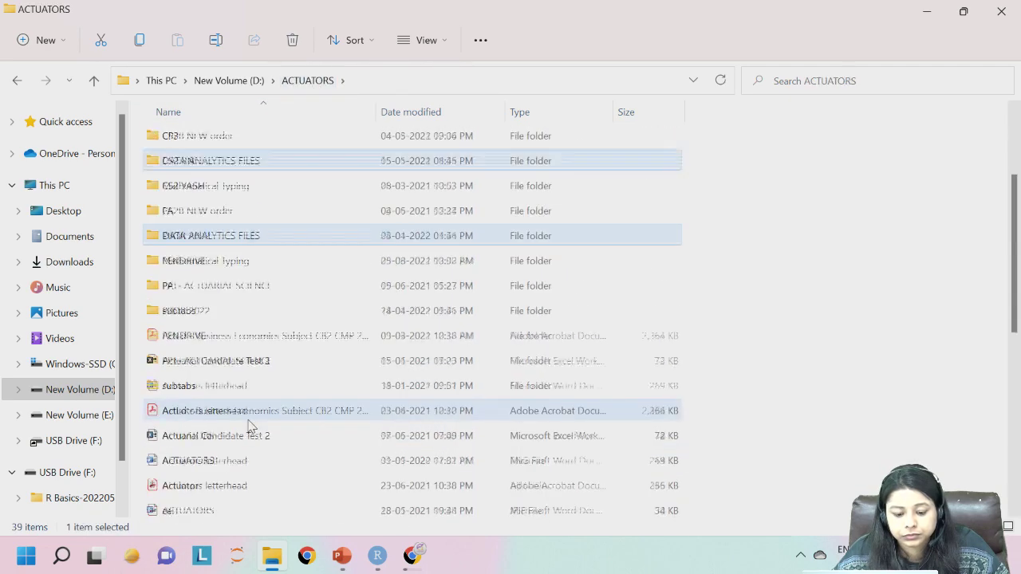
scroll(247, 427, "down", 5)
scroll(247, 427, "up", 8)
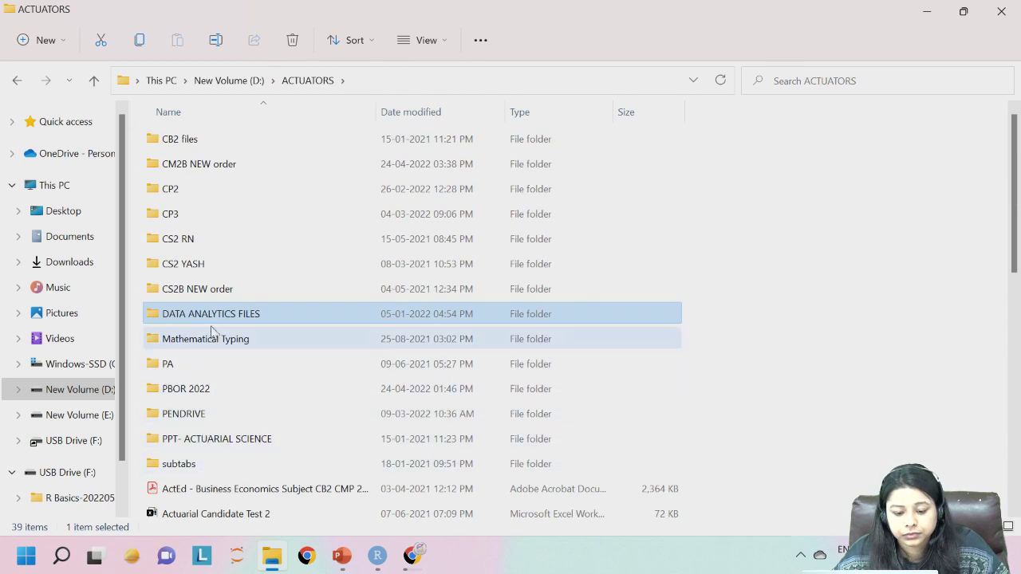
double_click(200, 413)
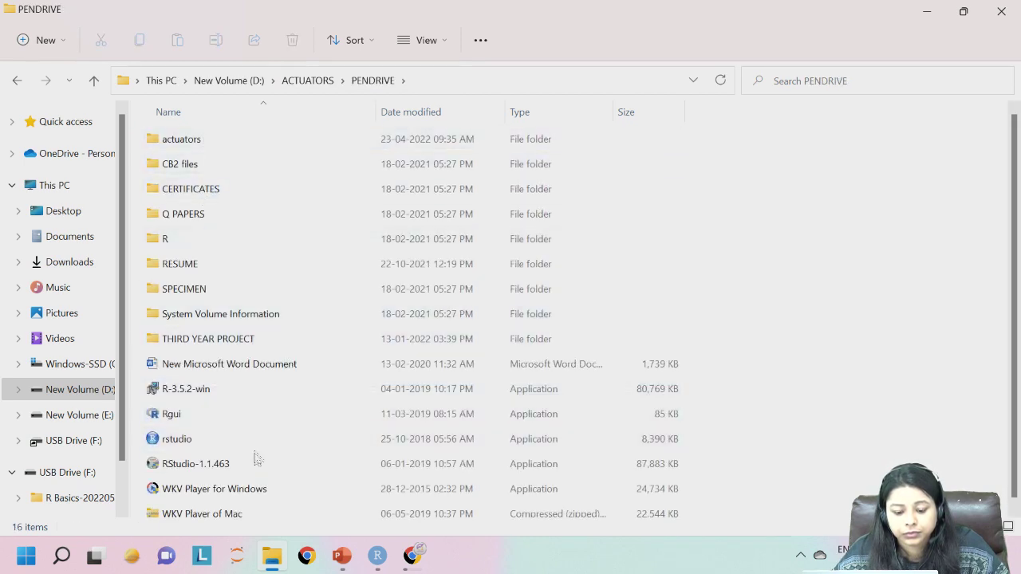
Switch back to Chrome and pause the R-4.2.0-win.exe download
left_click(413, 556)
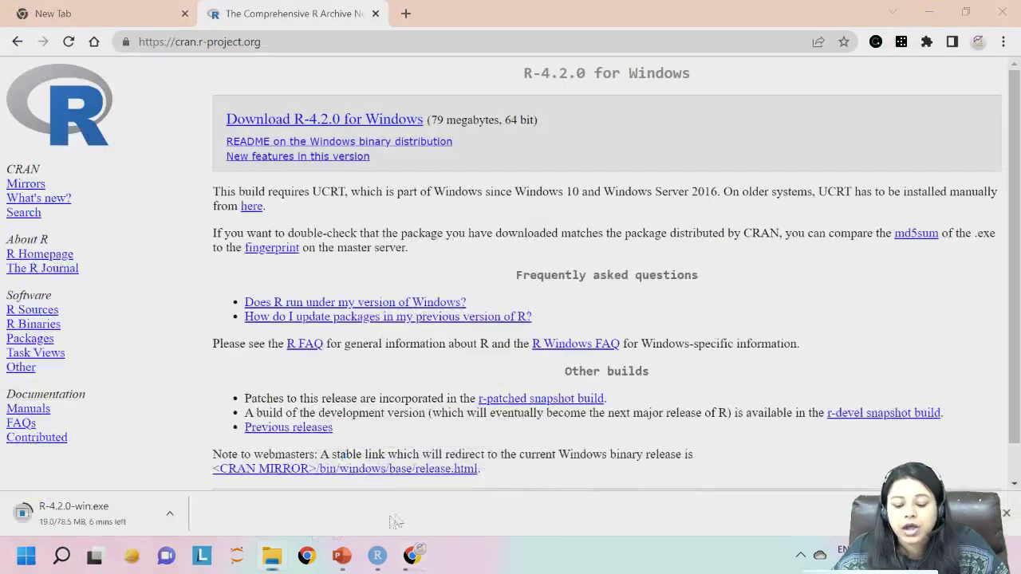
left_click(177, 521)
left_click(189, 437)
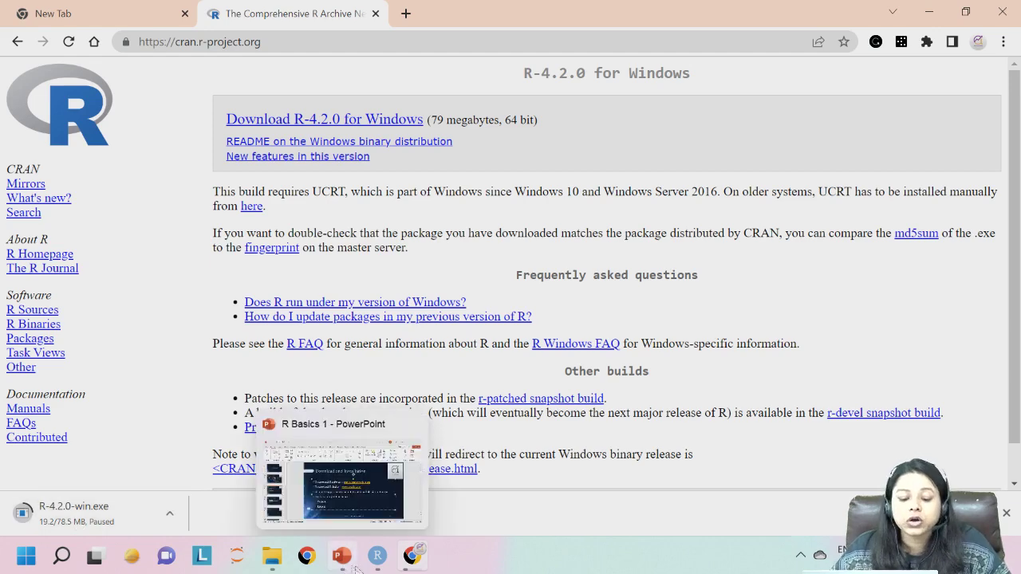
Switch to File Explorer, run the R-3.5.2-win installer from the PENDRIVE folder and allow it to make changes to the device
left_click(272, 556)
left_click(177, 389)
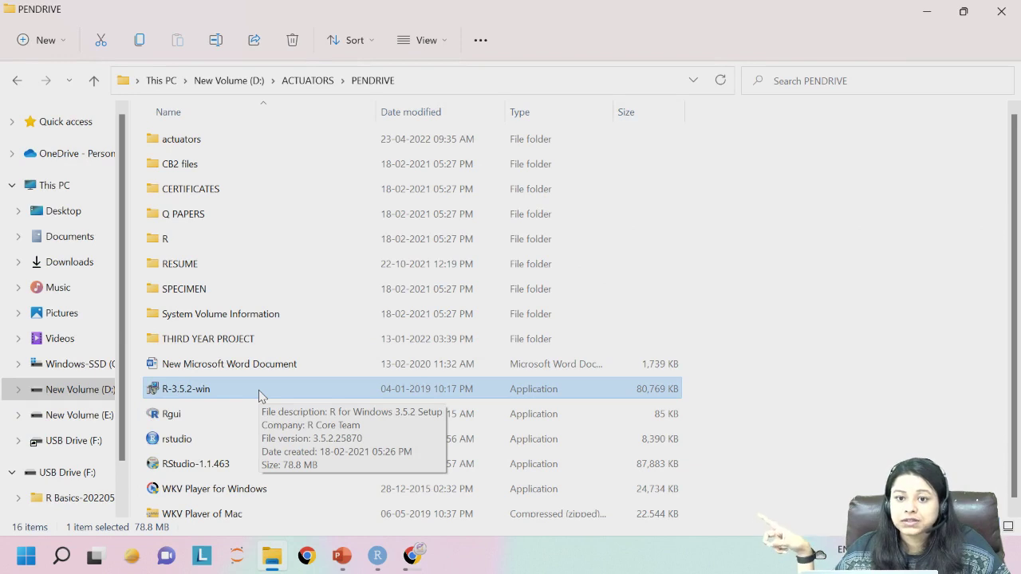
double_click(203, 394)
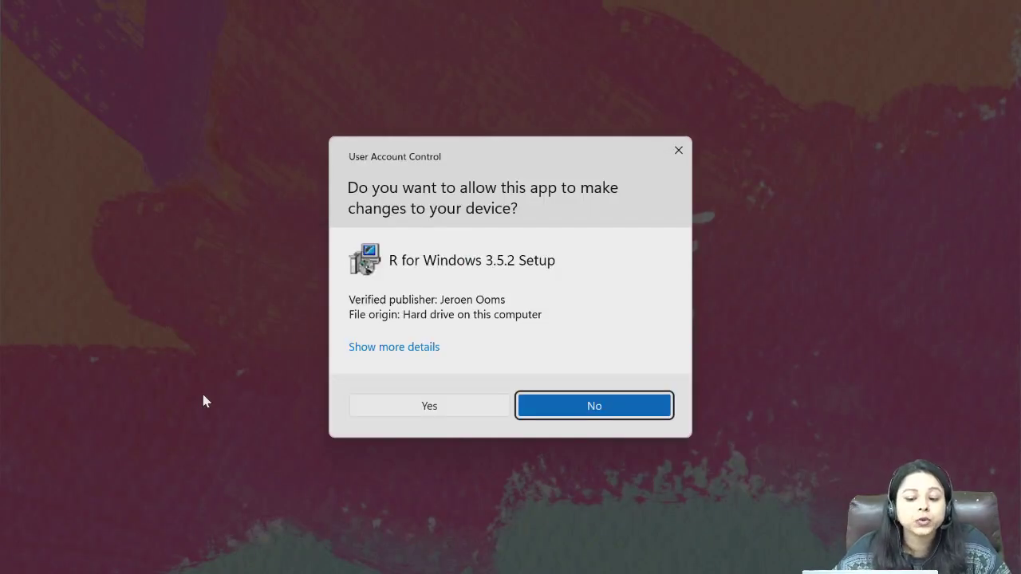
left_click(431, 406)
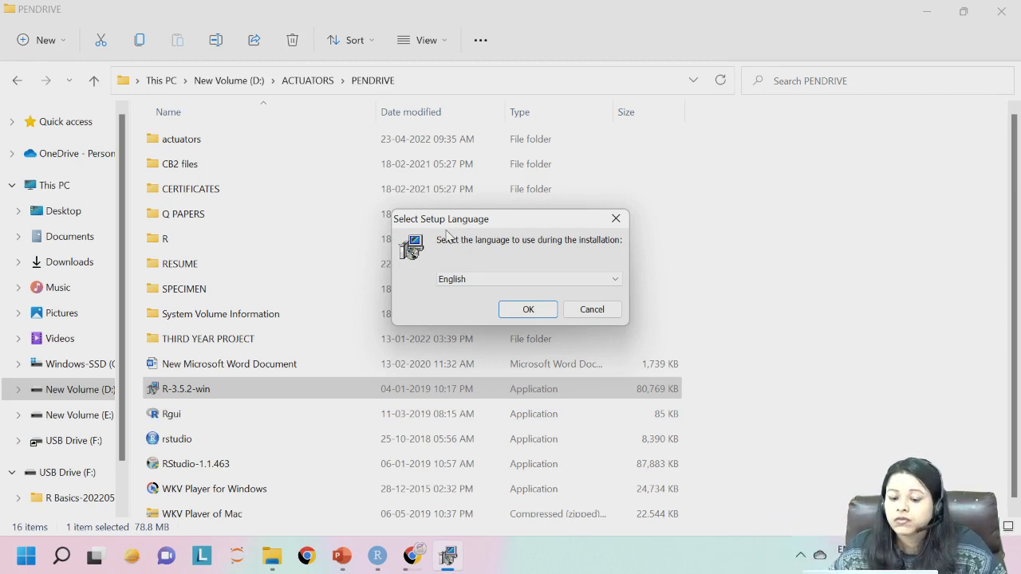
Advance the R for Windows 3.5.2 setup to component selection, using English and the default folder C:\Program Files\R\R-3.5.2
left_click(523, 310)
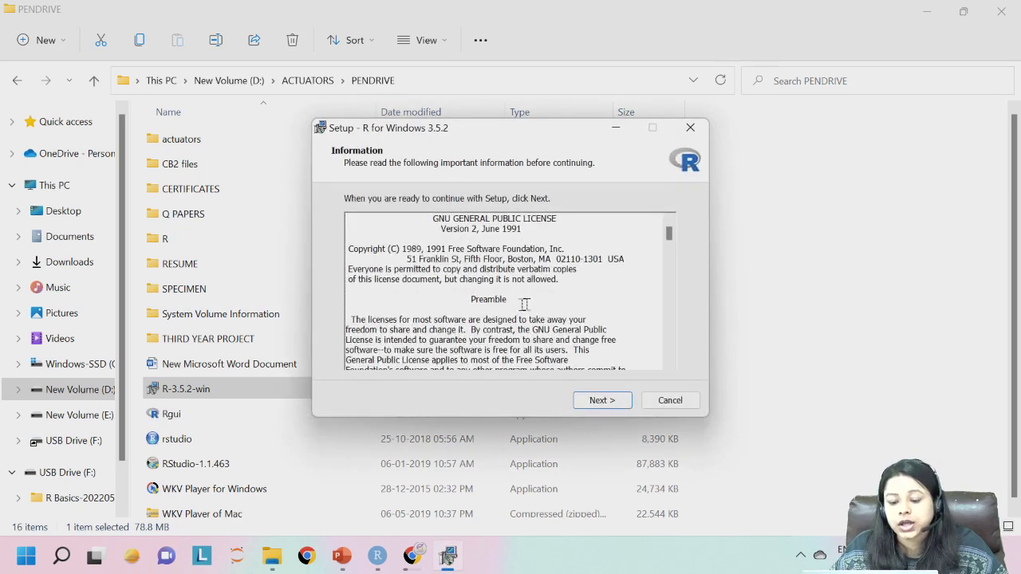
left_click(599, 400)
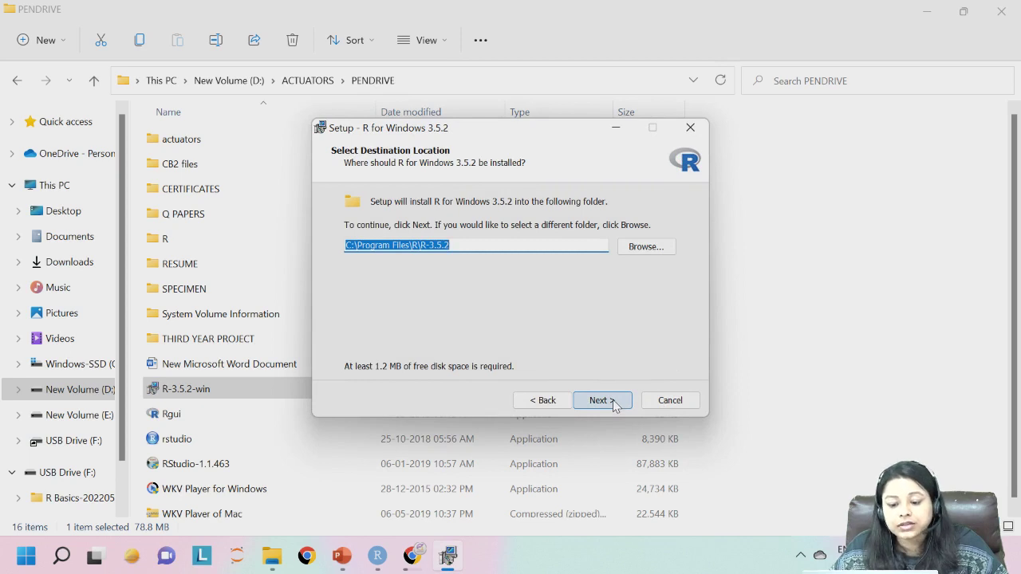
left_click(612, 404)
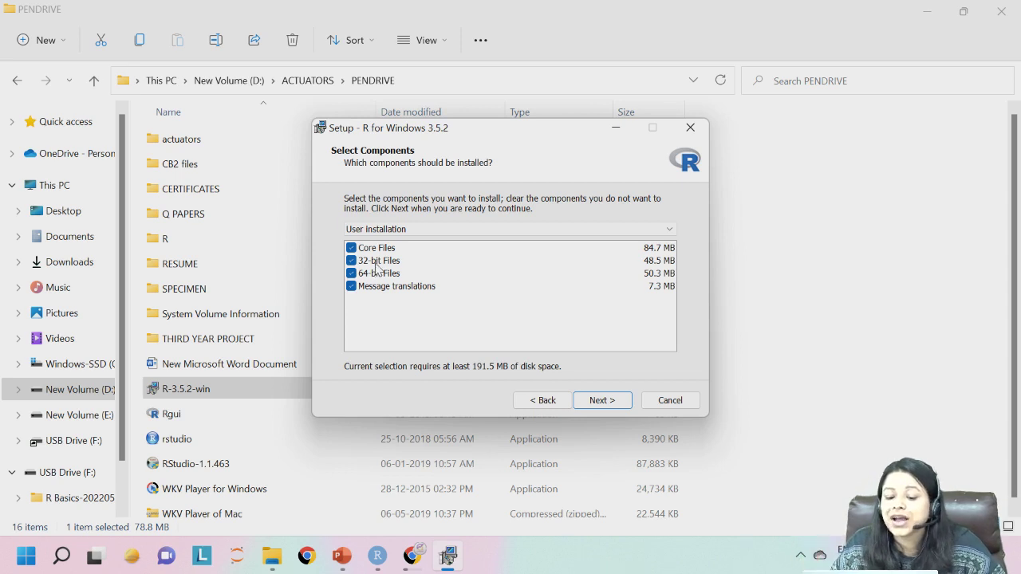
Exclude the 64-bit Files component from the R installation and include it again
left_click(376, 273)
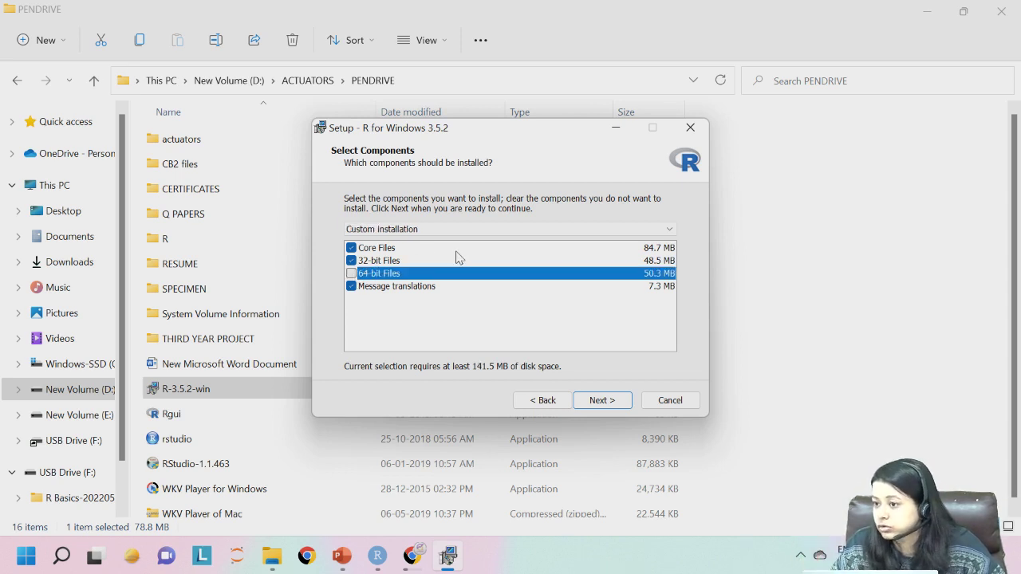
left_click(352, 274)
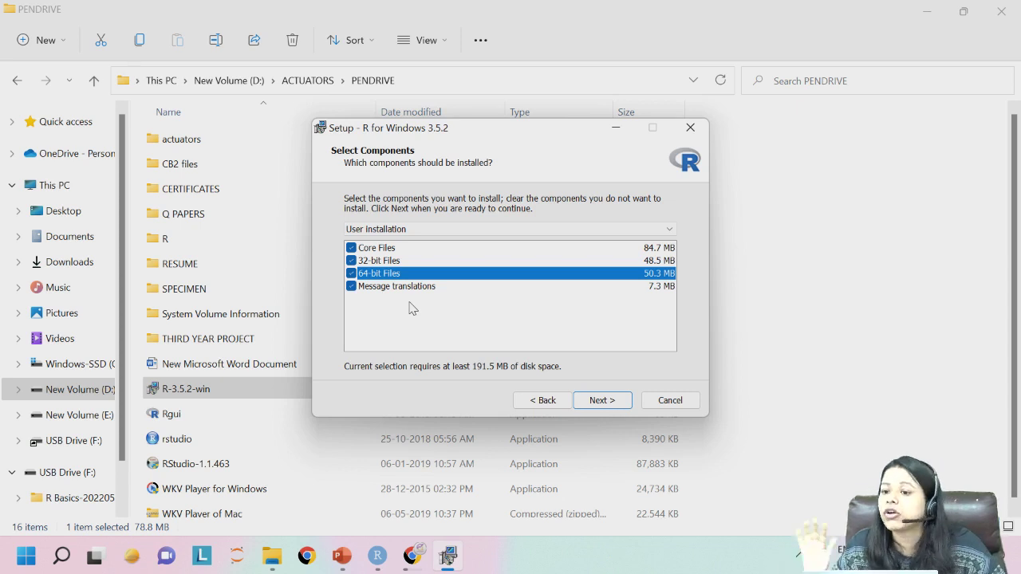
Accept the default startup options and Start Menu folder R, enable the desktop shortcut, and start installing R 3.5.2
left_click(601, 406)
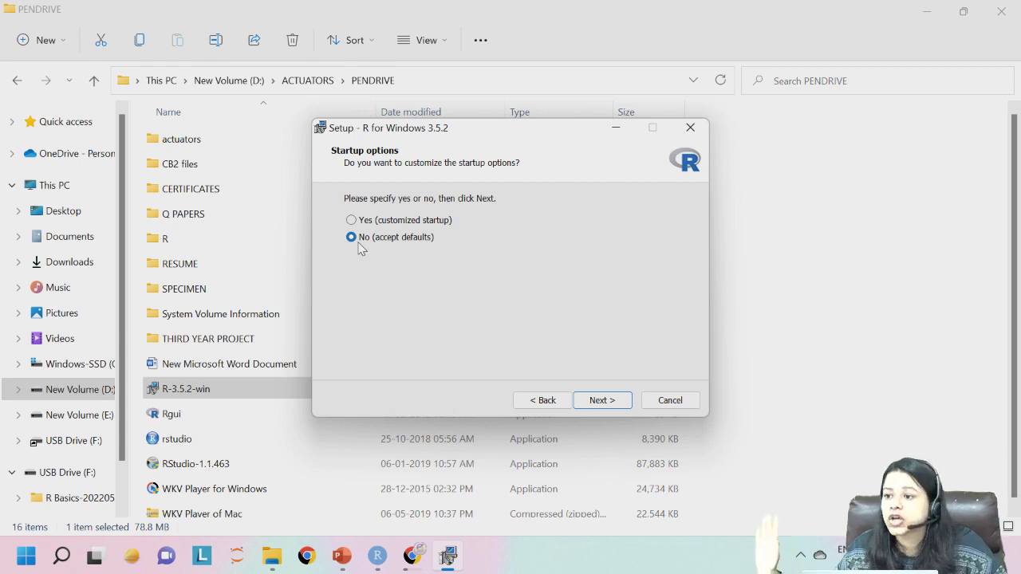
left_click(599, 400)
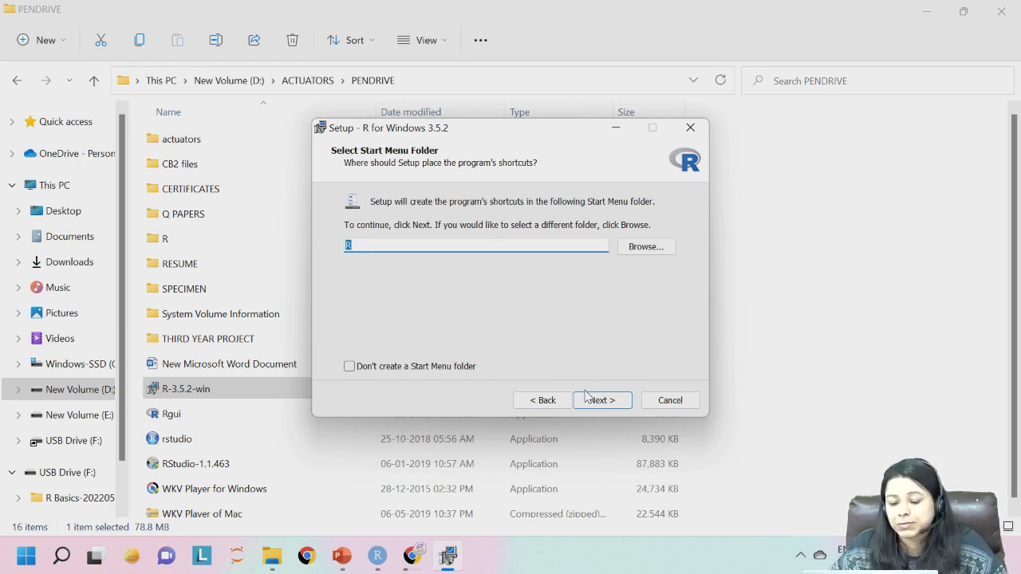
left_click(606, 404)
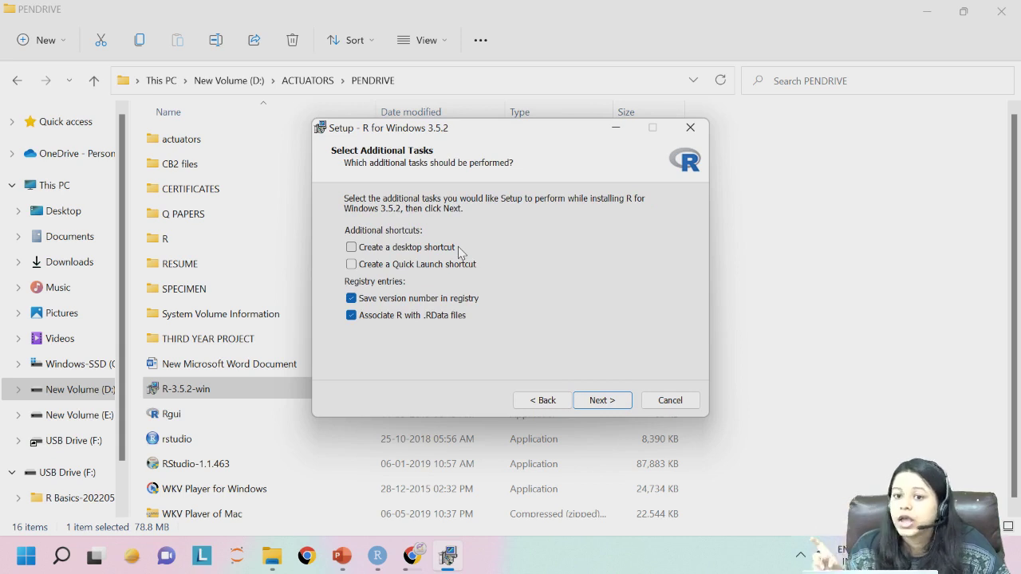
left_click(375, 255)
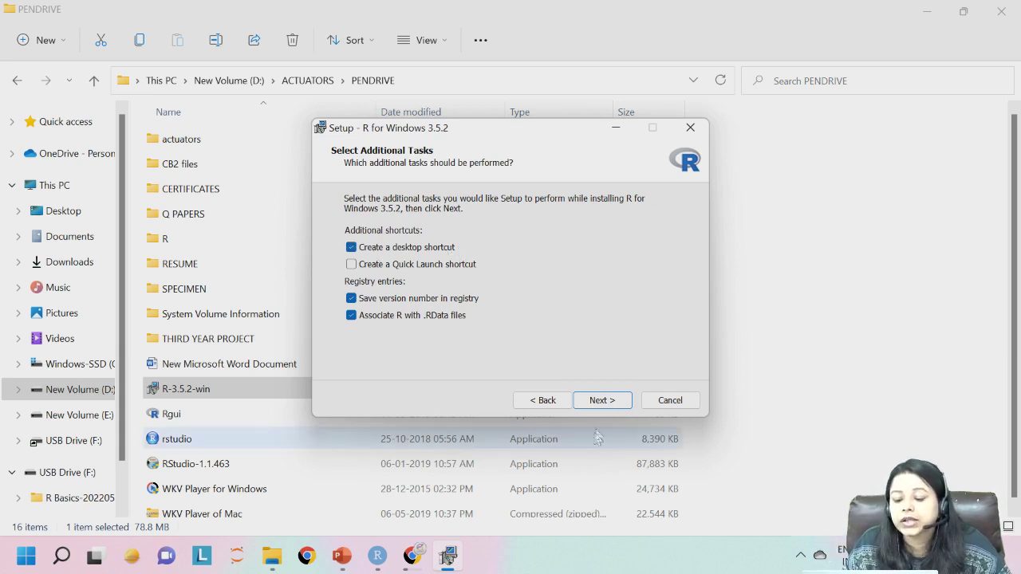
left_click(603, 401)
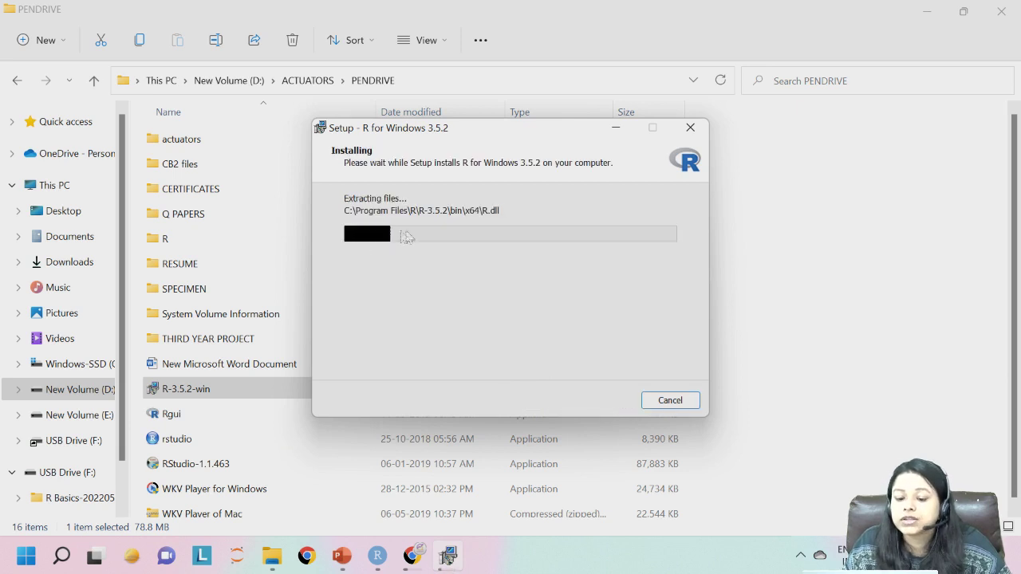
Cancel the running R 3.5.2 installation and exit the setup wizard
left_click(671, 401)
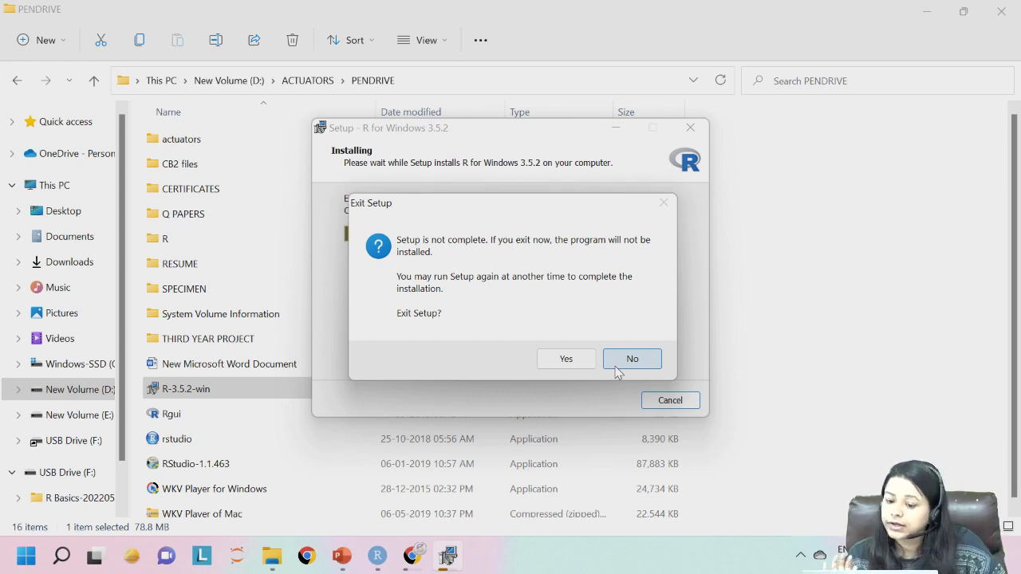
left_click(558, 362)
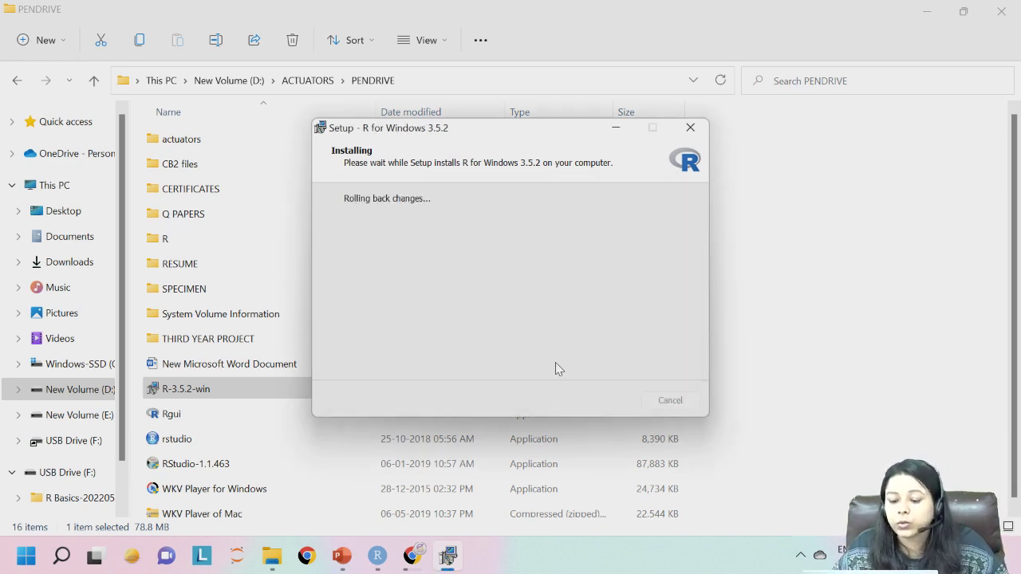
left_click(691, 128)
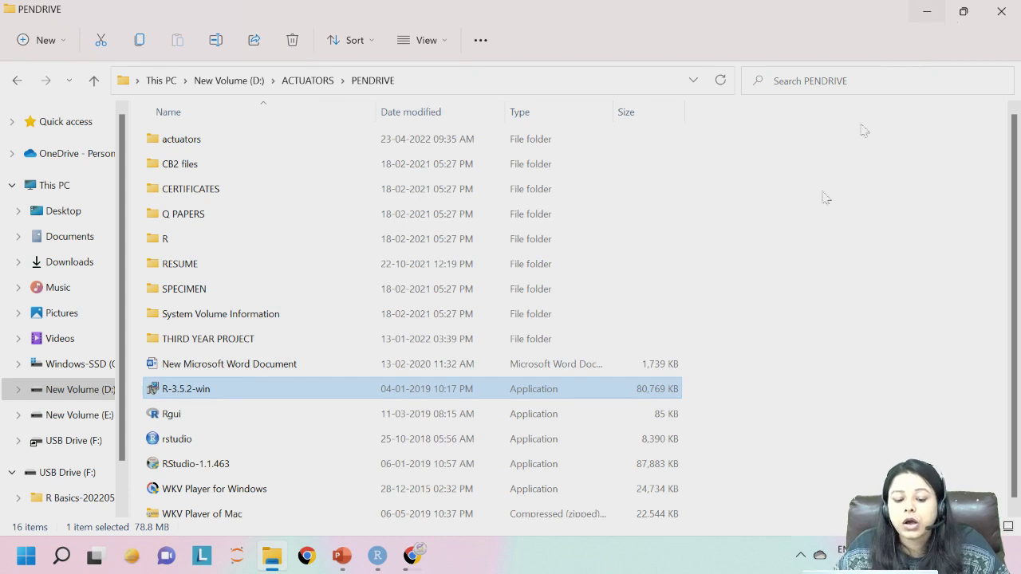
Search Windows for RGui to launch R x64 4.0.5, and enter 3+8 at the console prompt
left_click(55, 562)
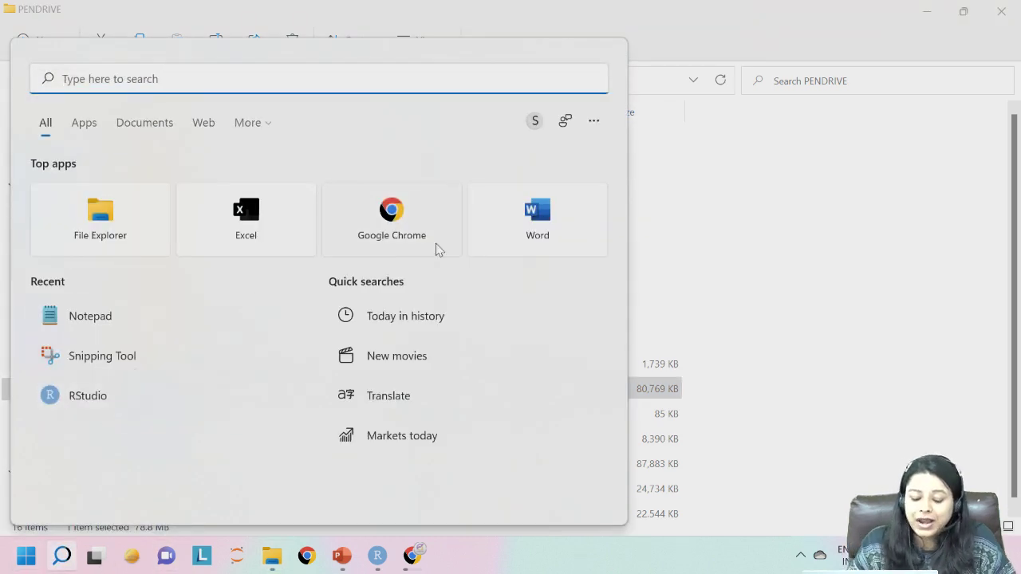
type("r")
key("BackSpace")
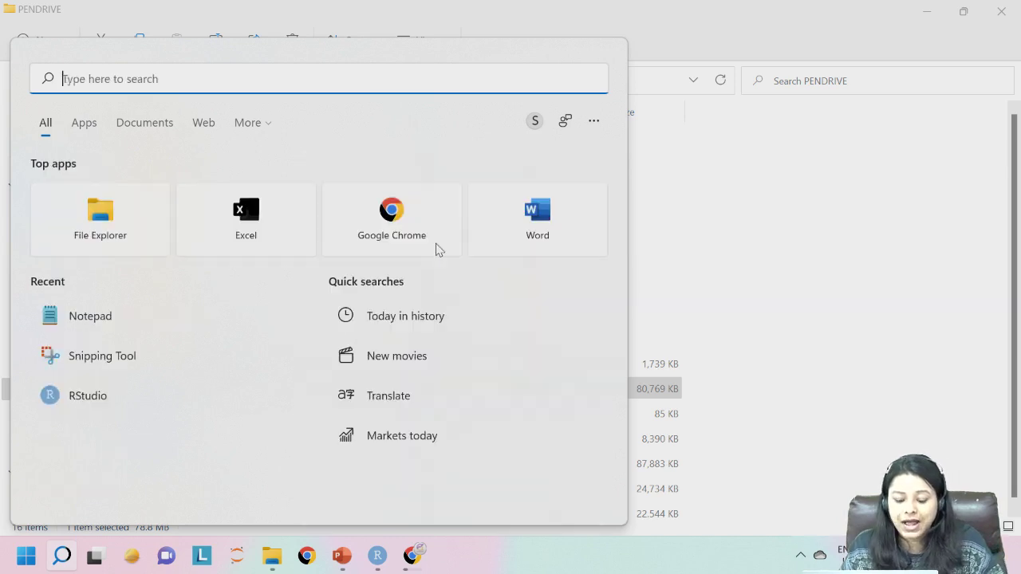
type("RGui")
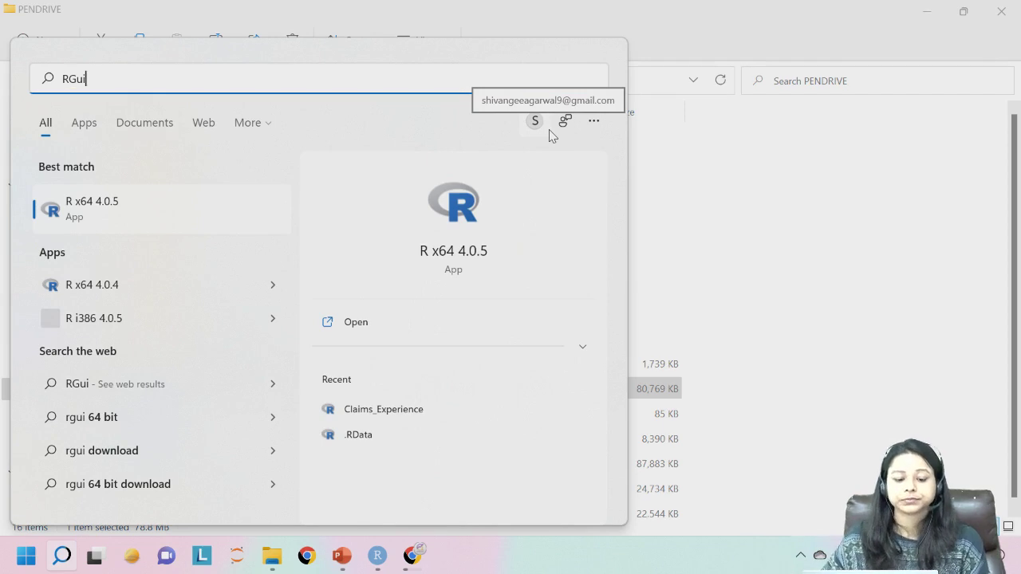
left_click(111, 209)
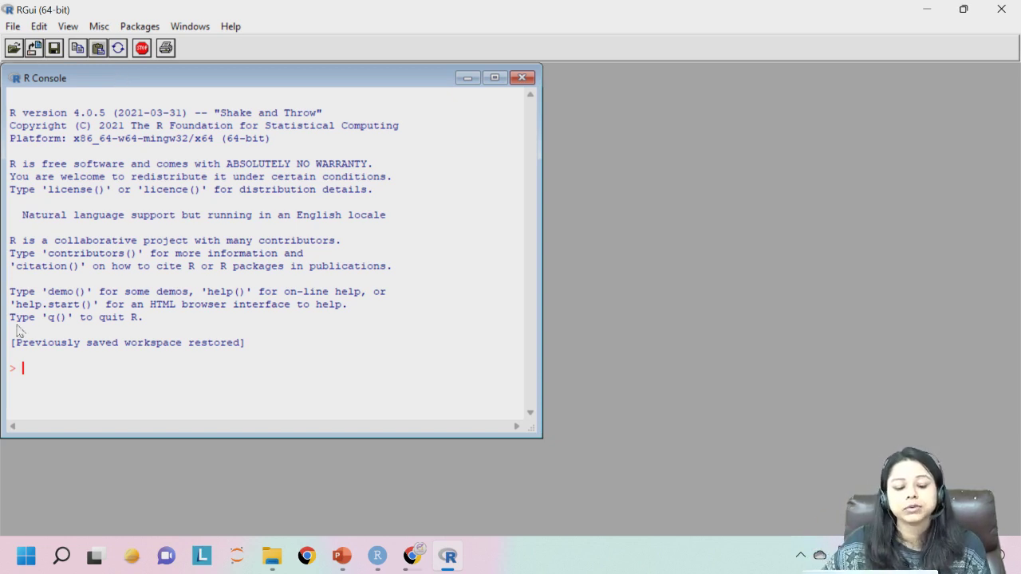
left_click(31, 369)
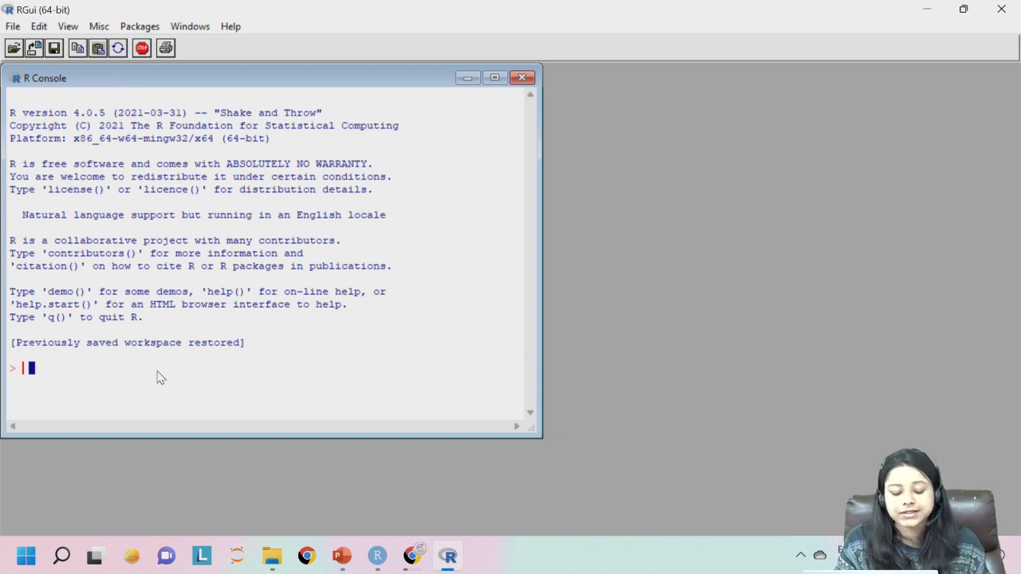
type("3+8")
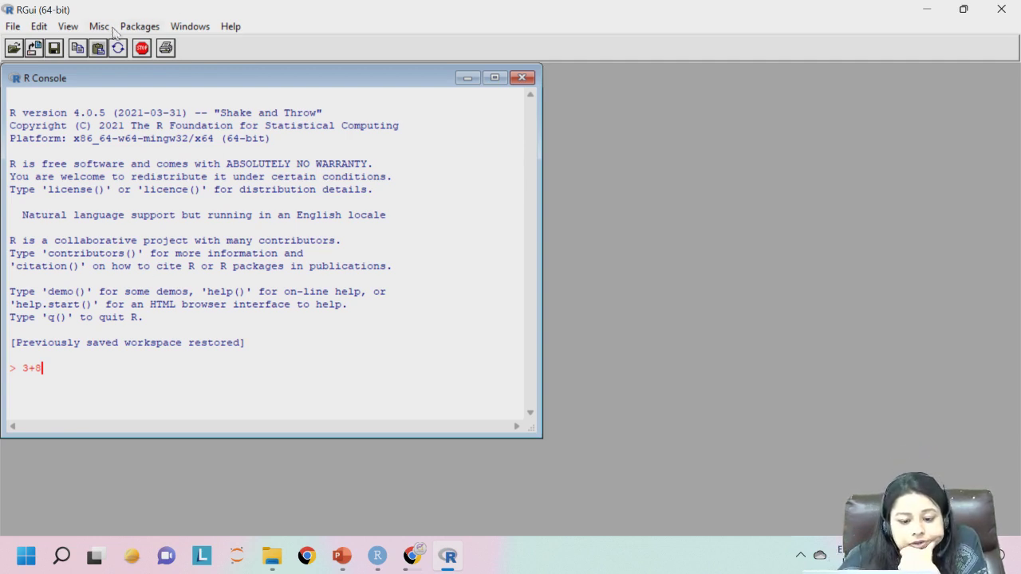
Set the console font size to 28 in the GUI preferences
left_click(70, 28)
left_click(39, 29)
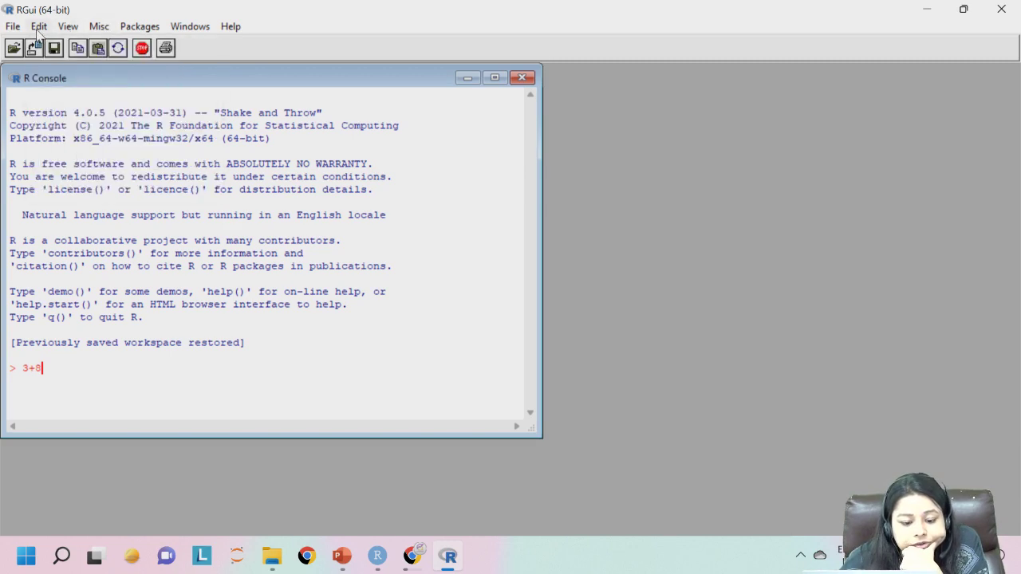
left_click(37, 31)
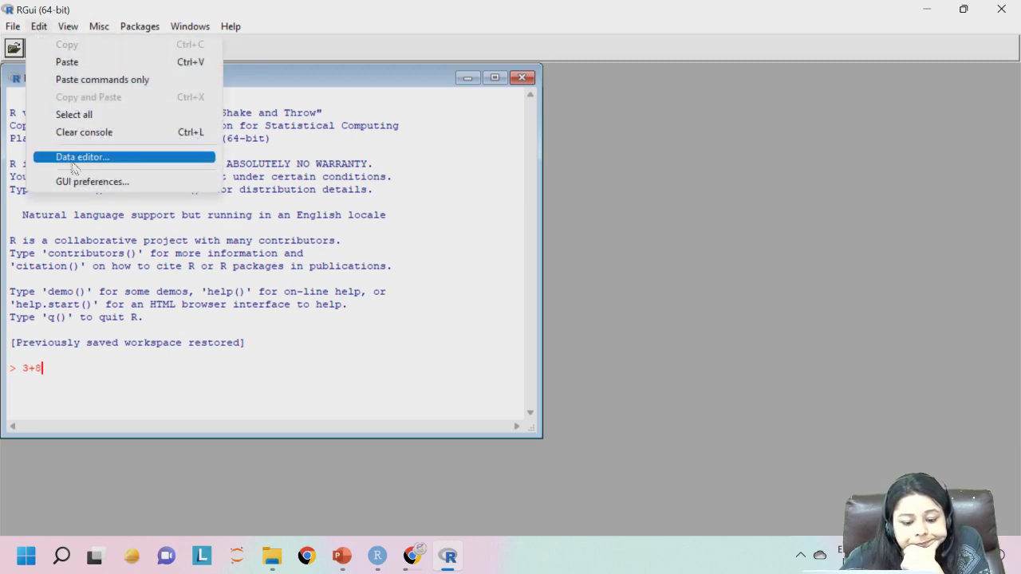
left_click(89, 182)
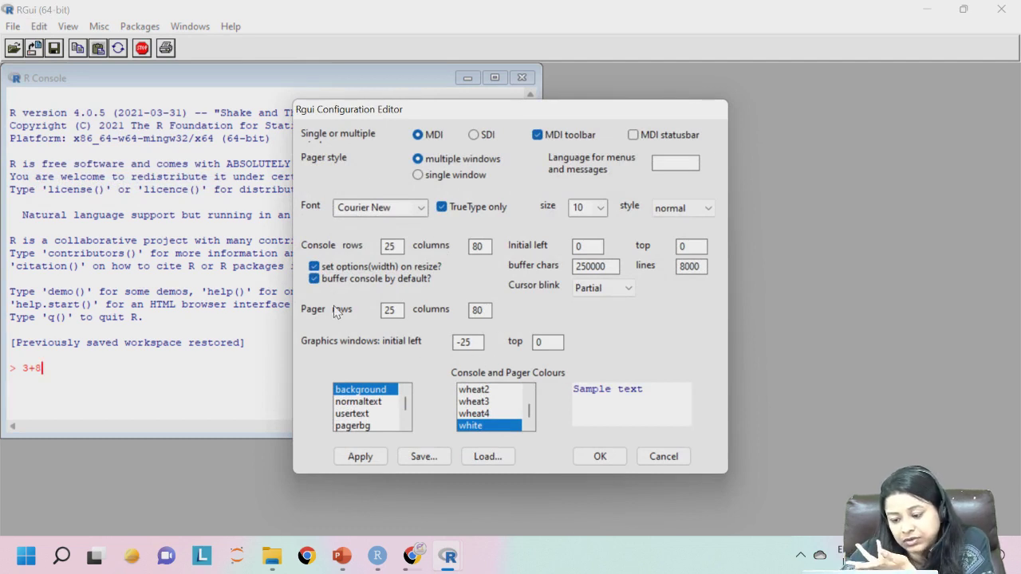
left_click(600, 208)
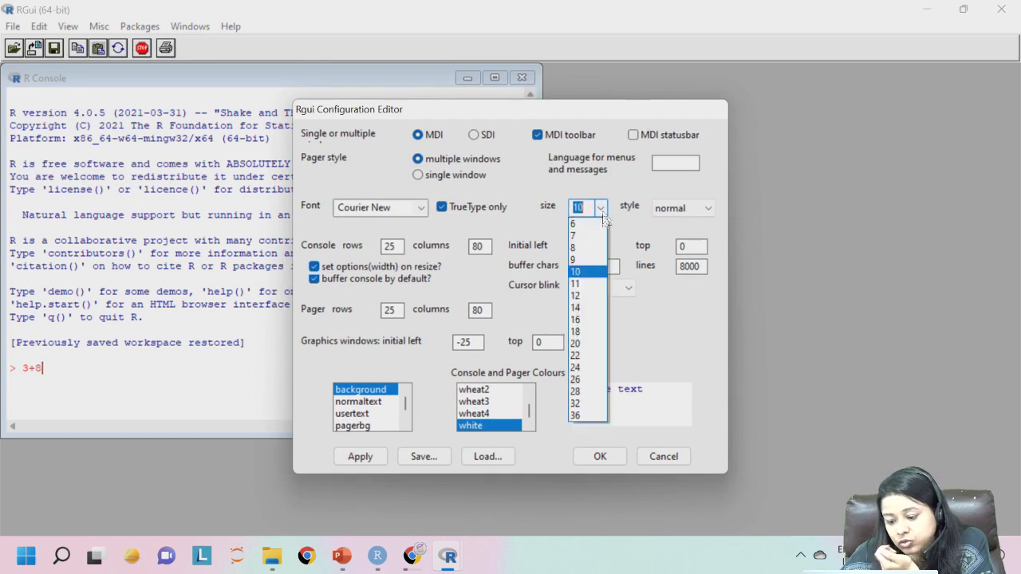
left_click(621, 458)
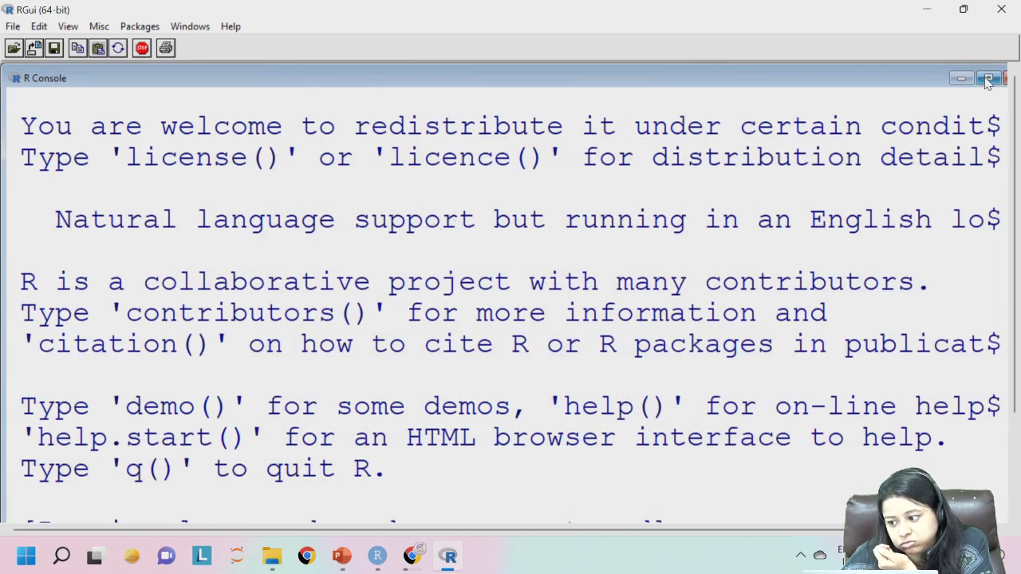
Set the console font size to 20 in the GUI preferences and apply it
left_click(68, 26)
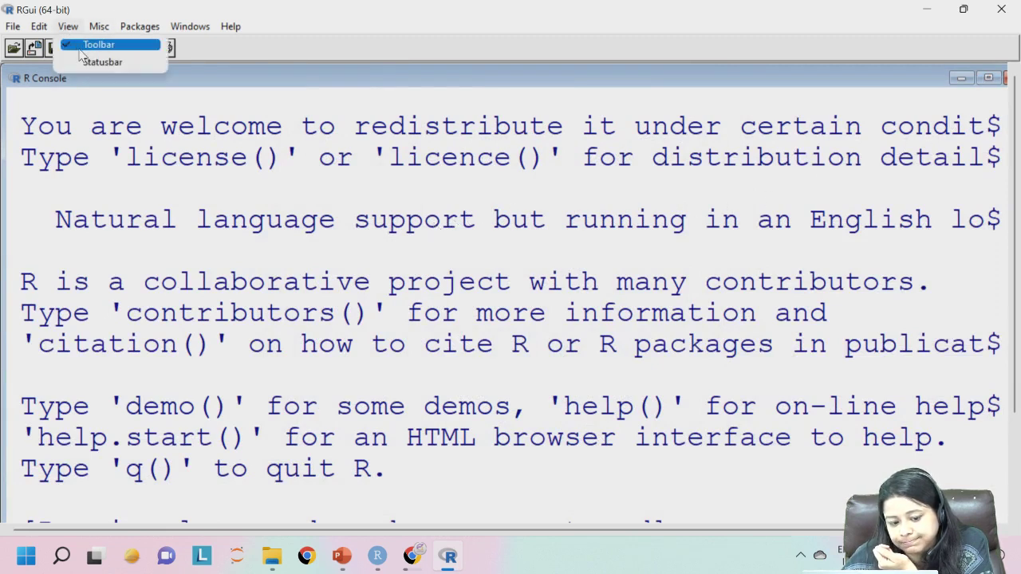
mouse_move(91, 30)
mouse_move(40, 26)
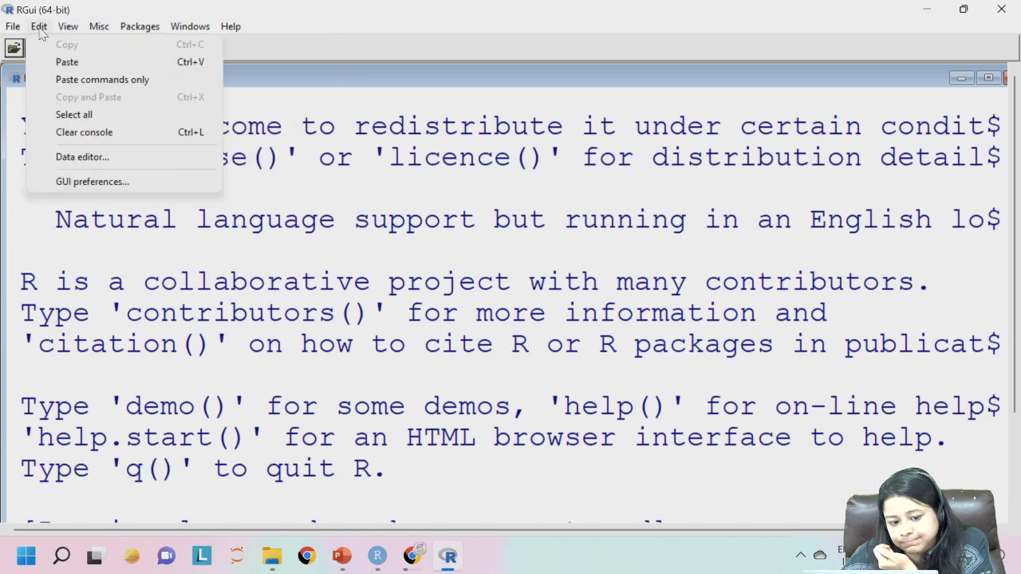
left_click(83, 183)
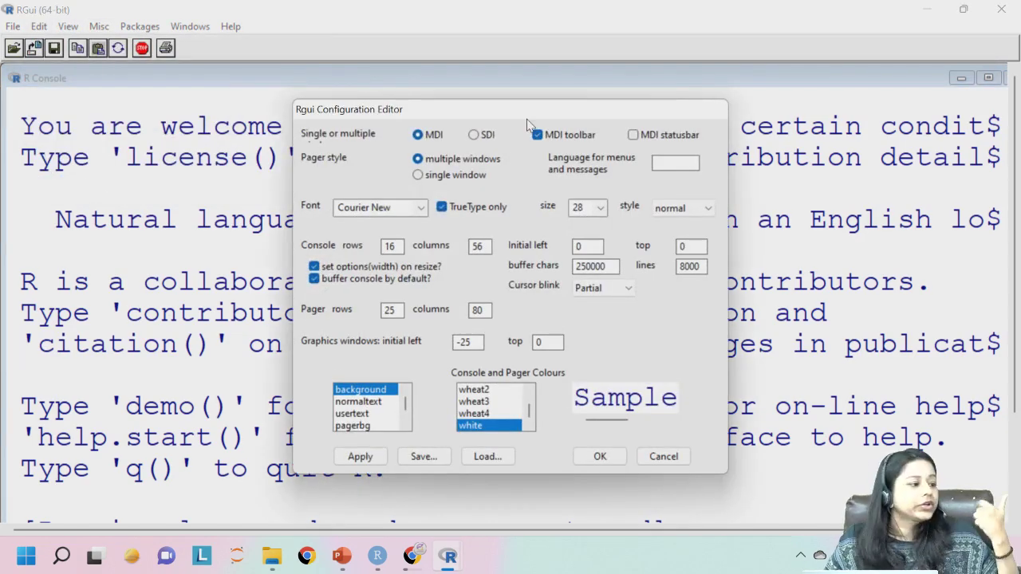
left_click(605, 205)
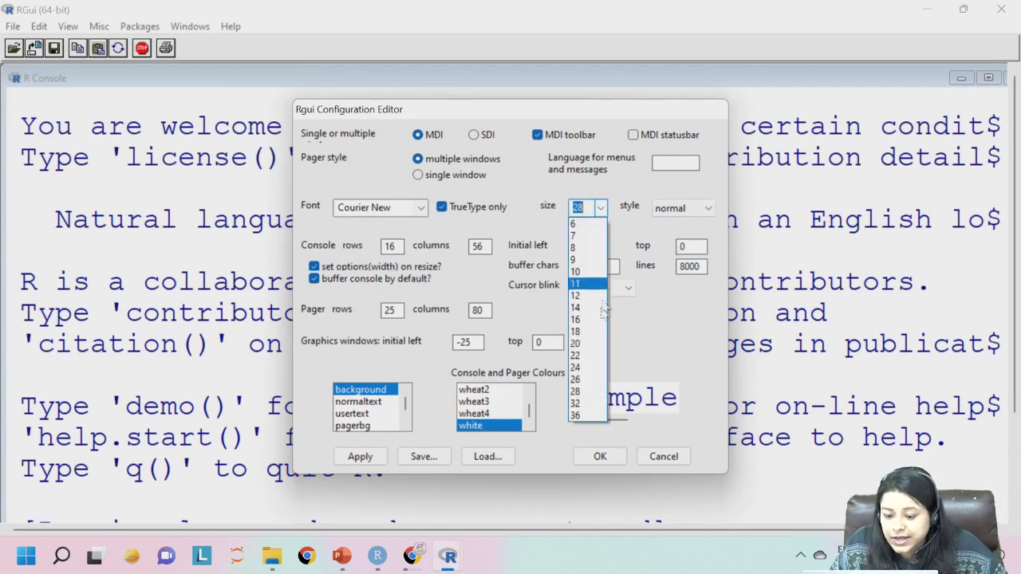
left_click(602, 344)
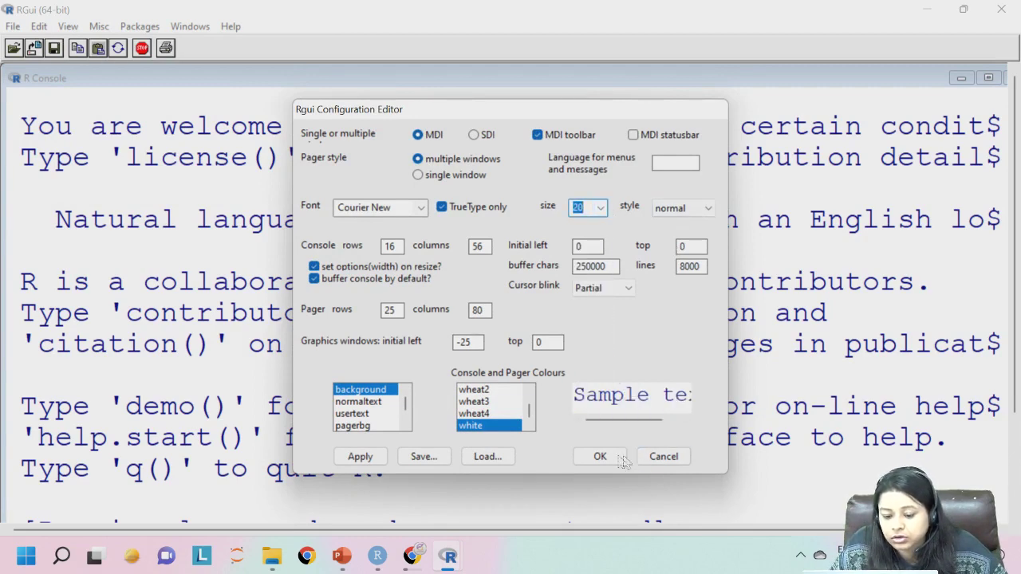
left_click(385, 461)
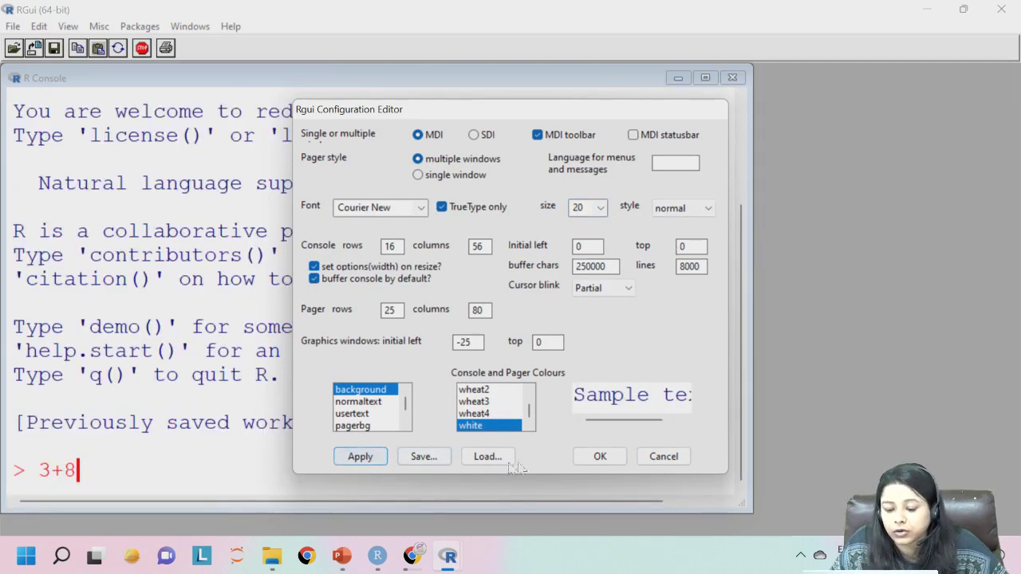
left_click(600, 456)
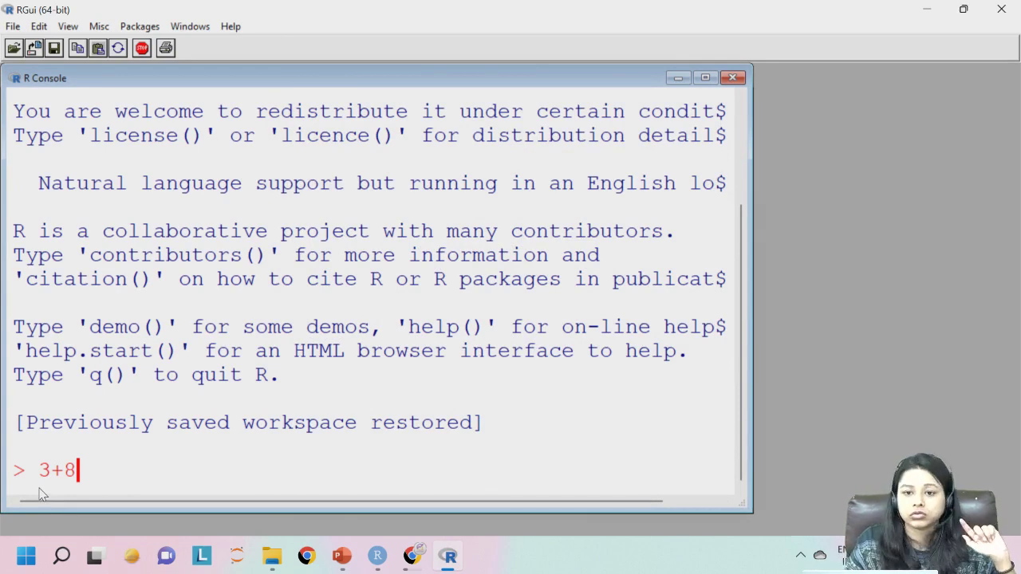
Evaluate 3+8 in the console, and quit R with q(), saving the workspace image
key("Return")
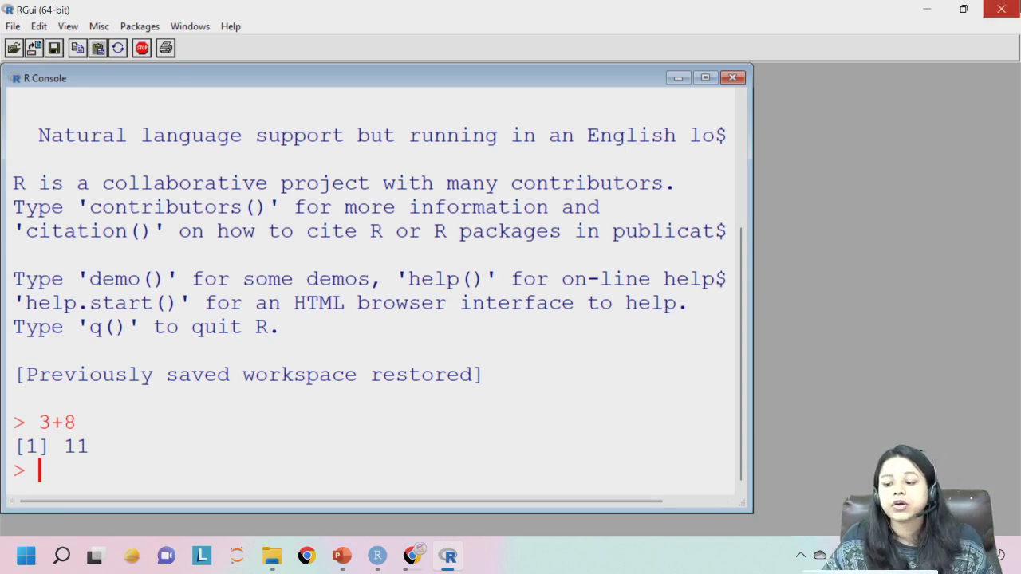
type("q()")
key("Return")
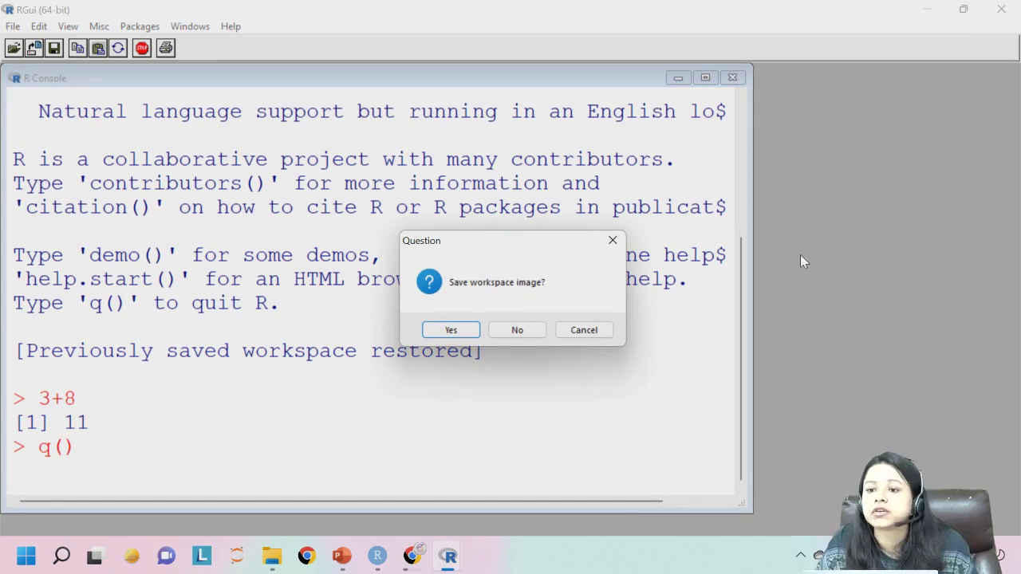
left_click(463, 336)
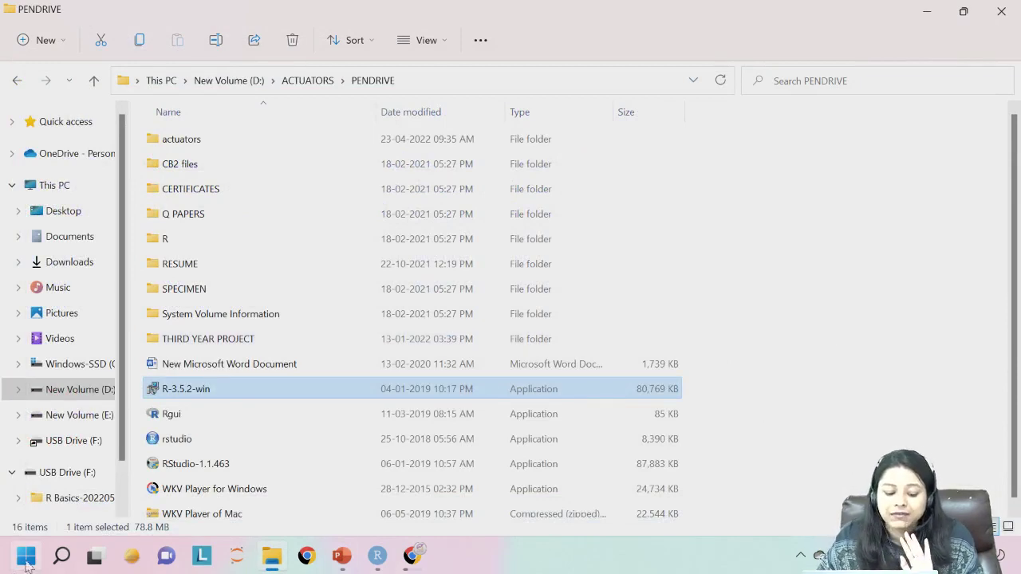
Relaunch R x64 4.0.5 from the recent apps and create a new script, moving its editor window slightly higher
left_click(62, 556)
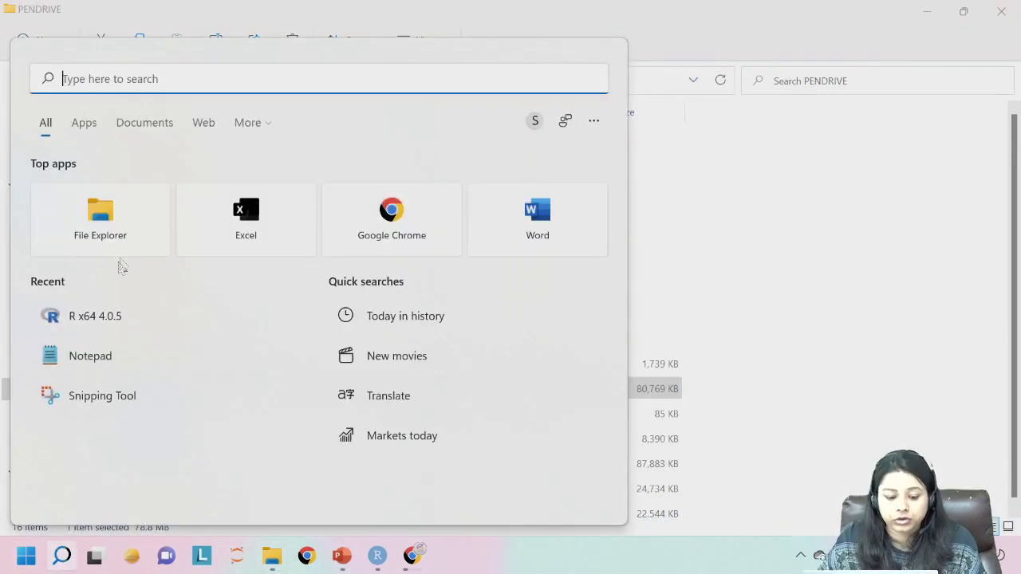
left_click(104, 315)
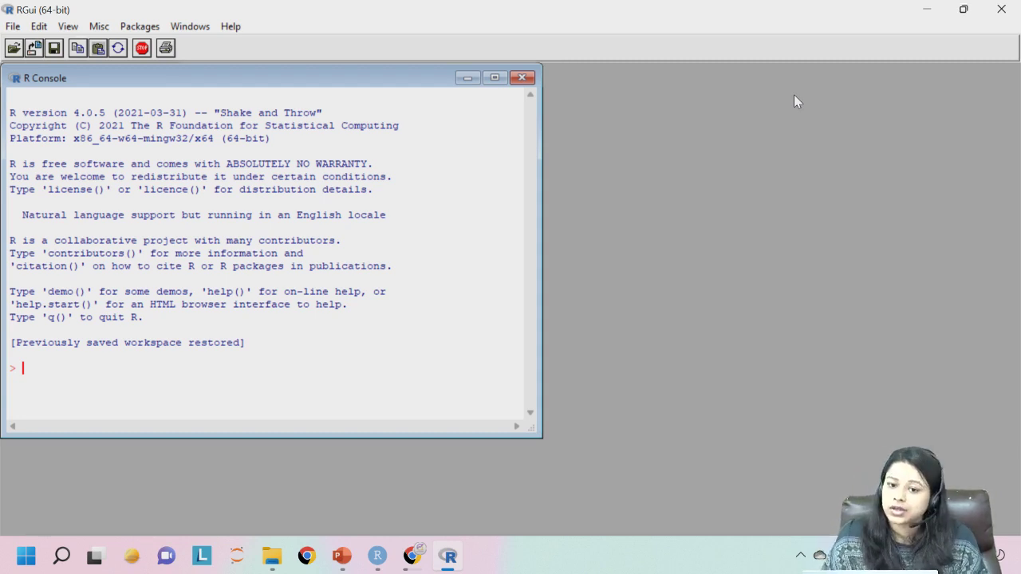
left_click(13, 27)
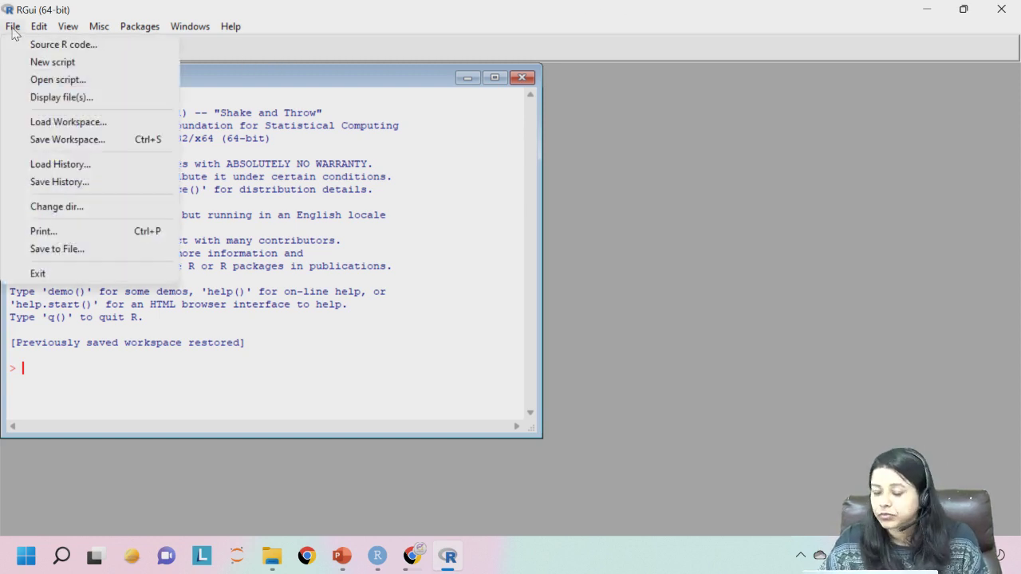
left_click(61, 63)
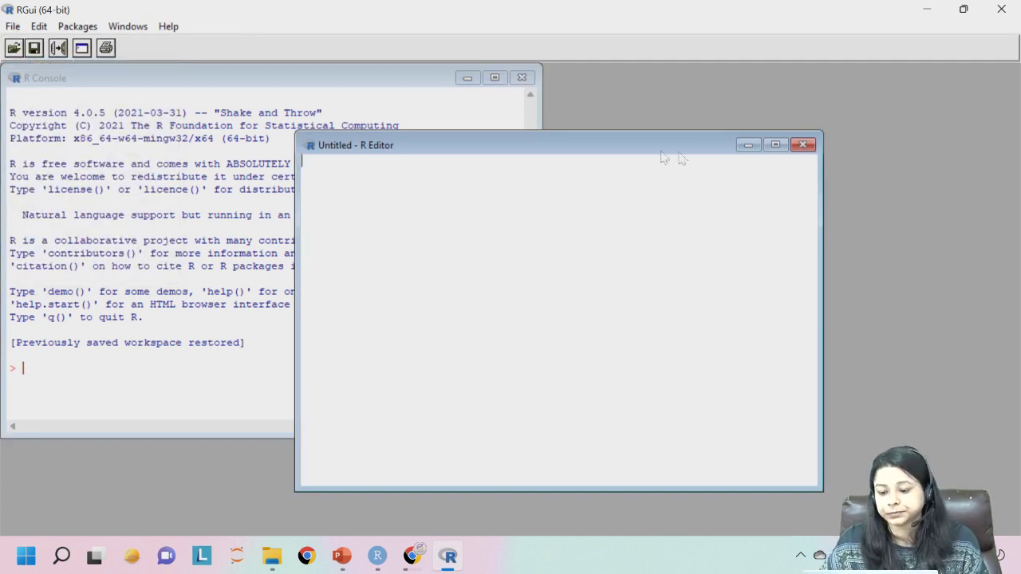
left_click_drag(626, 142, 624, 103)
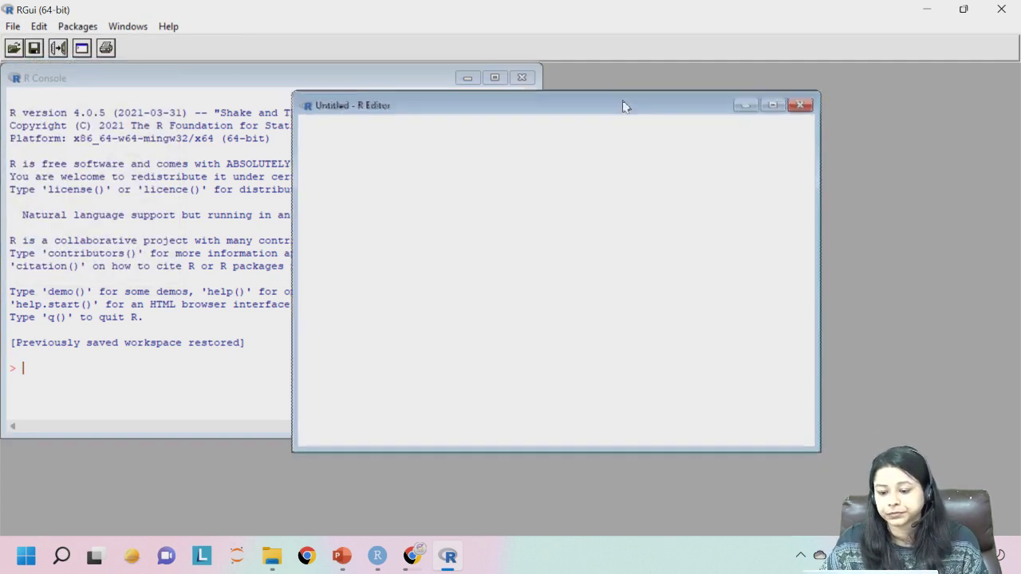
Set the font size to 22 in the GUI preferences and apply it
left_click(40, 29)
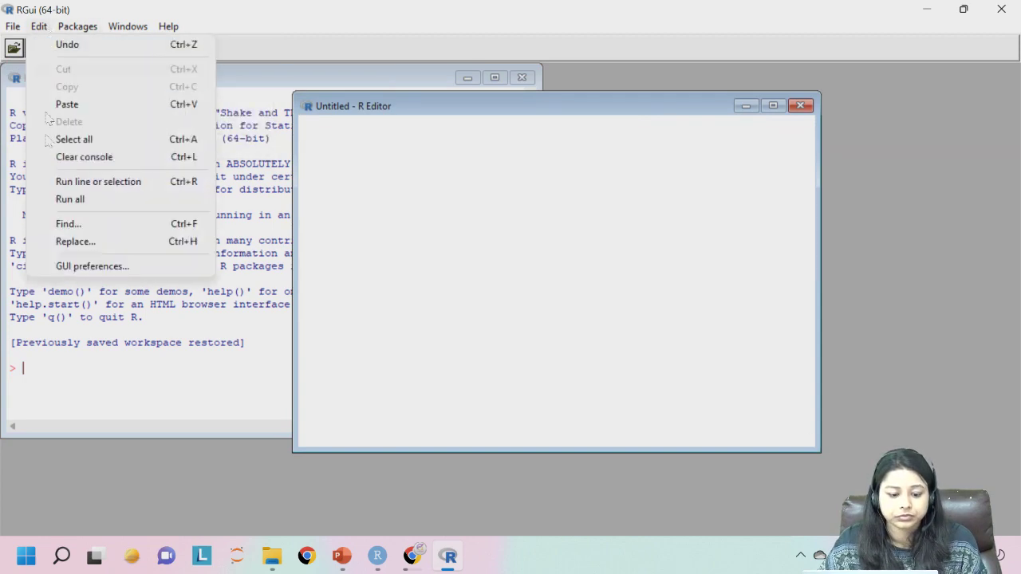
left_click(64, 266)
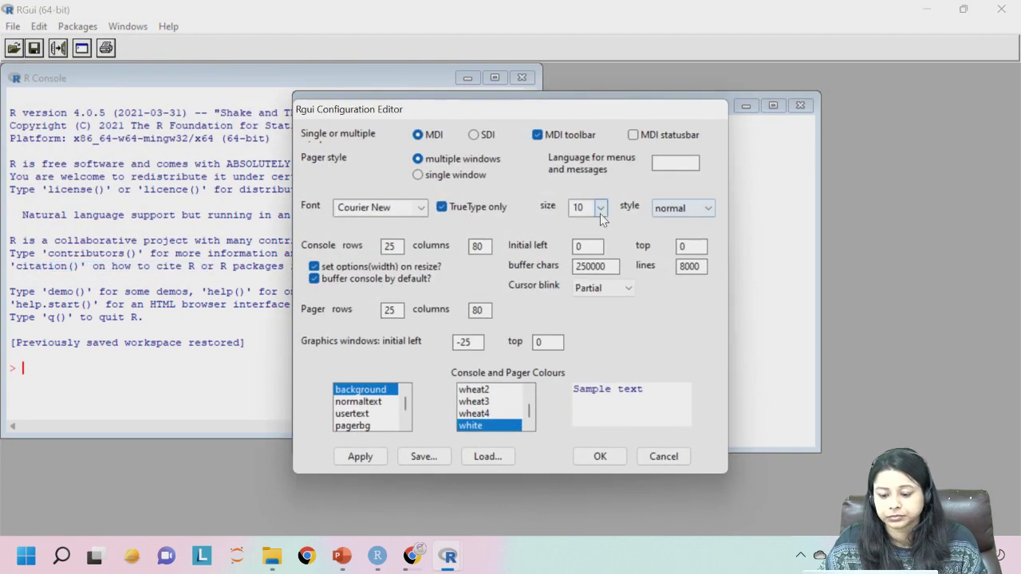
left_click(600, 208)
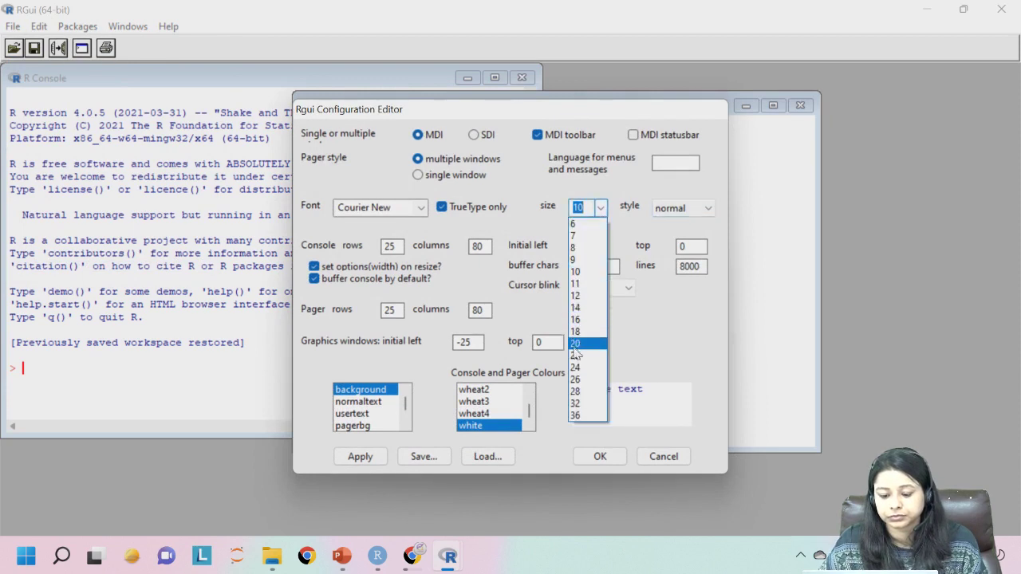
left_click(576, 357)
left_click(359, 456)
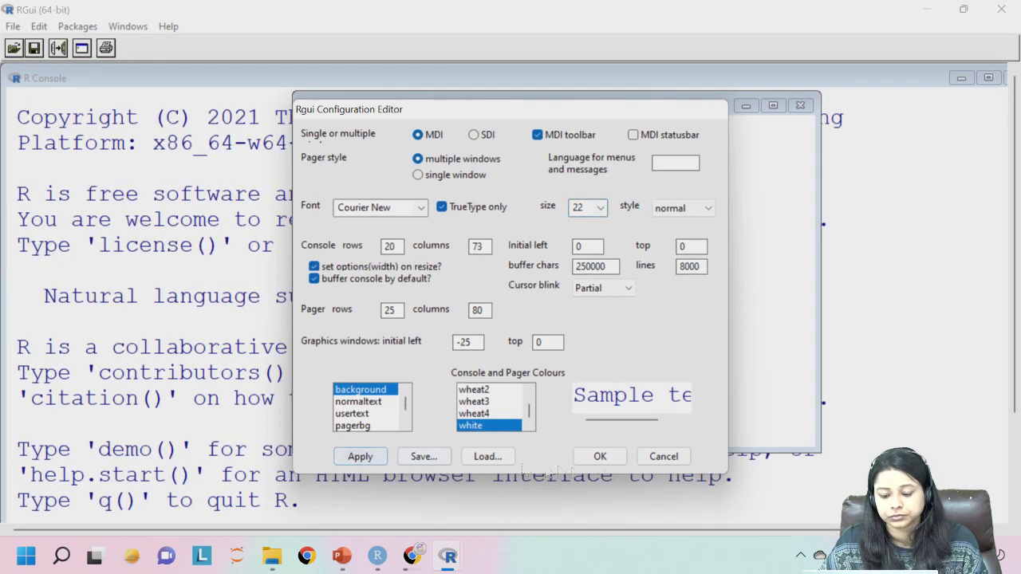
Set the font size to 20 in the GUI preferences, apply it, and close the preferences
left_click(602, 209)
left_click(588, 346)
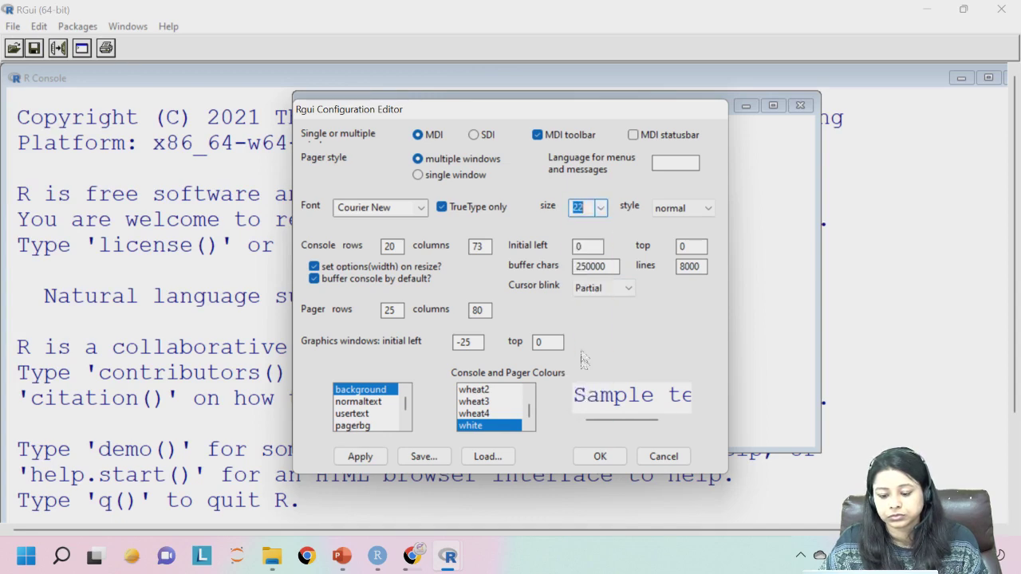
left_click(360, 457)
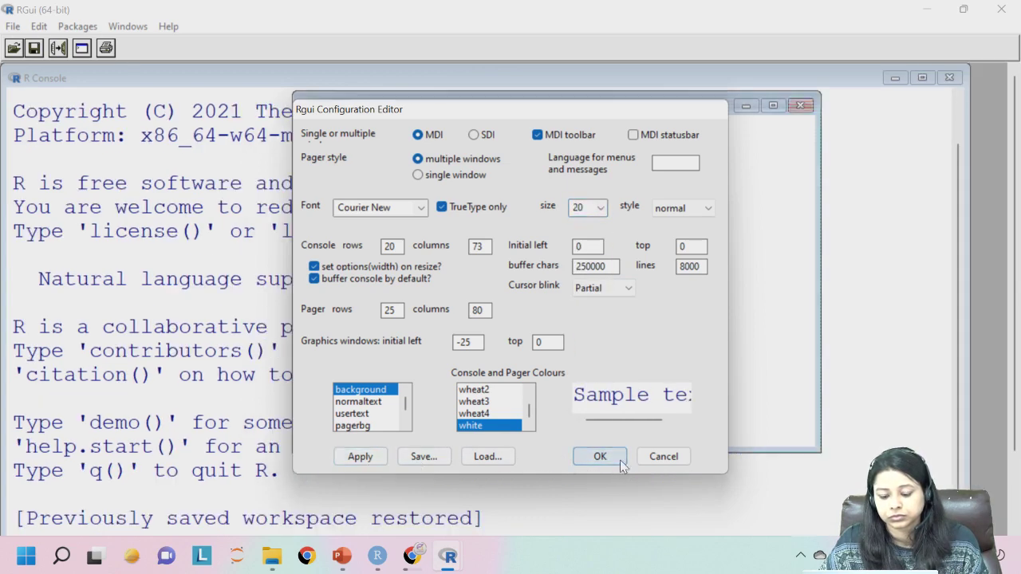
left_click(600, 456)
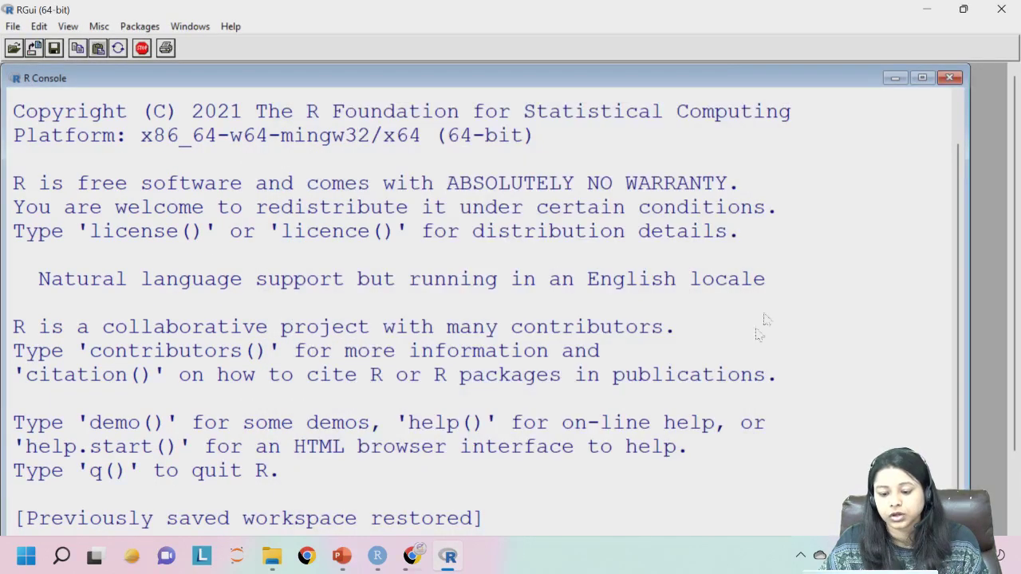
Create another new script and maximize its editor window
left_click(14, 26)
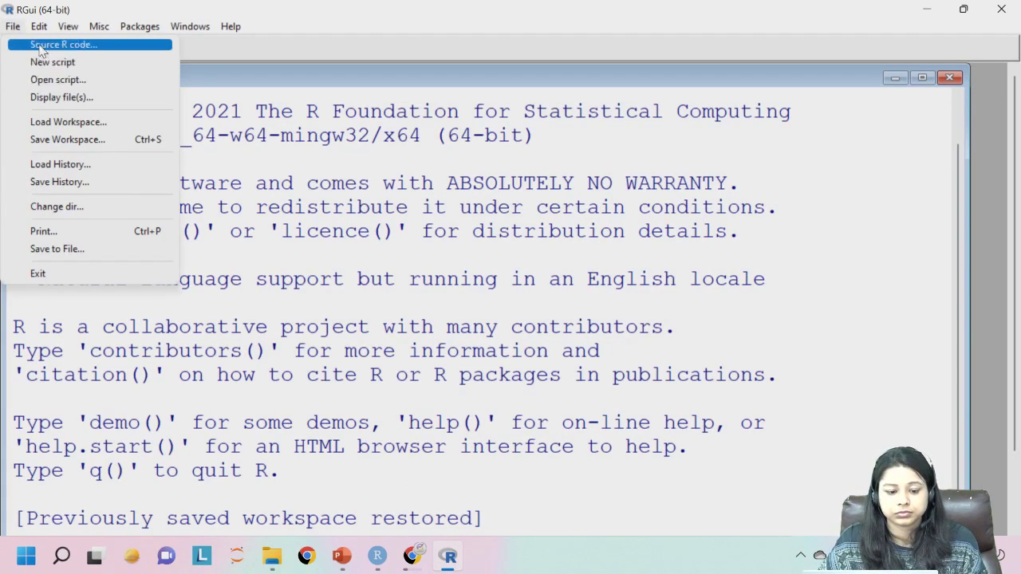
left_click(41, 62)
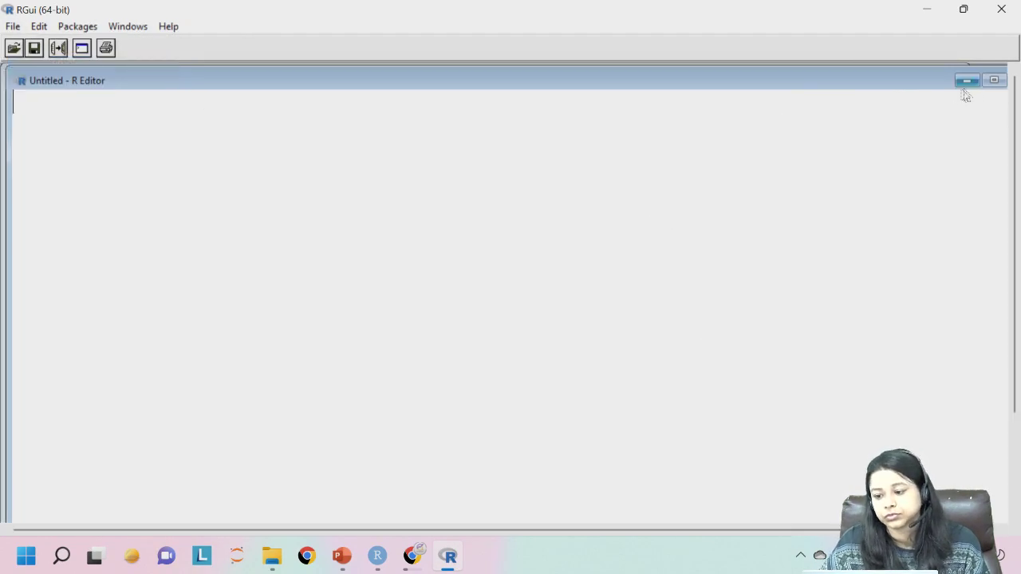
left_click(992, 82)
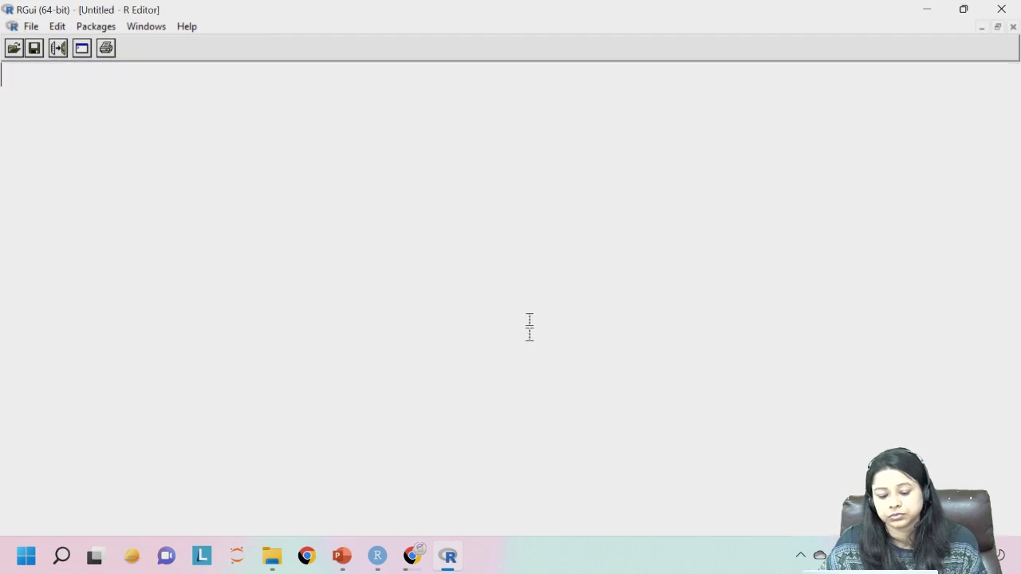
left_click(448, 558)
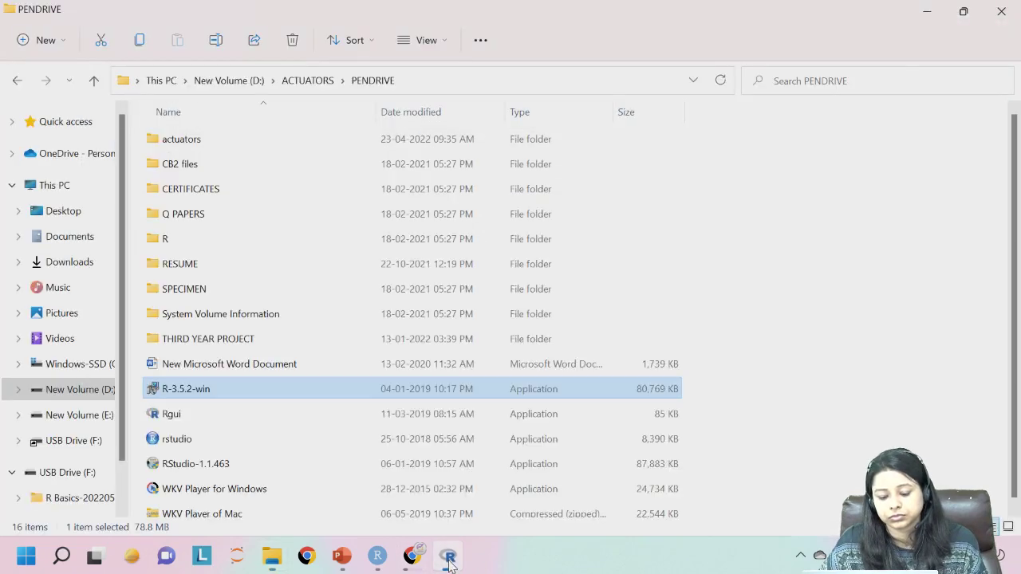
left_click(449, 558)
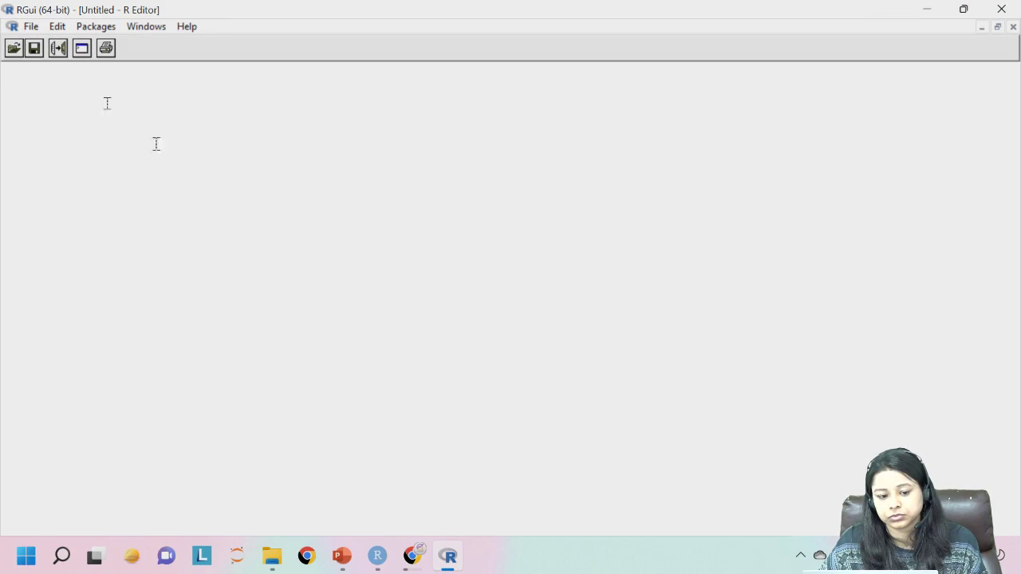
Set the font size to 16 in the GUI preferences and apply it
left_click(32, 27)
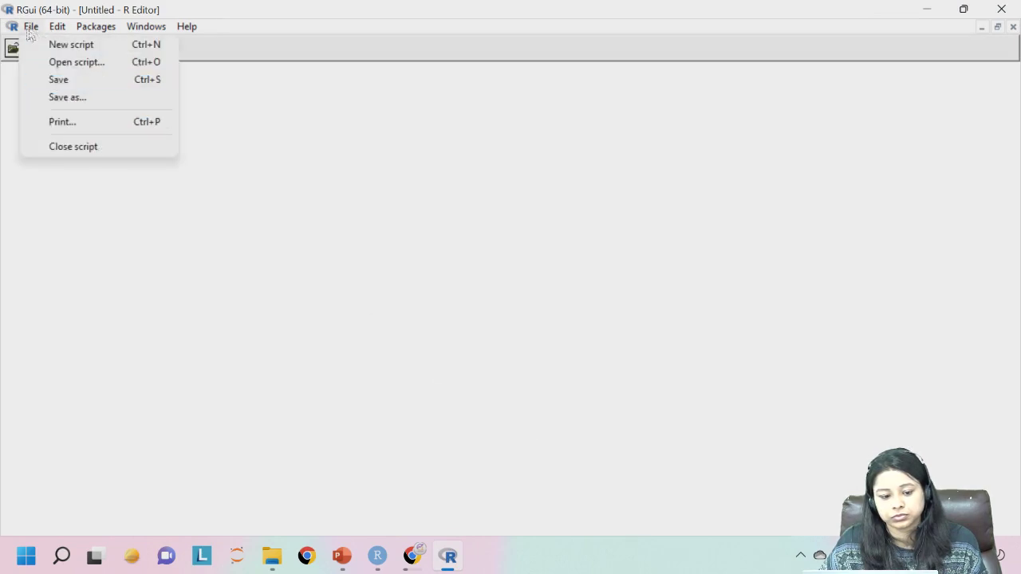
mouse_move(56, 32)
left_click(148, 268)
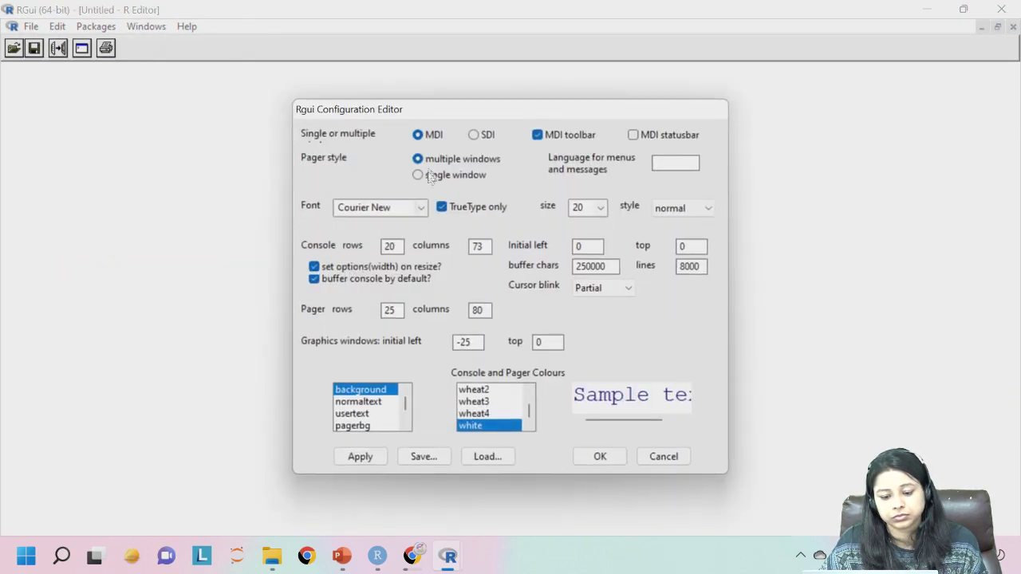
left_click(598, 207)
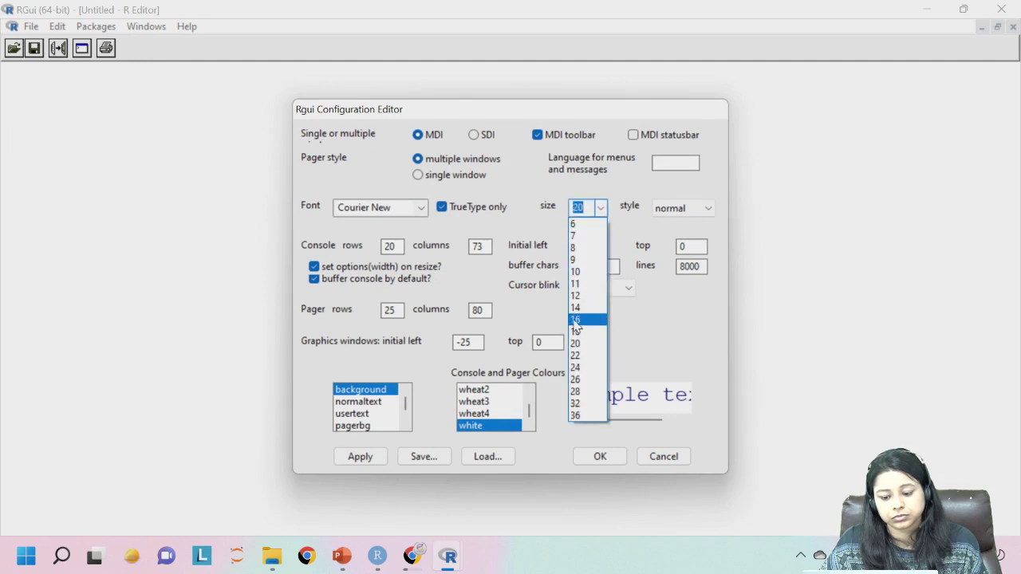
left_click(575, 320)
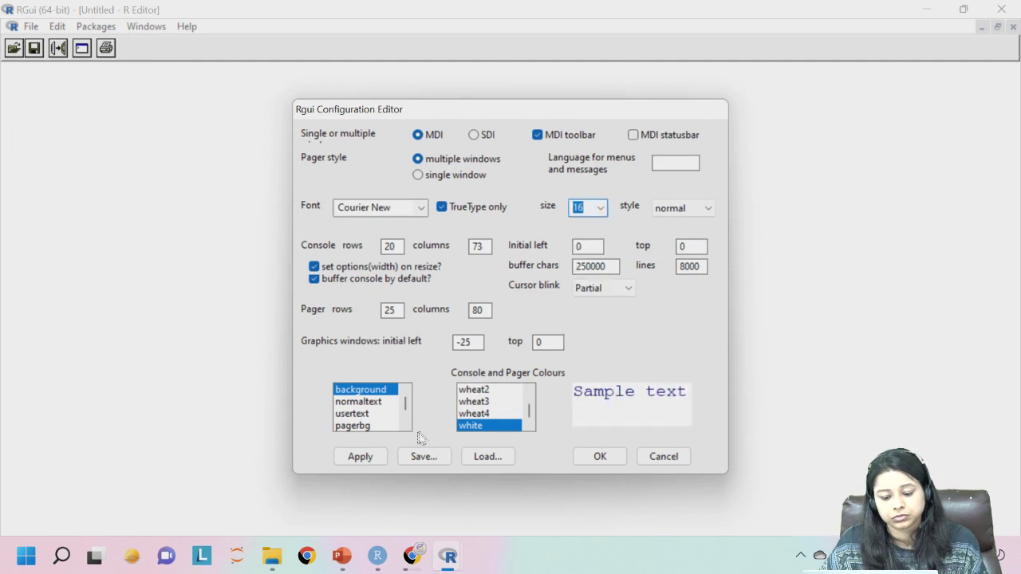
left_click(372, 459)
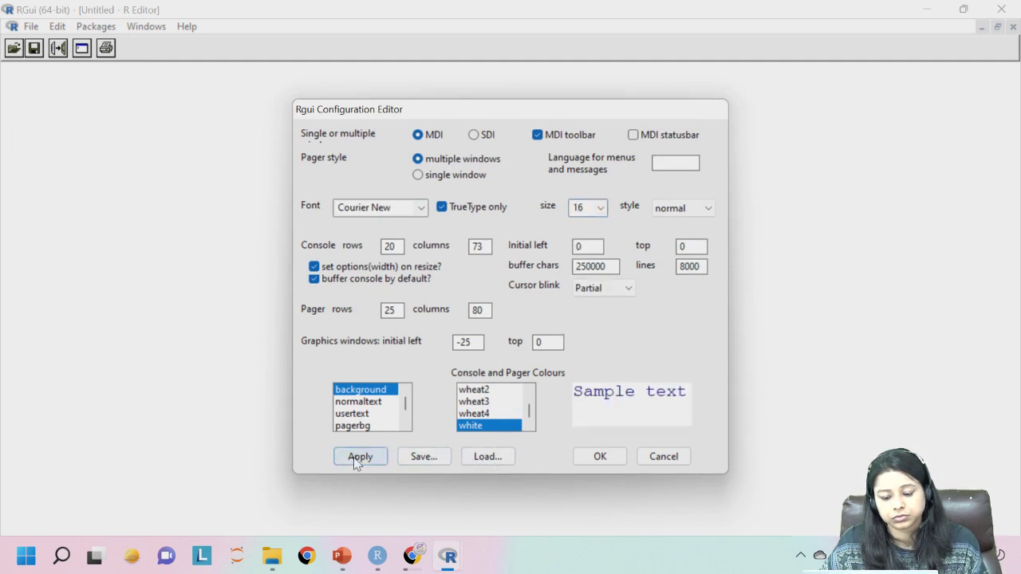
Set the font size to 10, apply it, and close the GUI preferences
left_click(601, 208)
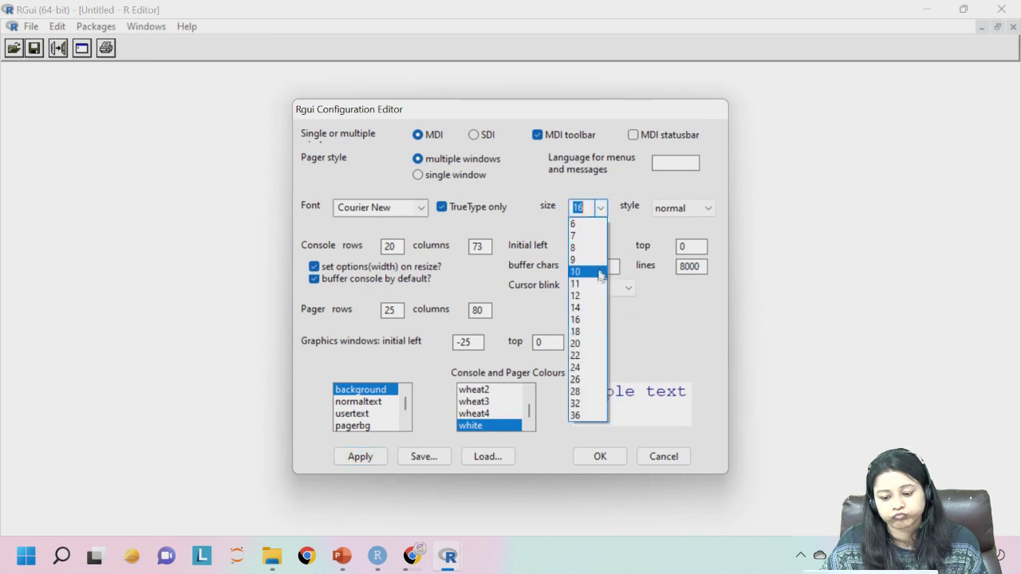
left_click(578, 271)
left_click(376, 457)
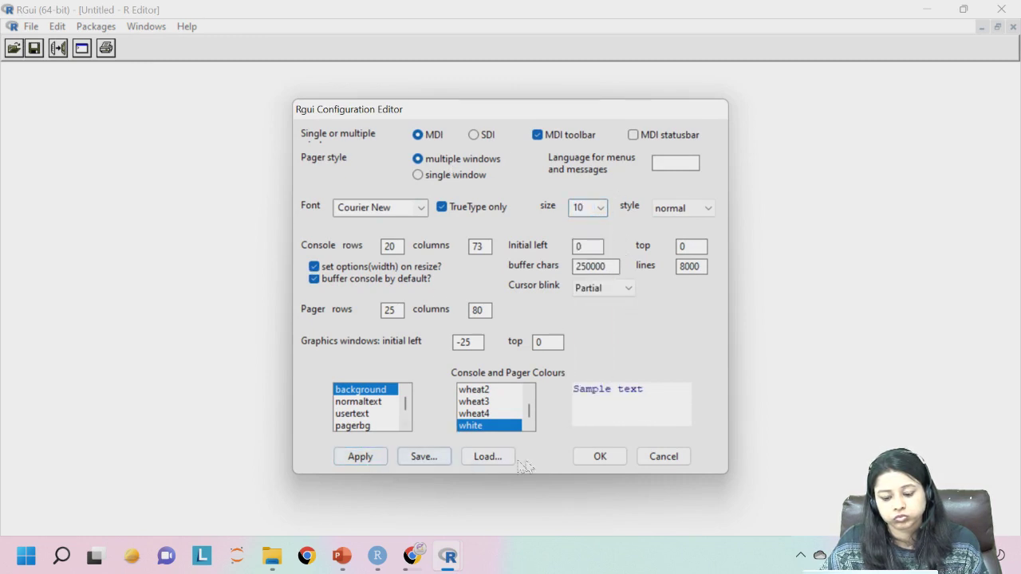
left_click(600, 457)
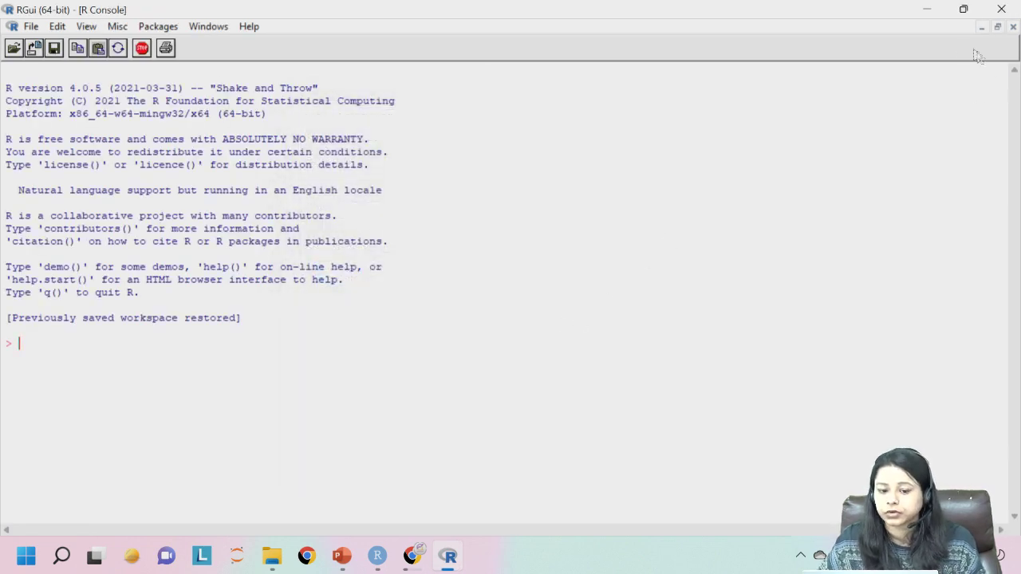
Restore the maximized windows, shrink the new script's editor window and place it beside the console text
left_click(997, 29)
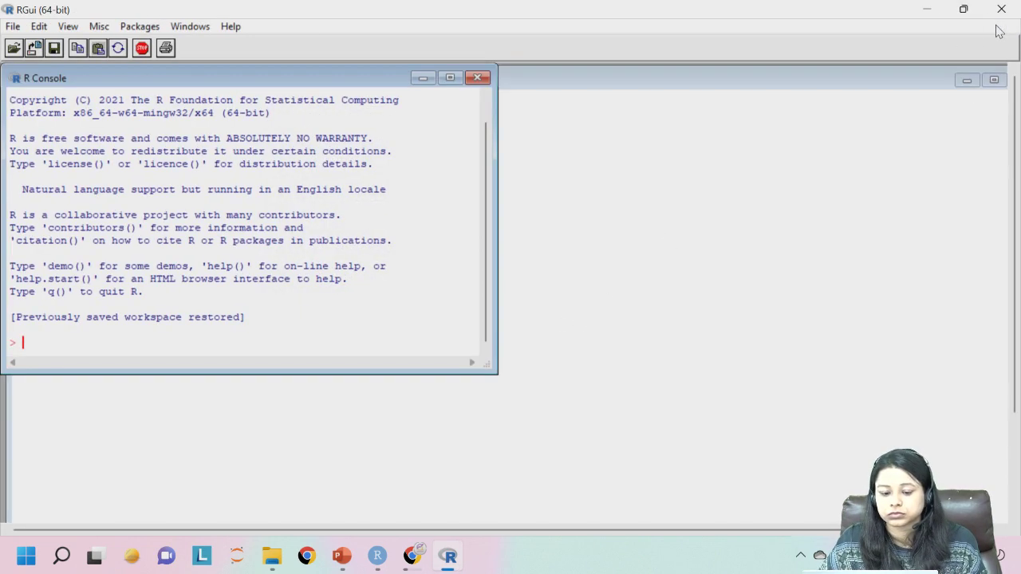
left_click(717, 114)
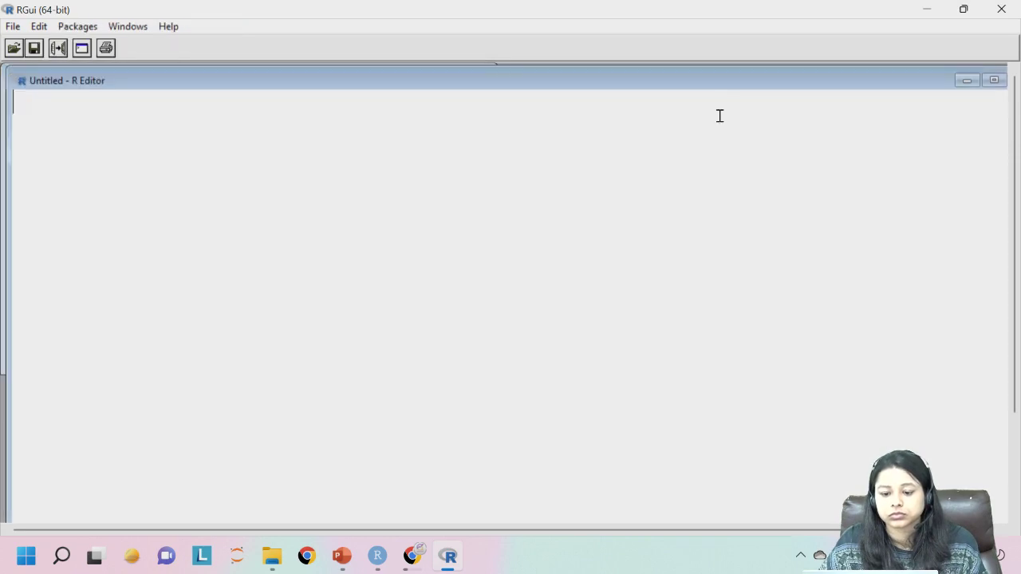
double_click(18, 79)
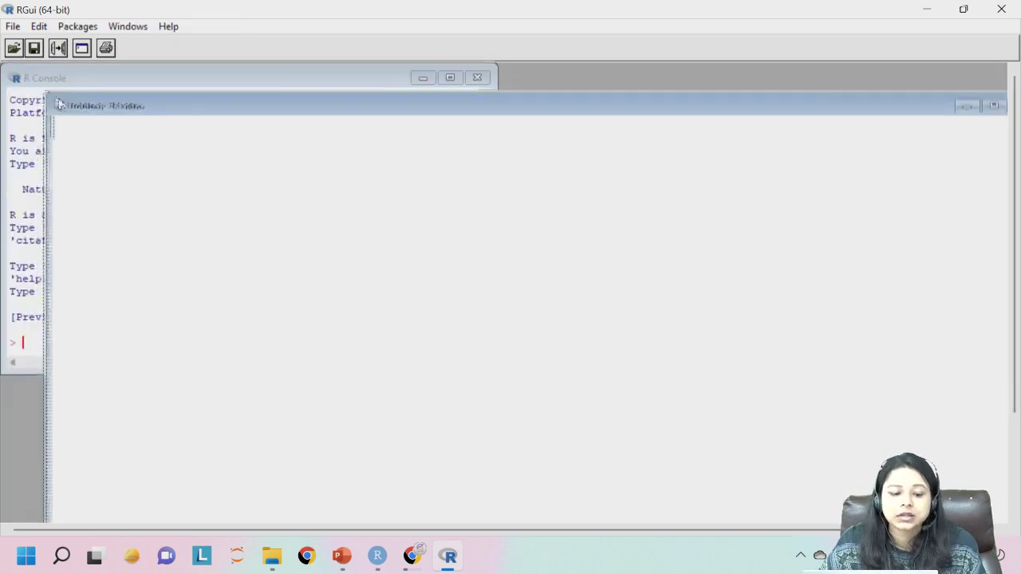
left_click_drag(136, 112, 385, 87)
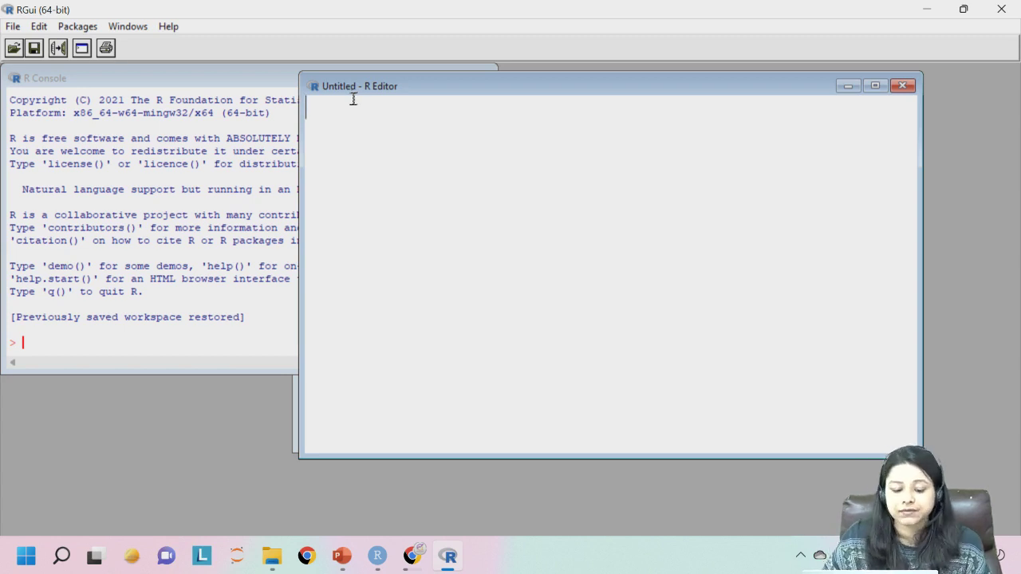
left_click_drag(466, 88, 527, 97)
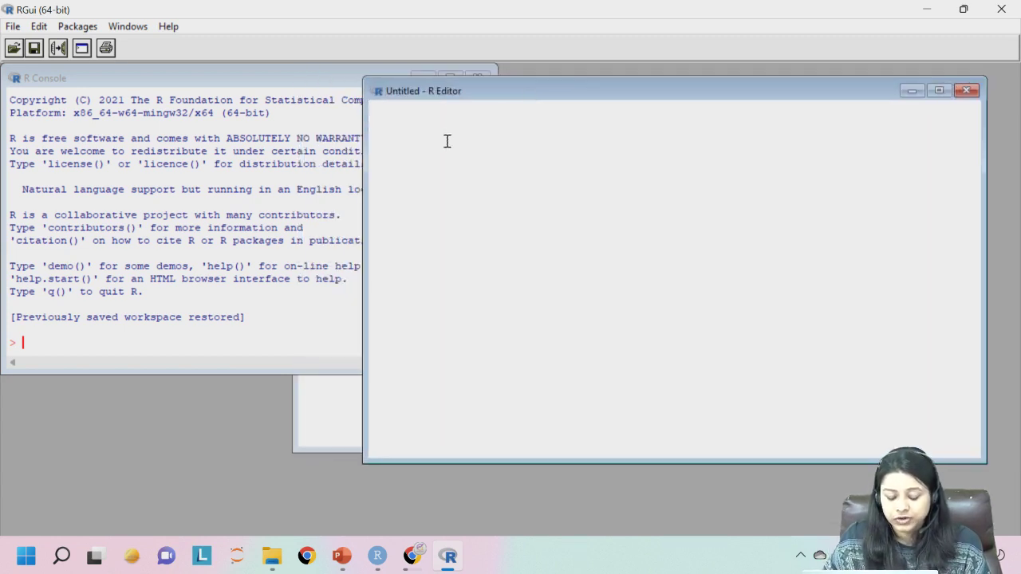
Write 3+8 in the new script and run that line in the console
type("3+8")
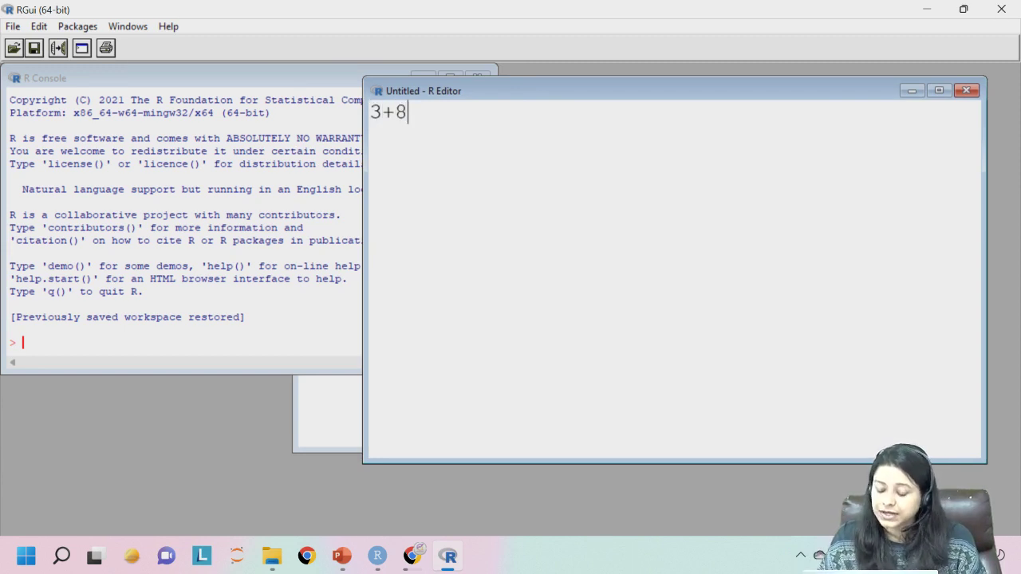
key("Return")
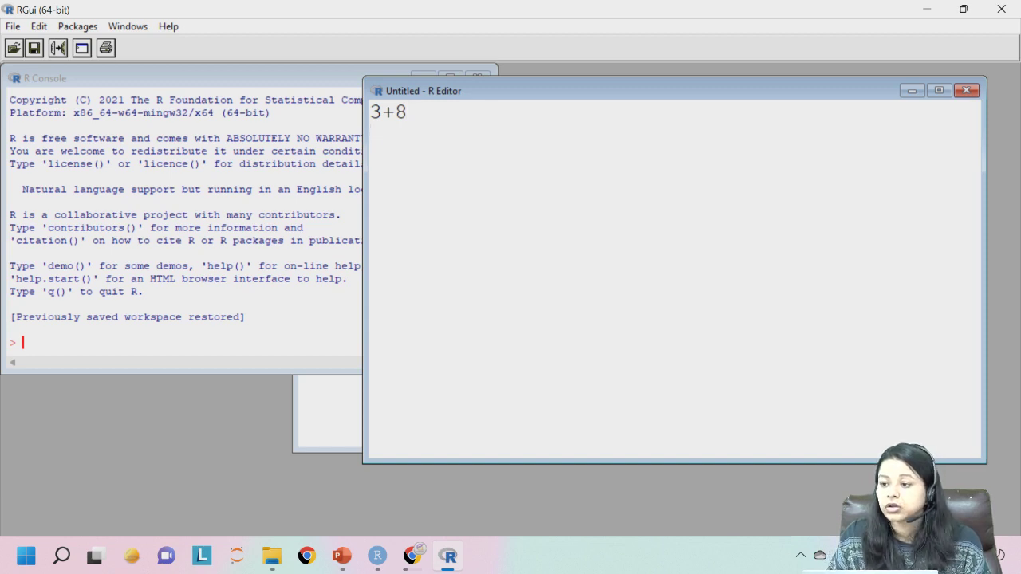
key("BackSpace")
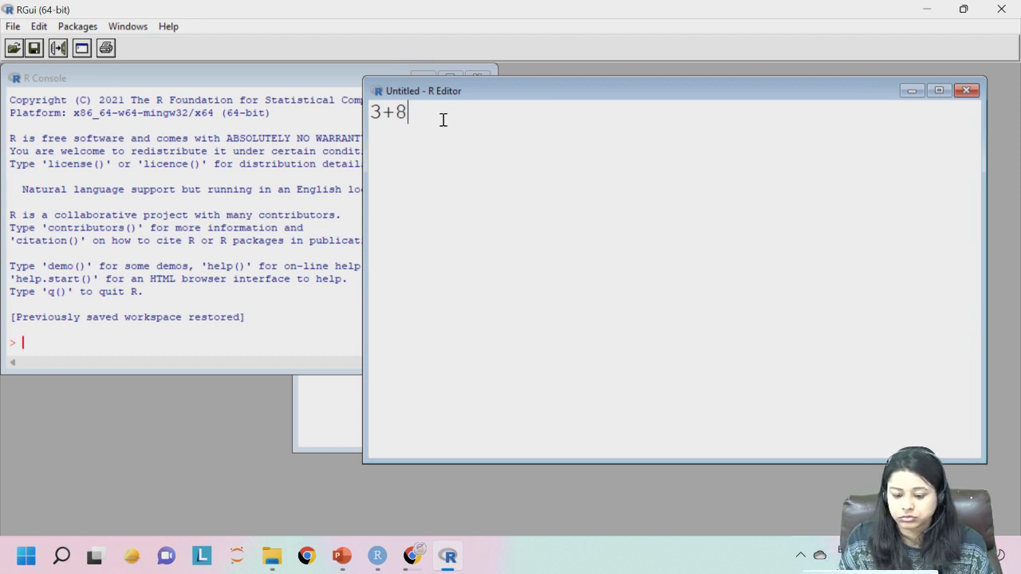
key("ctrl+r")
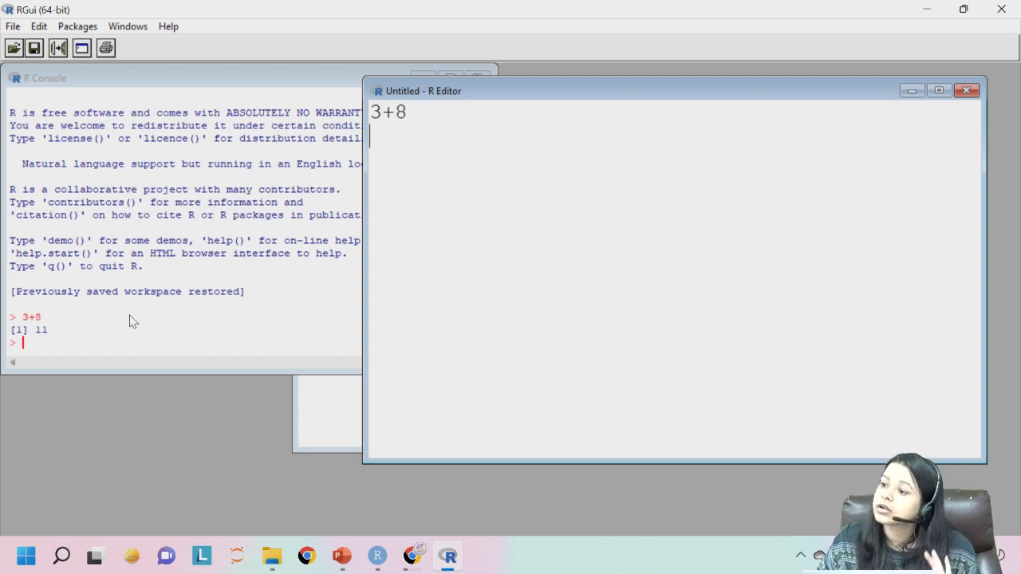
Set the console font size to 16 in the GUI preferences, and return to the script with the cursor after 3+8
left_click(41, 27)
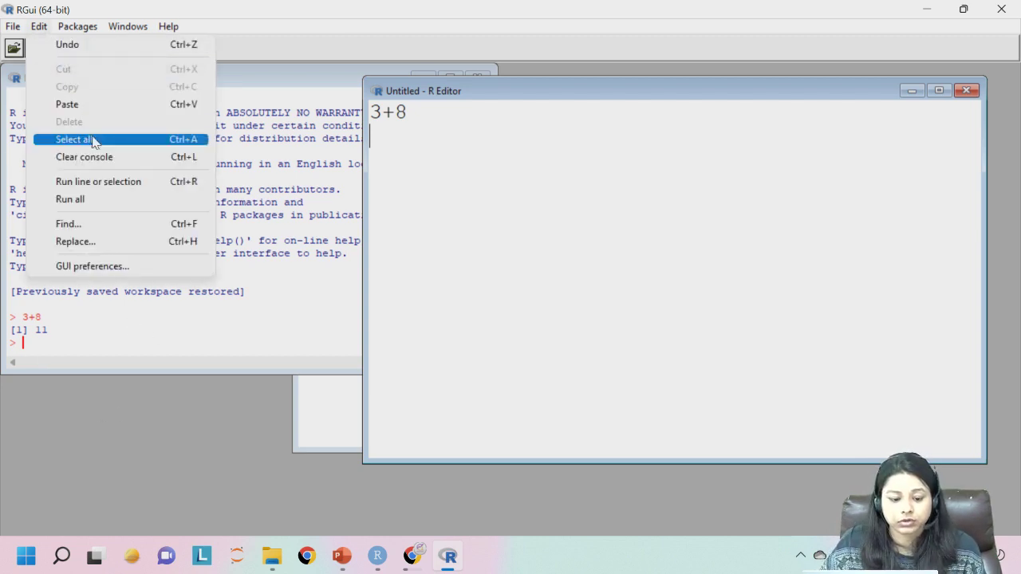
left_click(92, 266)
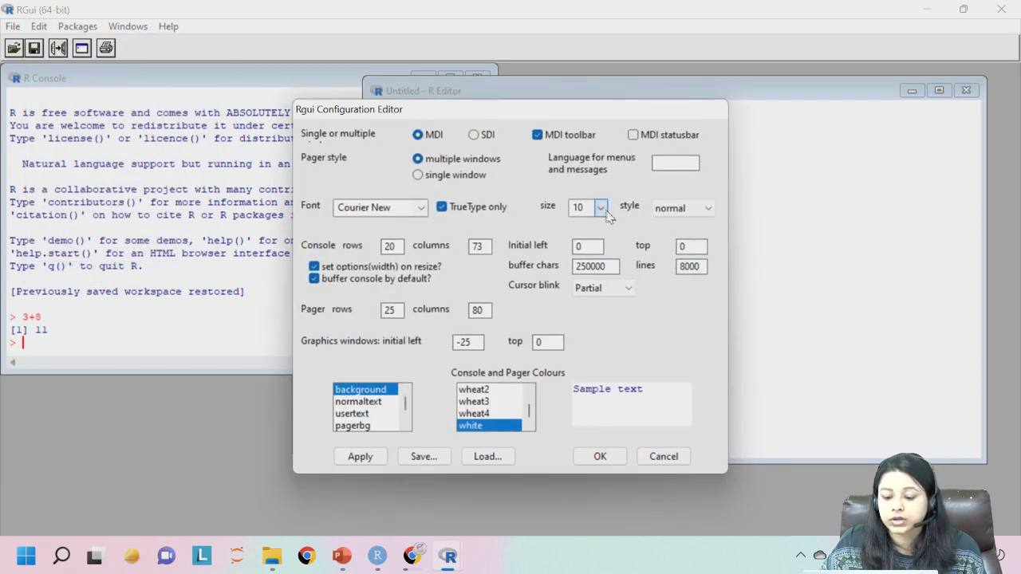
left_click(603, 209)
left_click(588, 323)
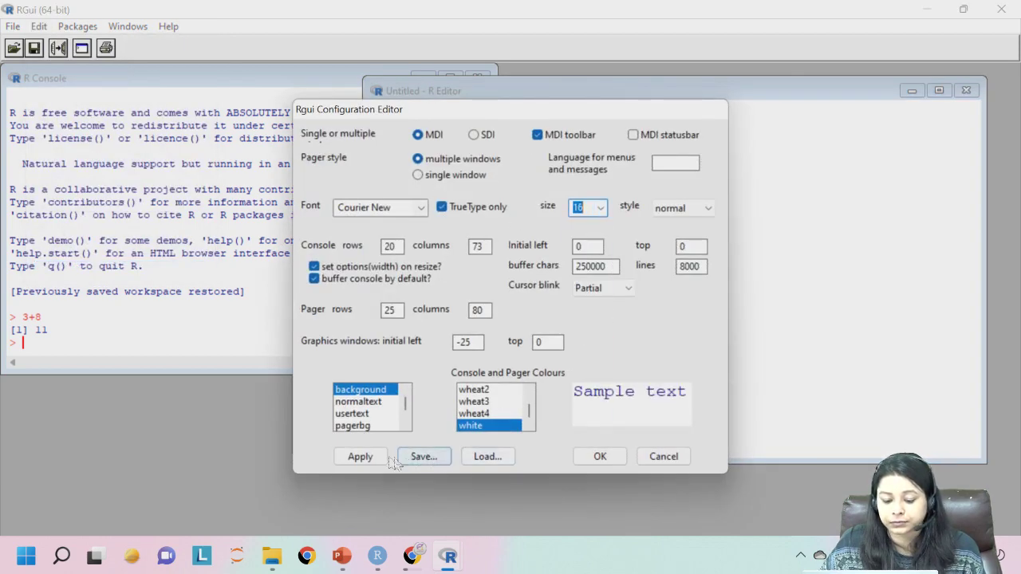
left_click(360, 456)
left_click(600, 457)
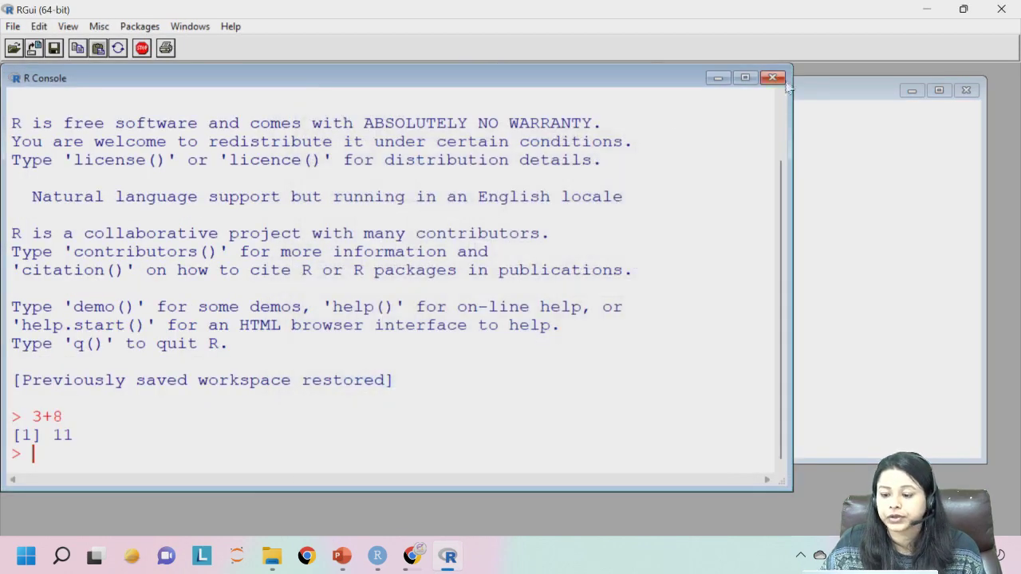
left_click(836, 99)
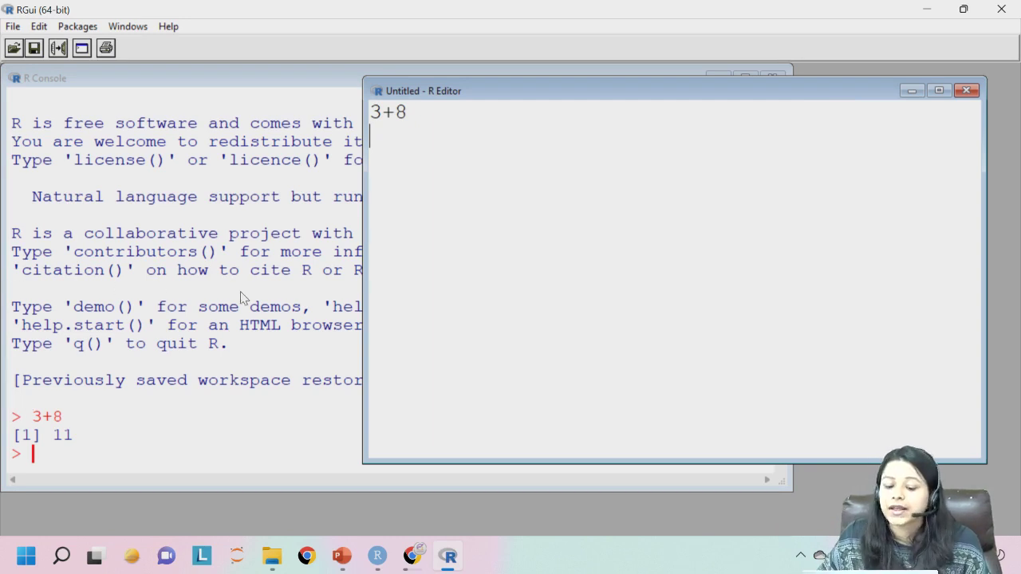
left_click(465, 115)
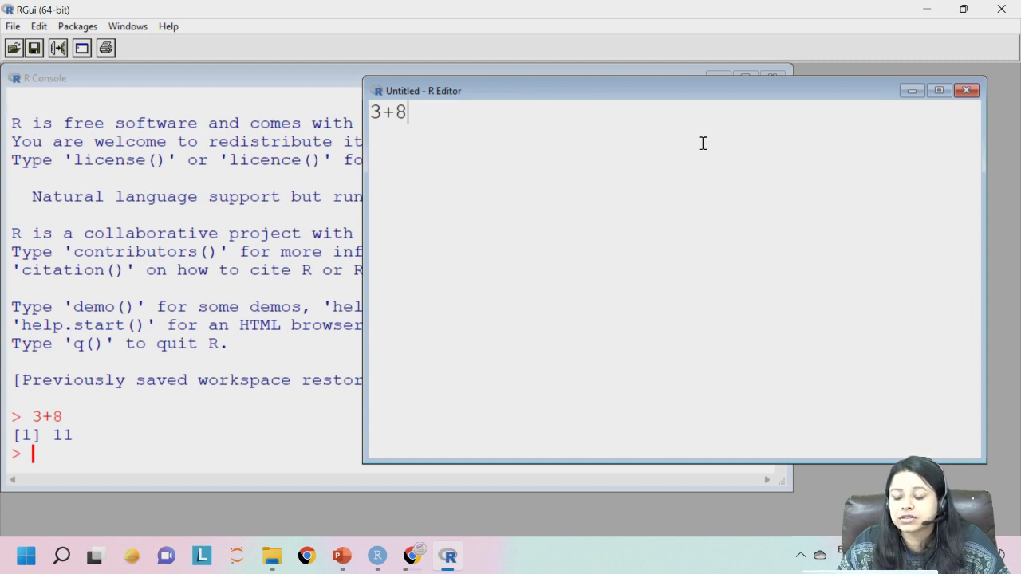
Close the 3+8 script, choosing to save but cancelling the save dialog, and close the other open script window
left_click(965, 90)
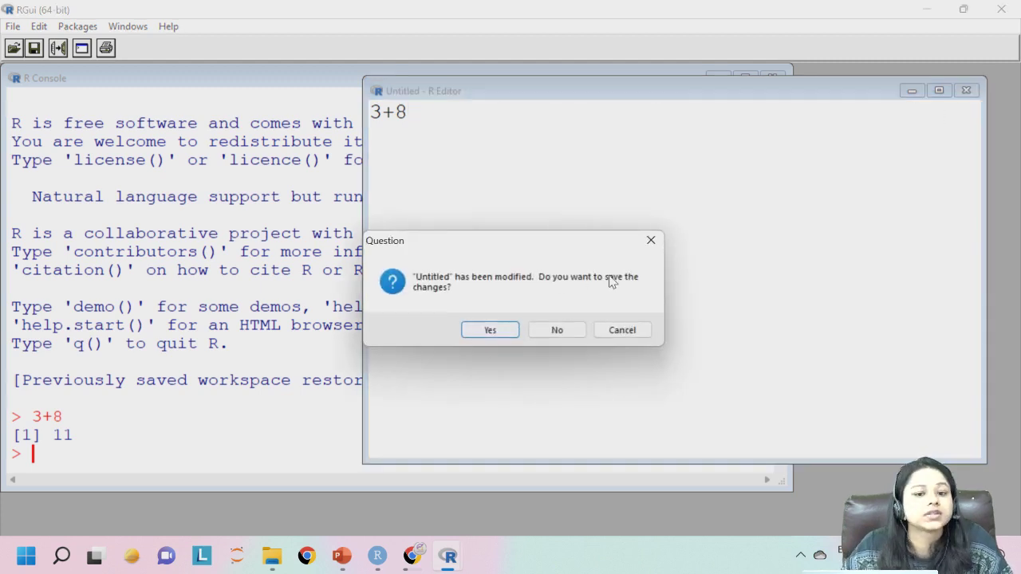
left_click(489, 330)
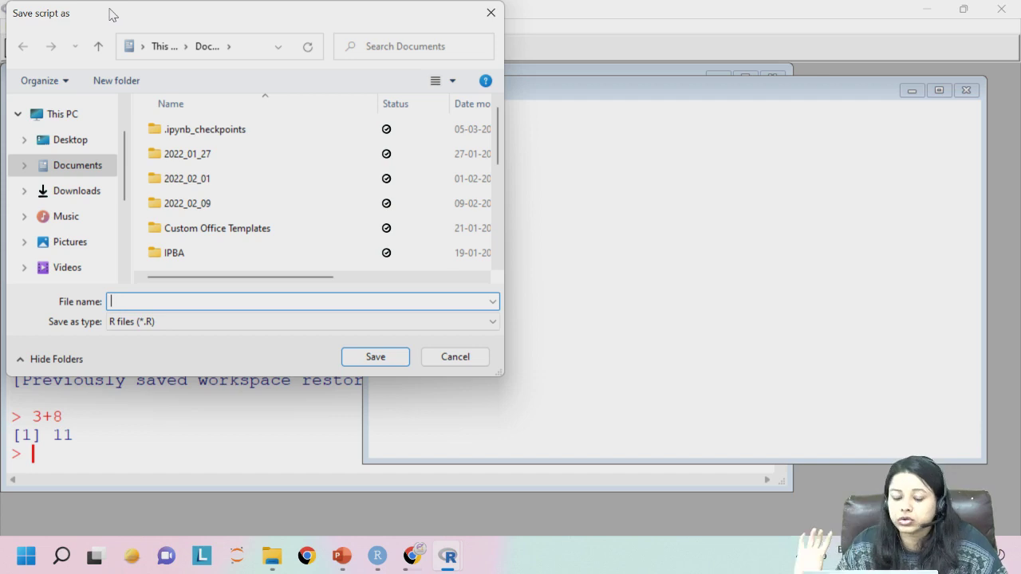
left_click(485, 360)
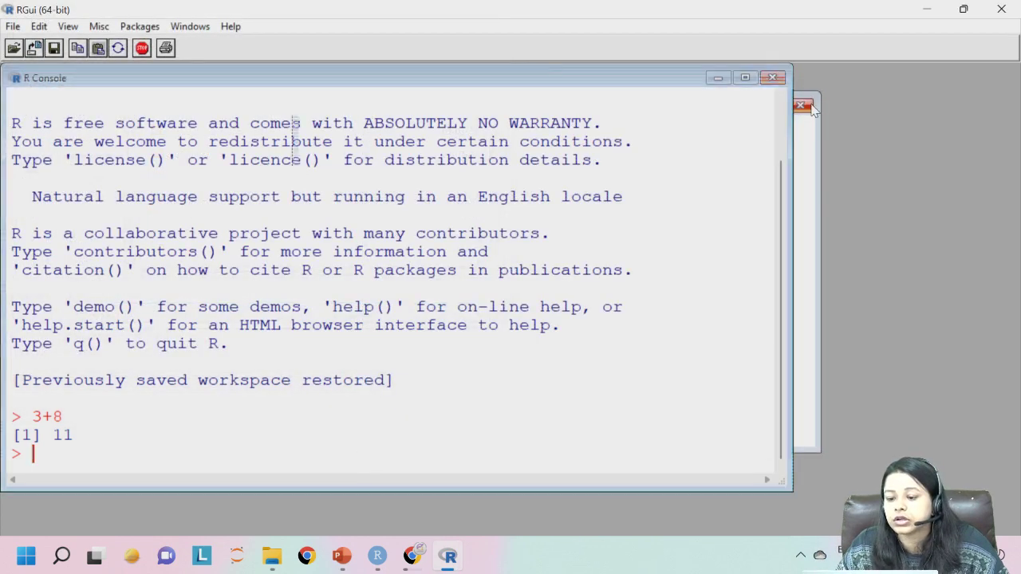
left_click(801, 105)
Quit R by running q() in the console, without saving the workspace image
type("q()")
key("Return")
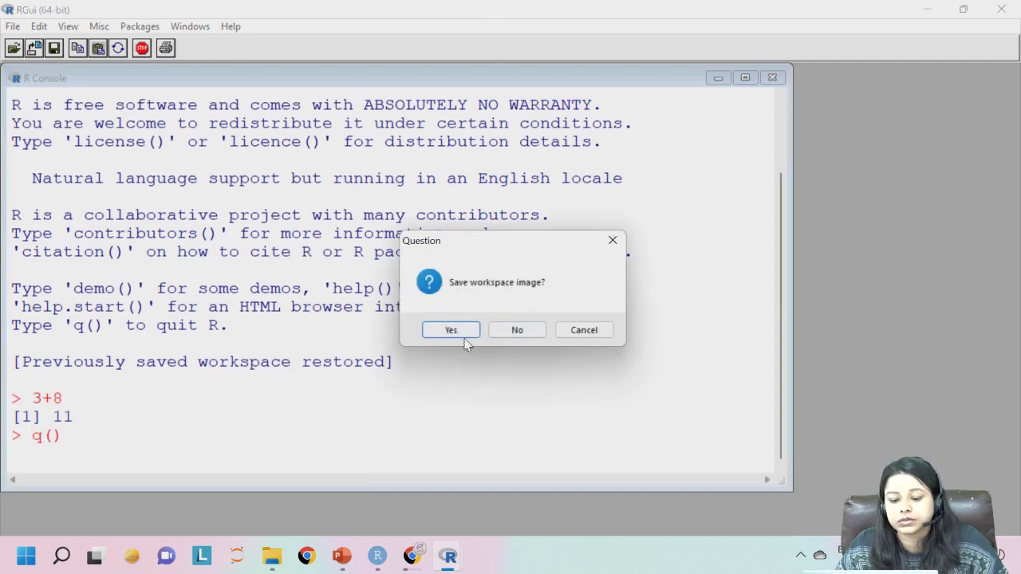
left_click(515, 331)
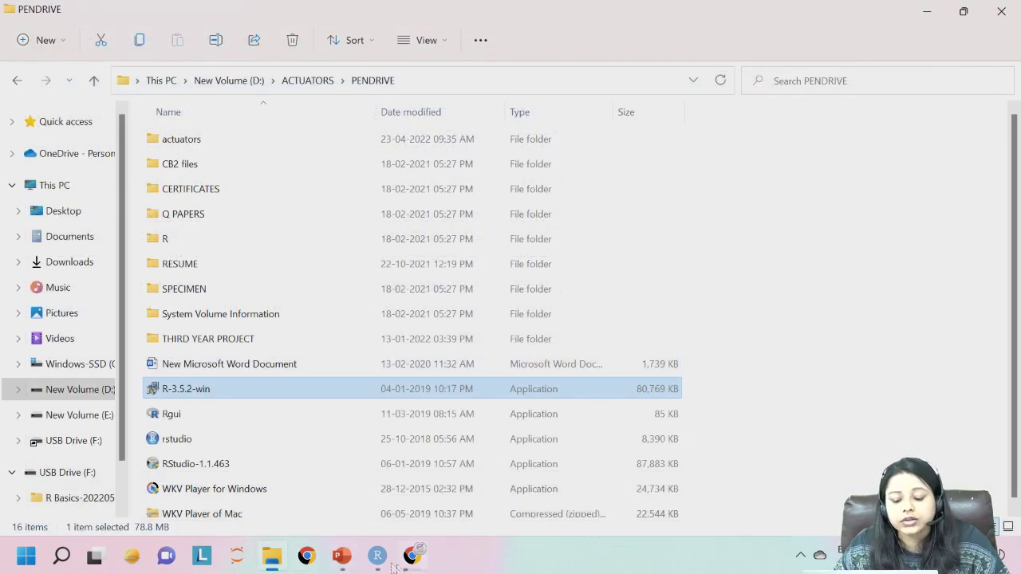
left_click(341, 556)
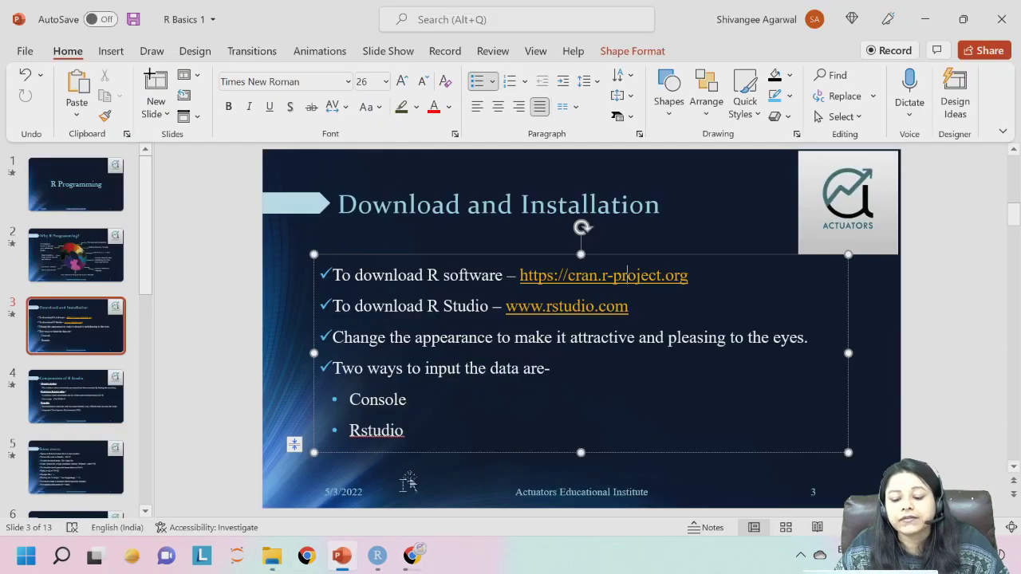
left_click(272, 381)
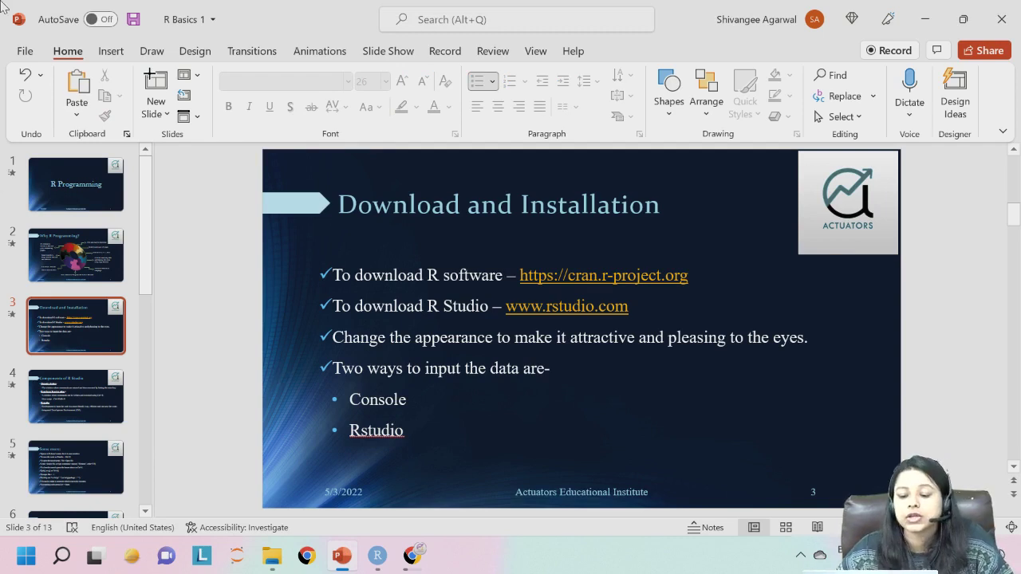
left_click(578, 310, "ctrl")
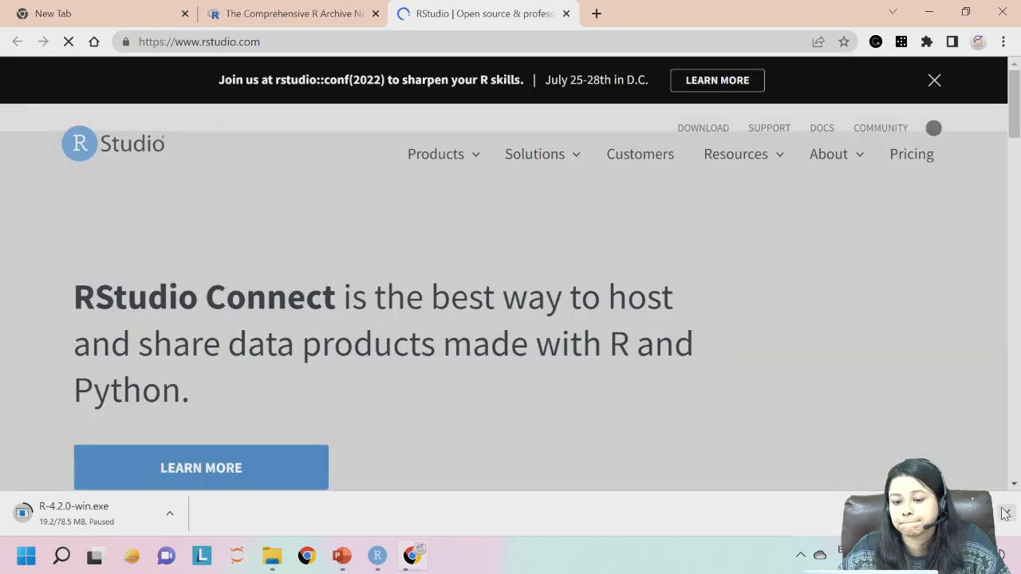
left_click(1005, 513)
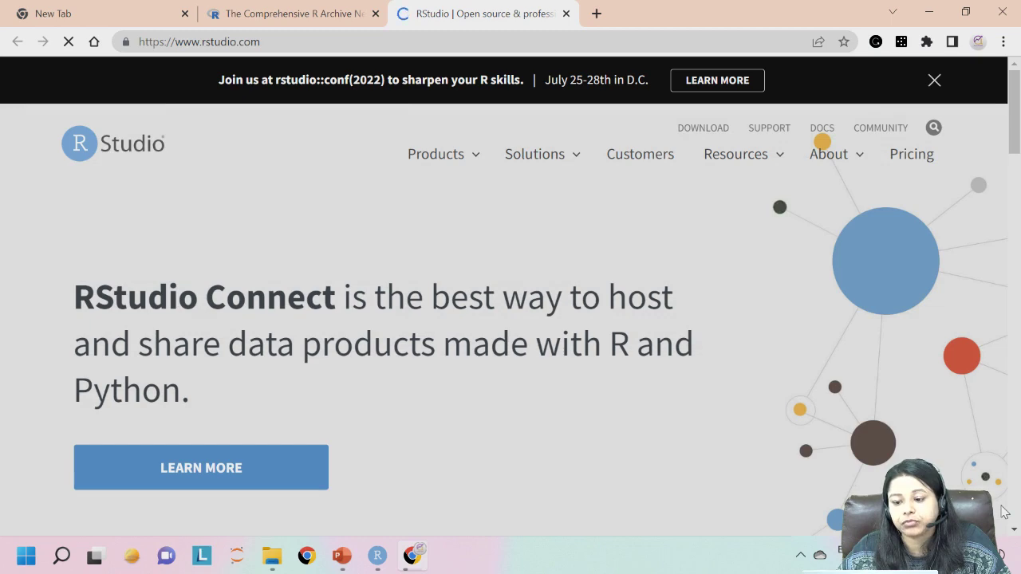
Open the page of the open source RStudio IDE from the website's product list
left_click(427, 155)
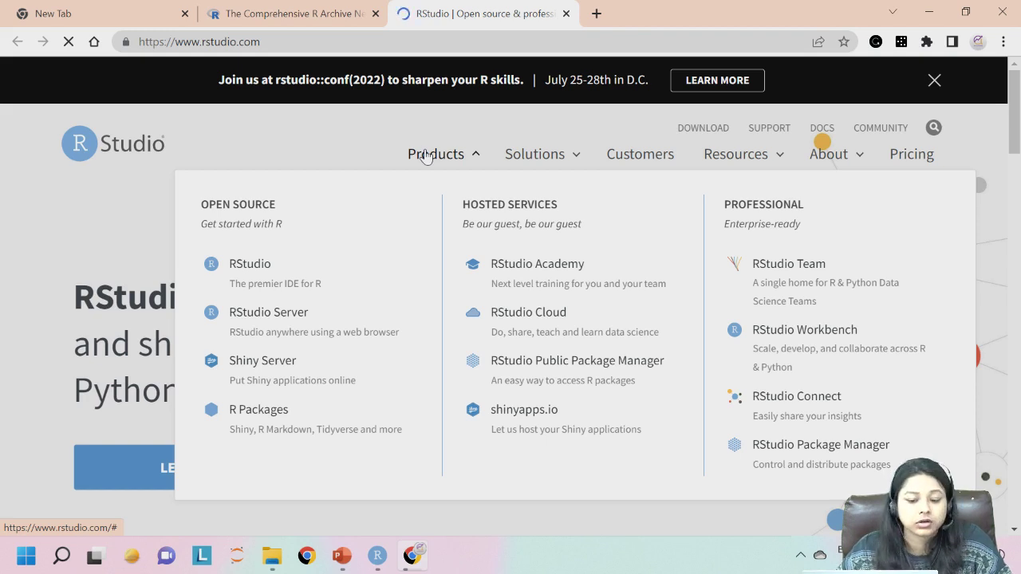
left_click(239, 289)
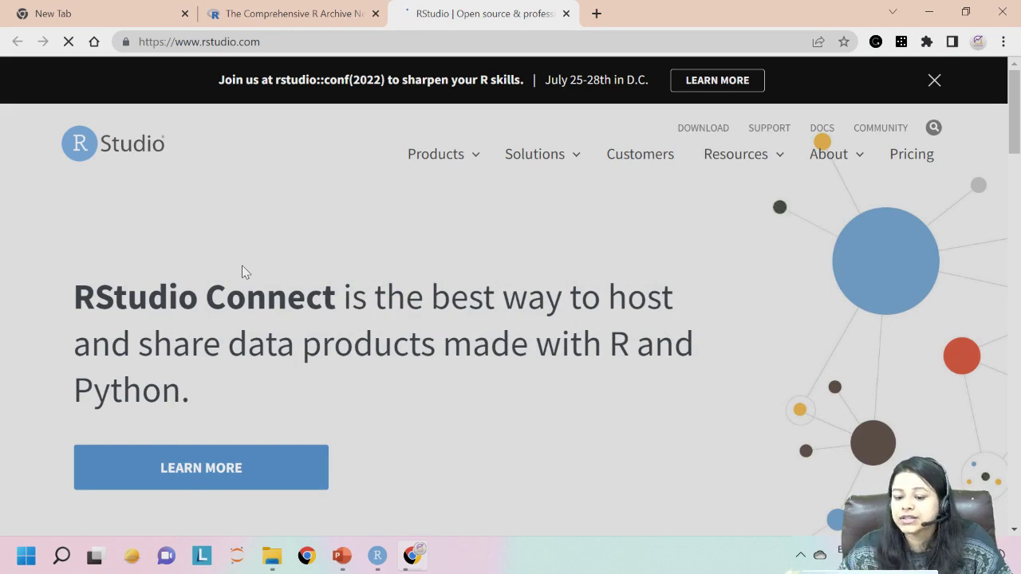
mouse_move(412, 154)
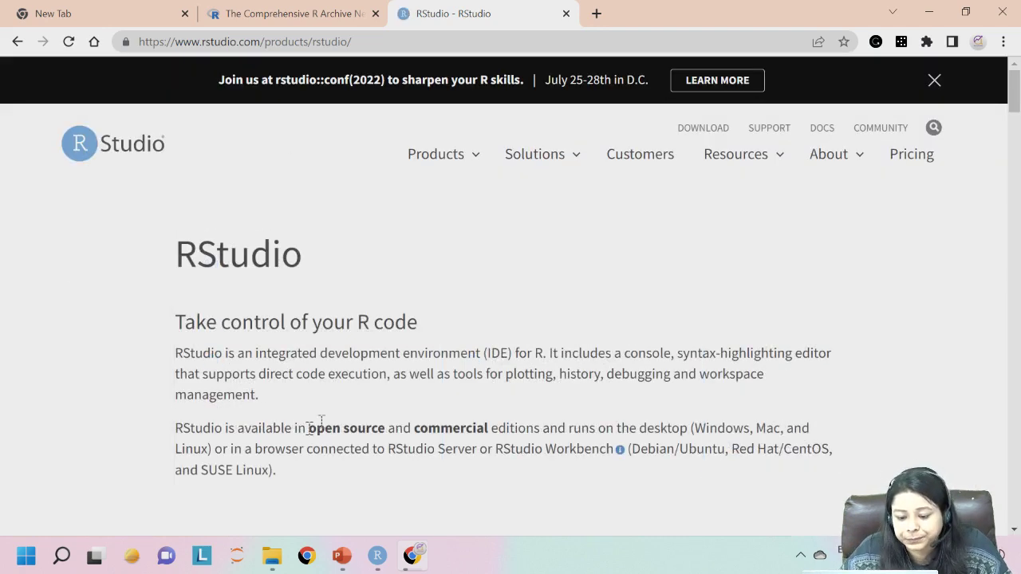
Read the introduction to RStudio, highlighting the words "integrated development environment", and look at its available versions
scroll(476, 379, "down", 2)
scroll(476, 384, "down", 4)
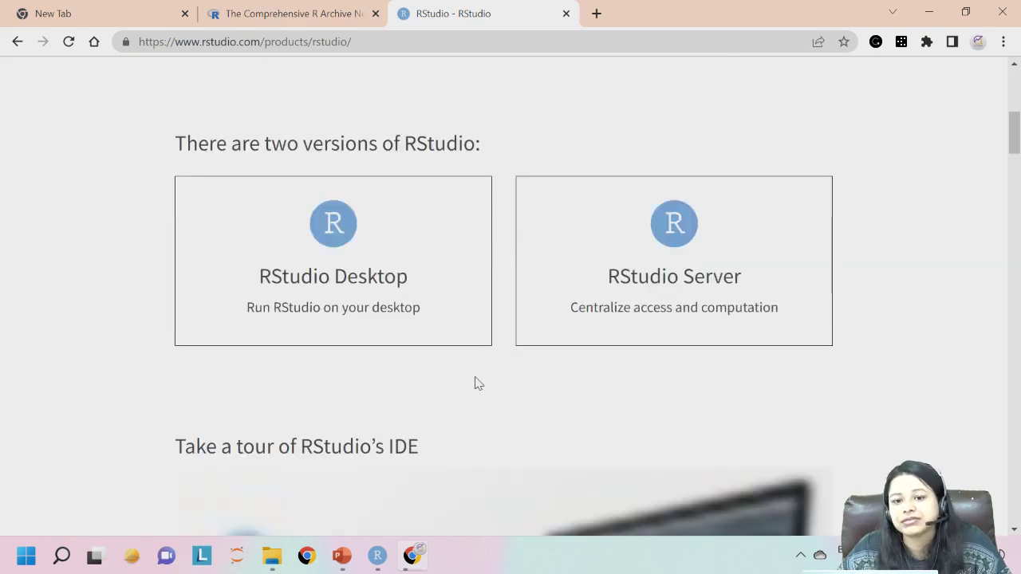
scroll(462, 359, "up", 4)
left_click_drag(258, 195, 481, 198)
scroll(462, 399, "down", 4)
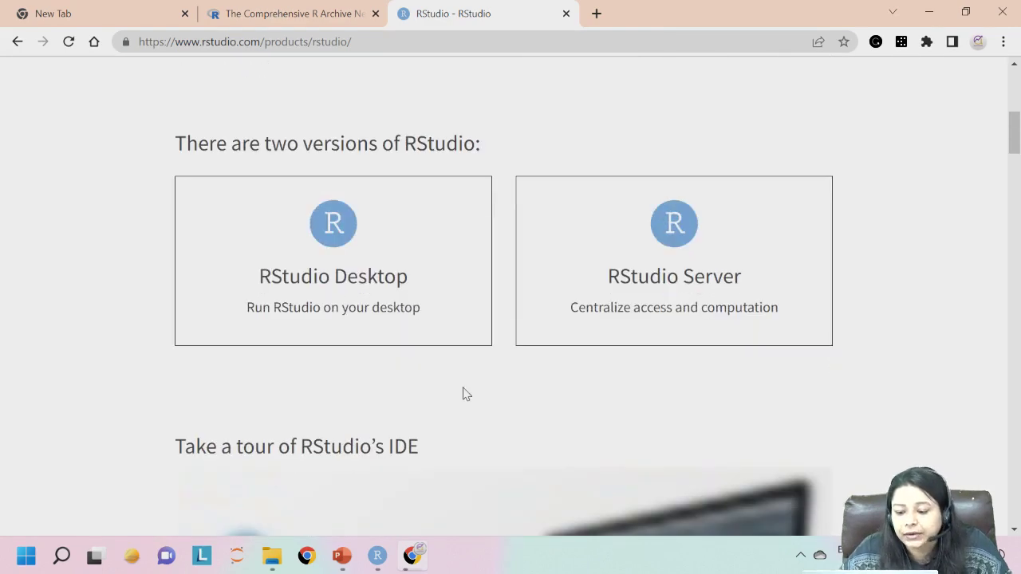
scroll(467, 394, "up", 4)
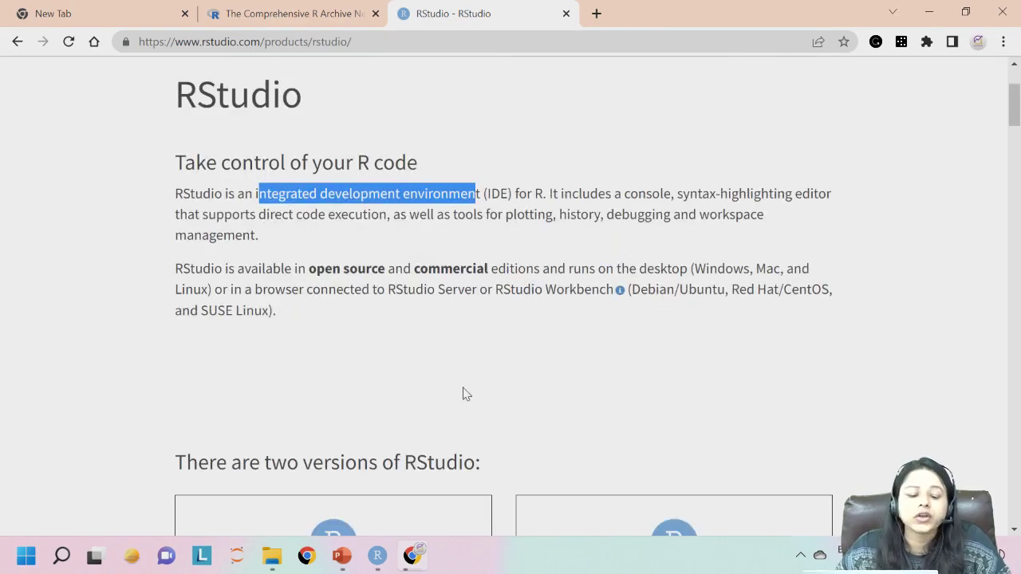
left_click(479, 265)
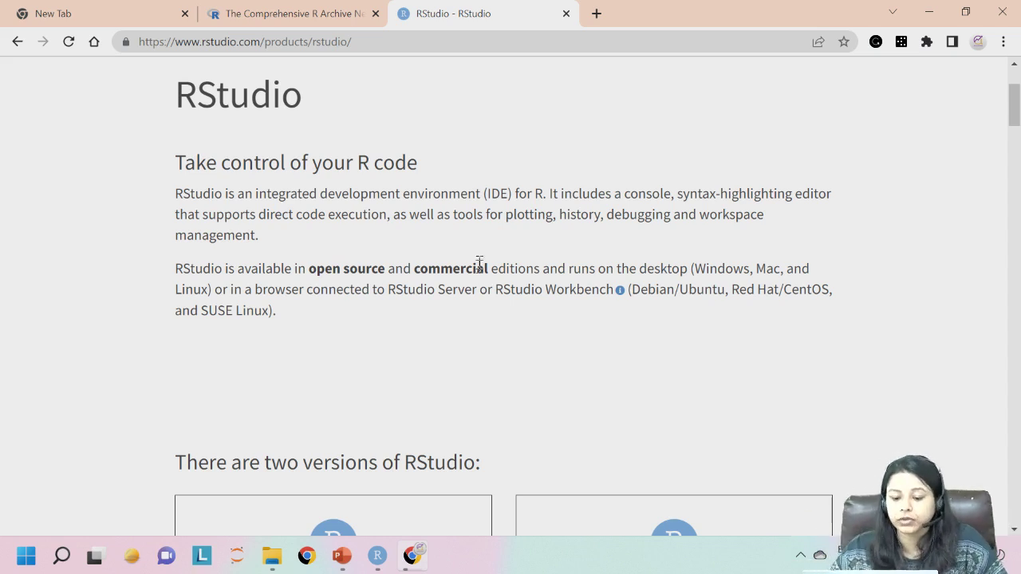
Choose the RStudio Desktop version and open the download page for its free Open Source Edition
scroll(479, 267, "down", 3)
scroll(478, 276, "down", 1)
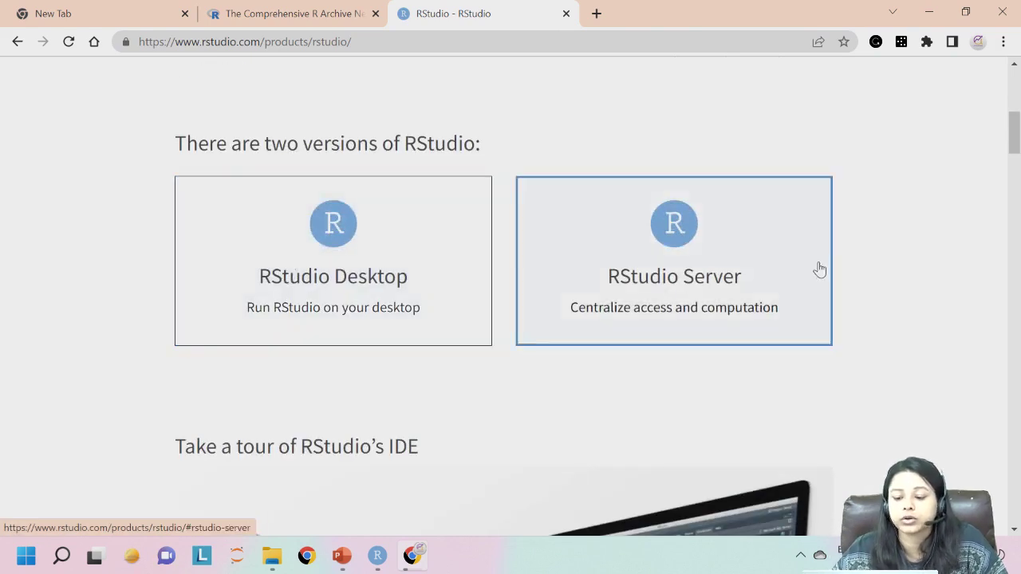
left_click(312, 272)
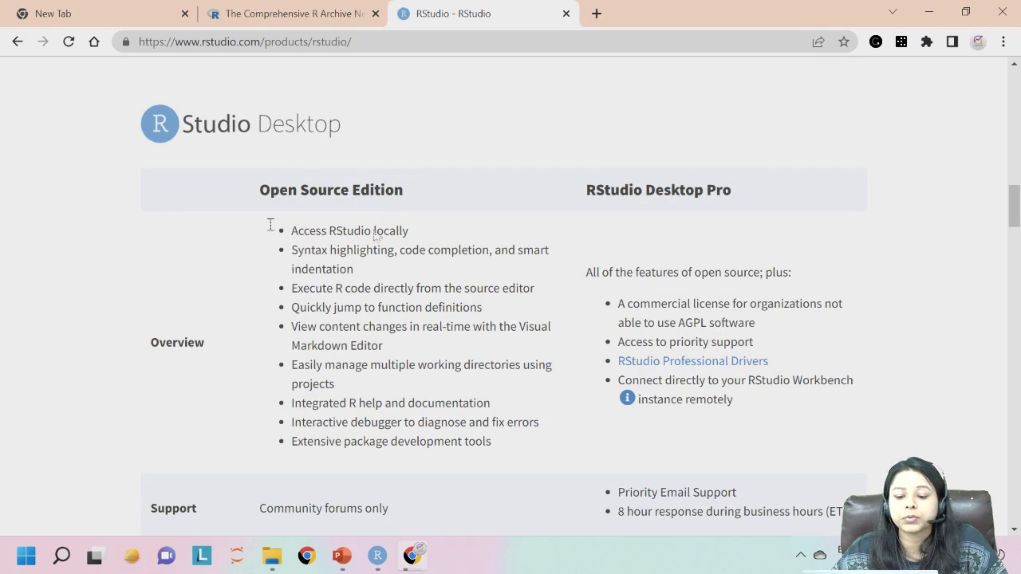
scroll(571, 258, "down", 3)
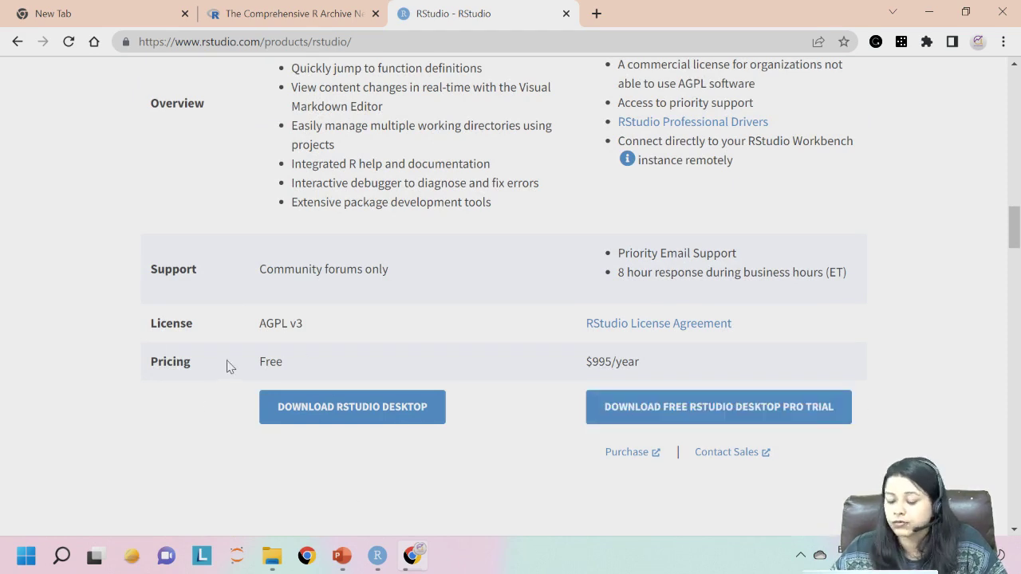
left_click(270, 413)
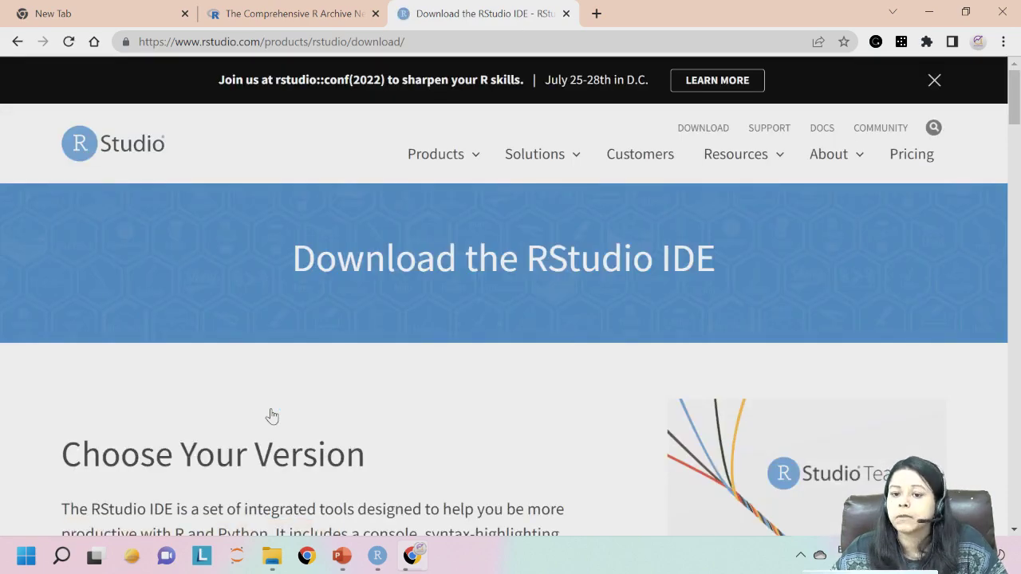
Compare the RStudio editions and go to the download section for the free RStudio Desktop
scroll(271, 415, "down", 5)
scroll(271, 415, "down", 2)
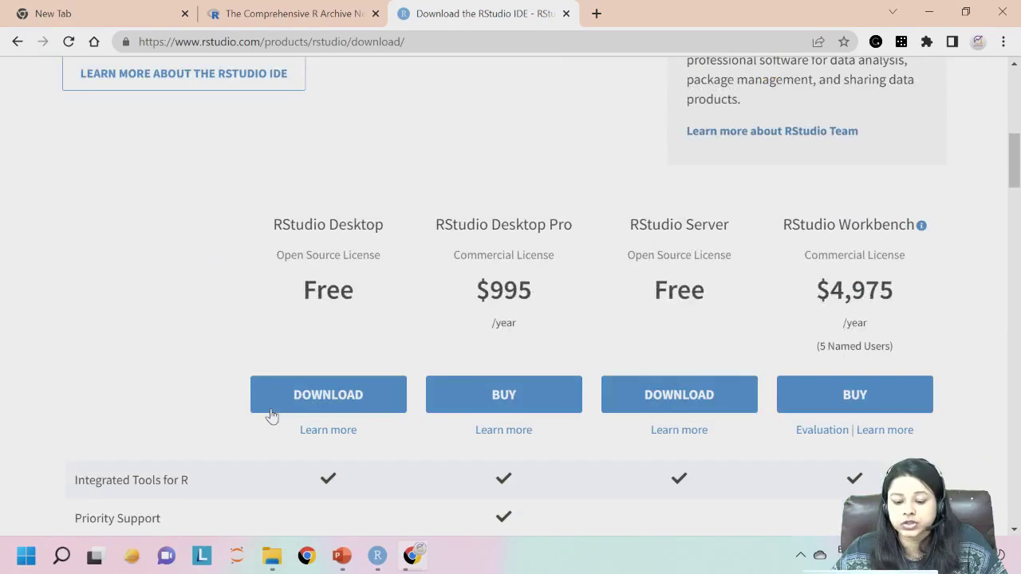
scroll(272, 414, "down", 1)
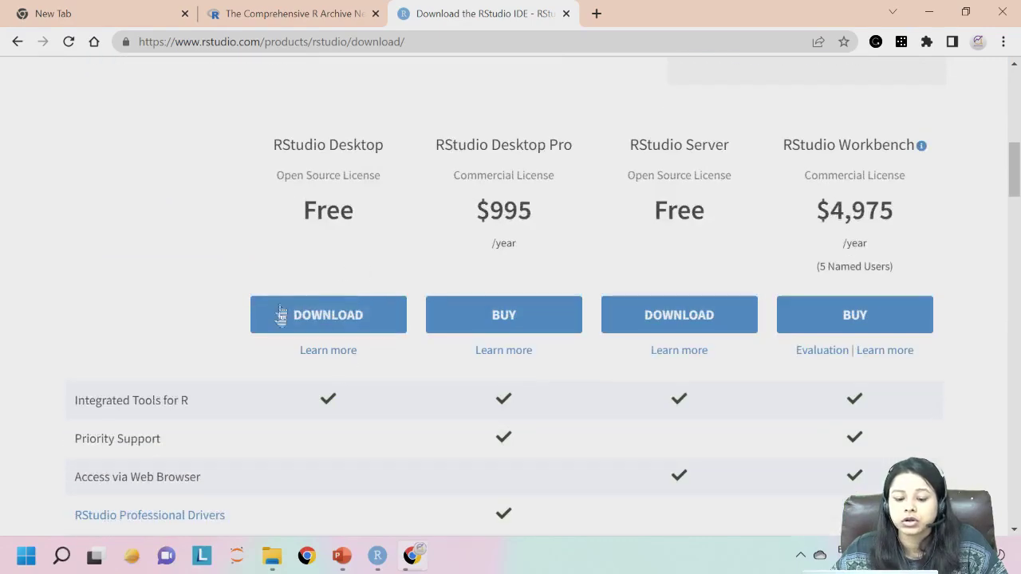
scroll(319, 353, "down", 10)
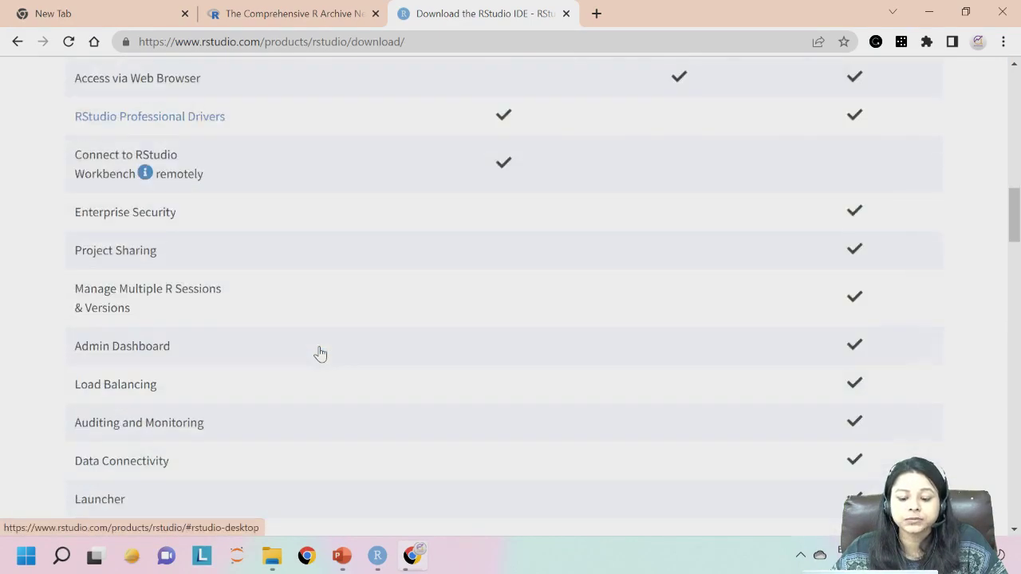
scroll(378, 353, "down", 5)
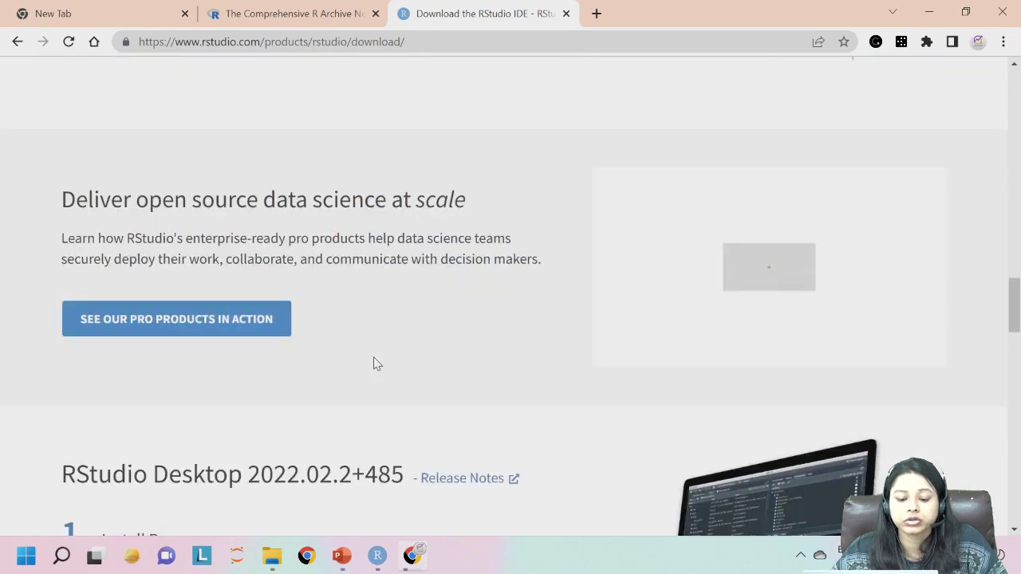
scroll(374, 360, "up", 5)
scroll(375, 363, "up", 10)
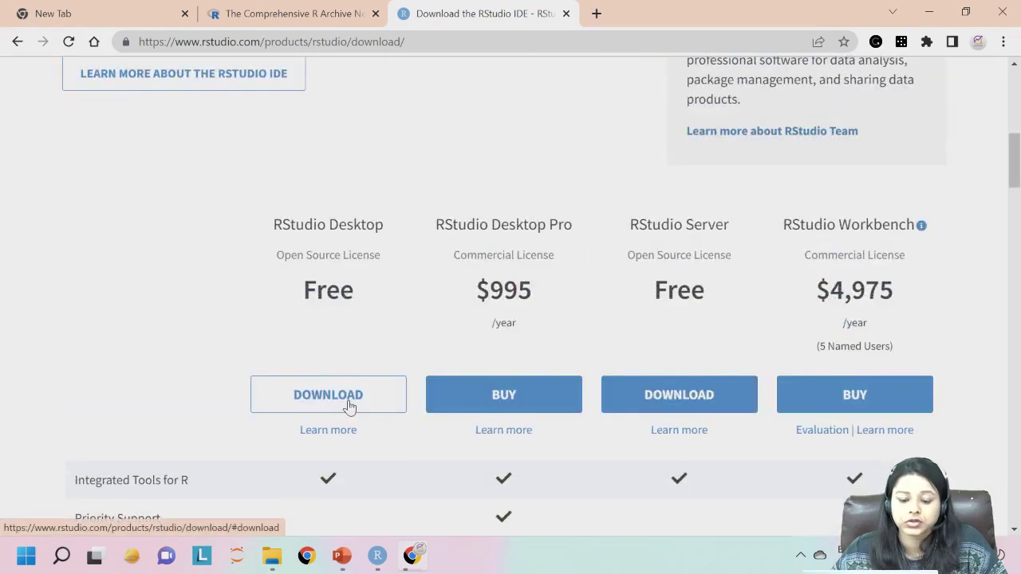
left_click(378, 408)
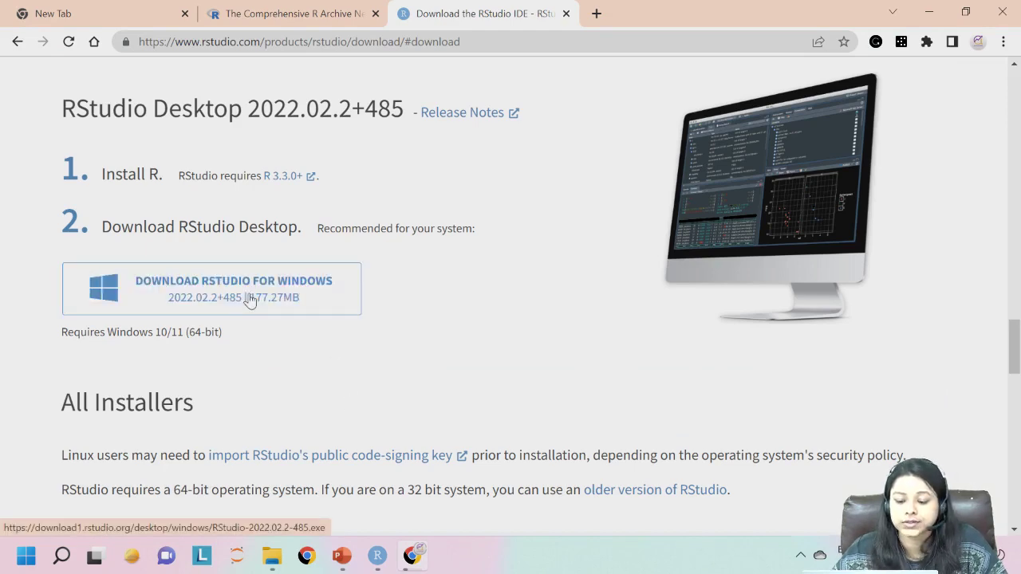
Examine the RStudio installers and archives offered for each operating system, and the recommended Windows download
scroll(417, 403, "down", 4)
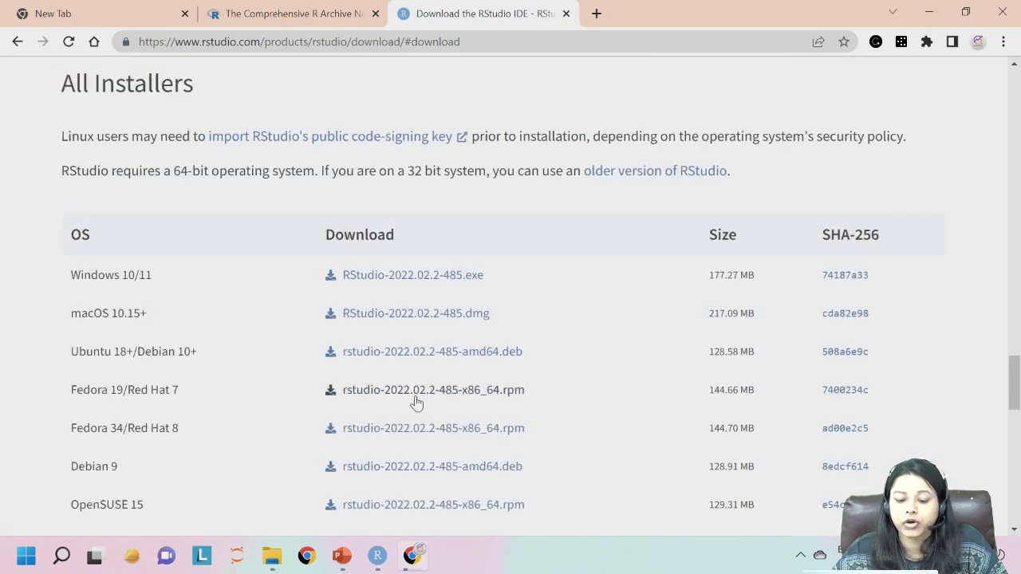
scroll(416, 403, "down", 5)
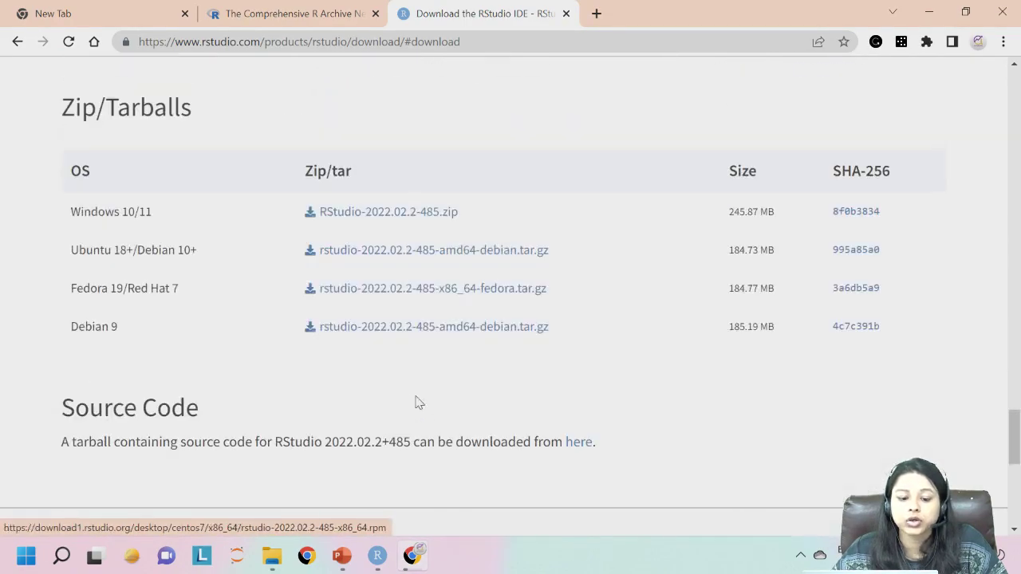
scroll(416, 403, "down", 2)
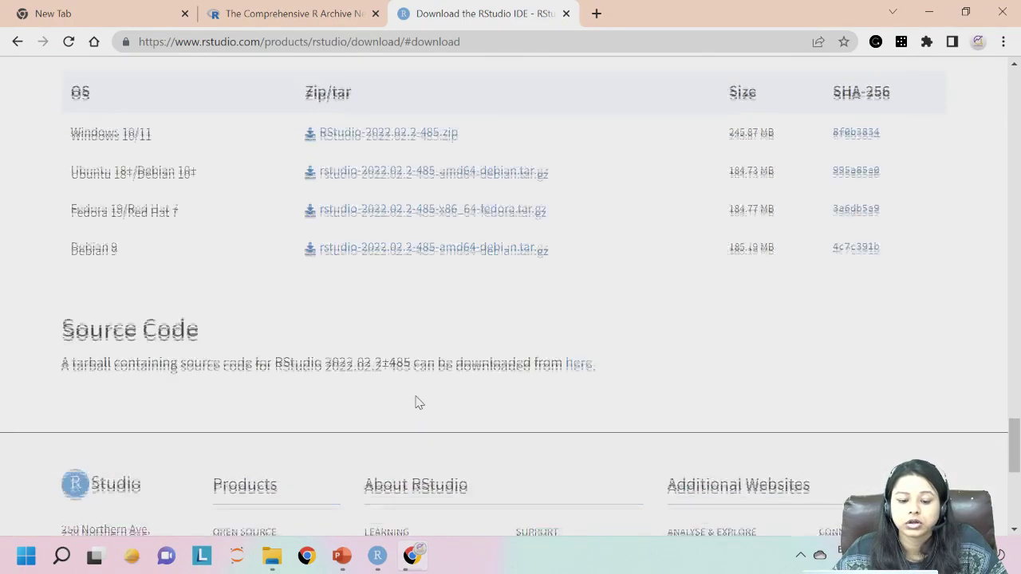
scroll(416, 402, "up", 7)
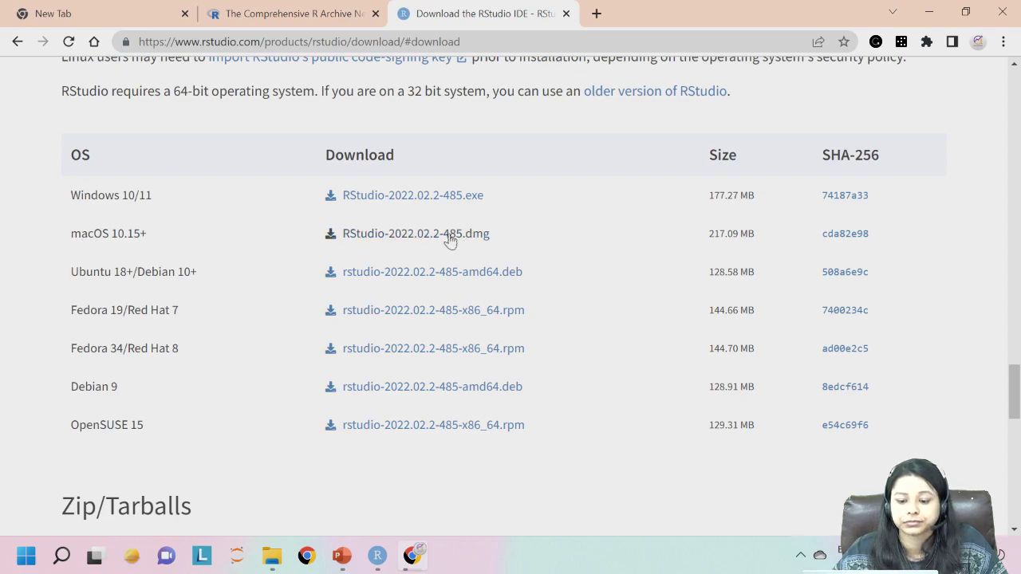
scroll(490, 375, "down", 6)
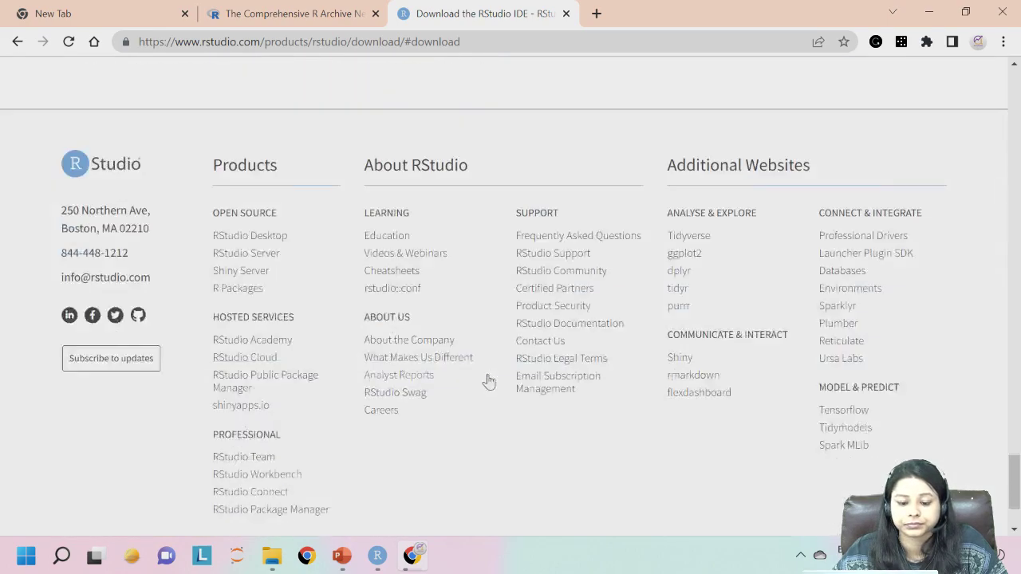
scroll(486, 381, "up", 10)
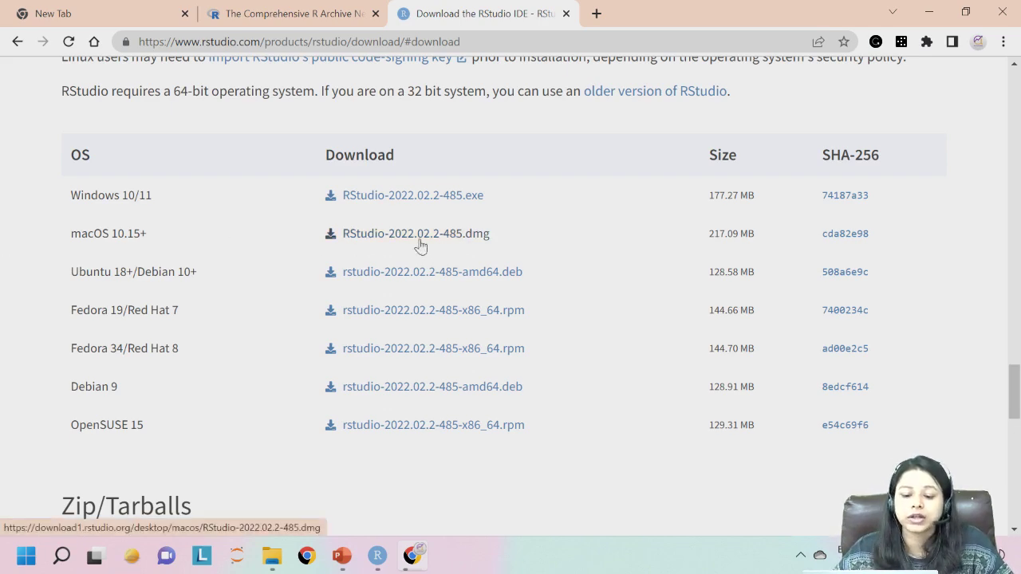
scroll(420, 247, "up", 5)
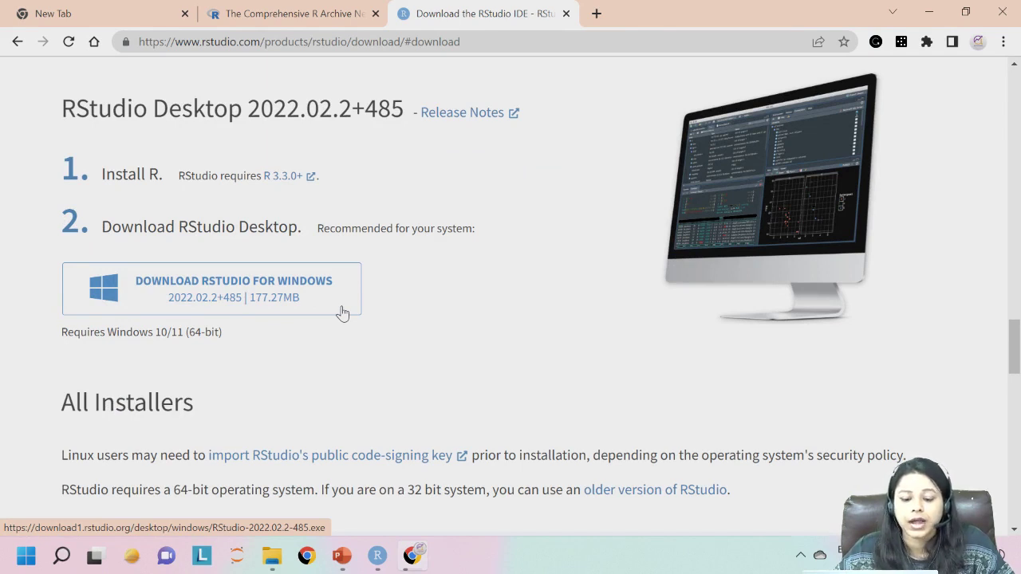
left_click_drag(342, 313, 369, 425)
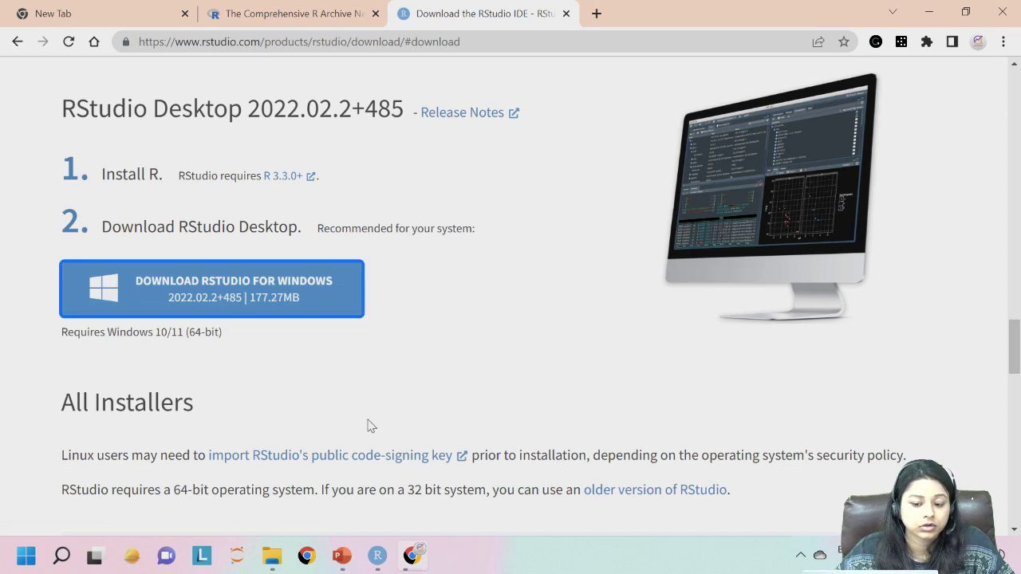
left_click(367, 425)
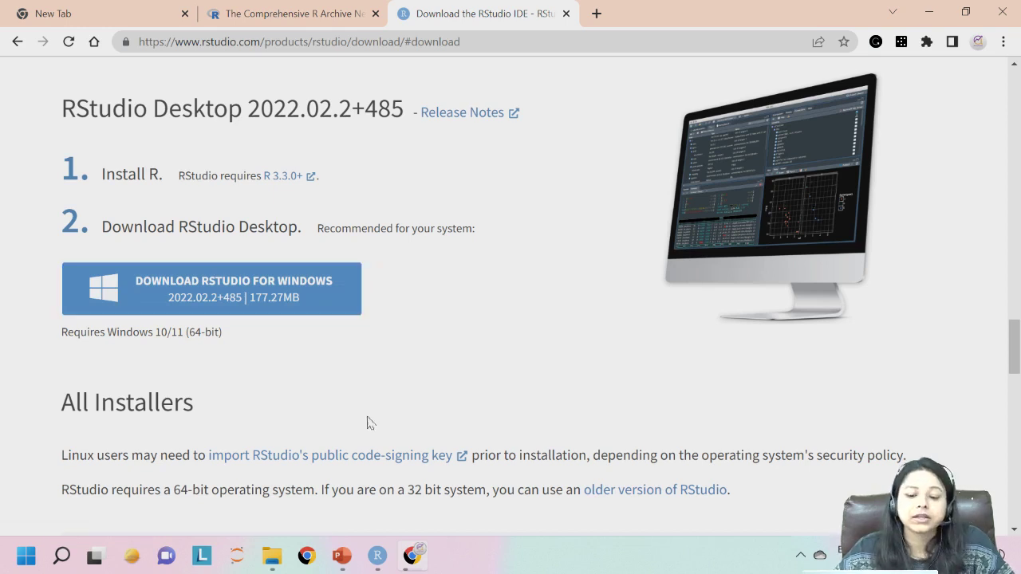
Review the RStudio edition comparison with its licences and prices, and the recommended RStudio Desktop download for Windows
scroll(356, 435, "up", 3)
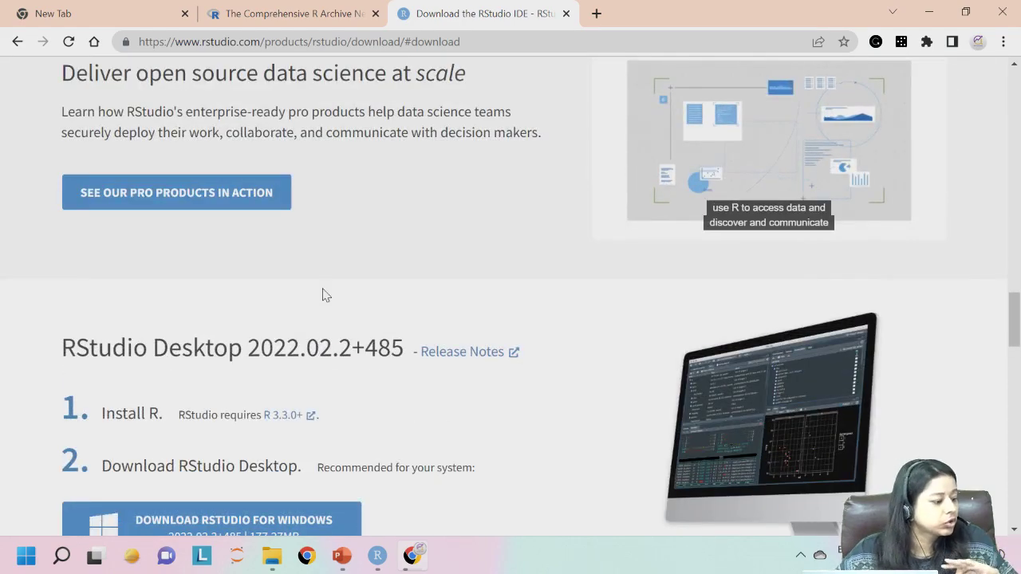
scroll(324, 295, "up", 3)
scroll(323, 291, "up", 2)
scroll(324, 289, "up", 10)
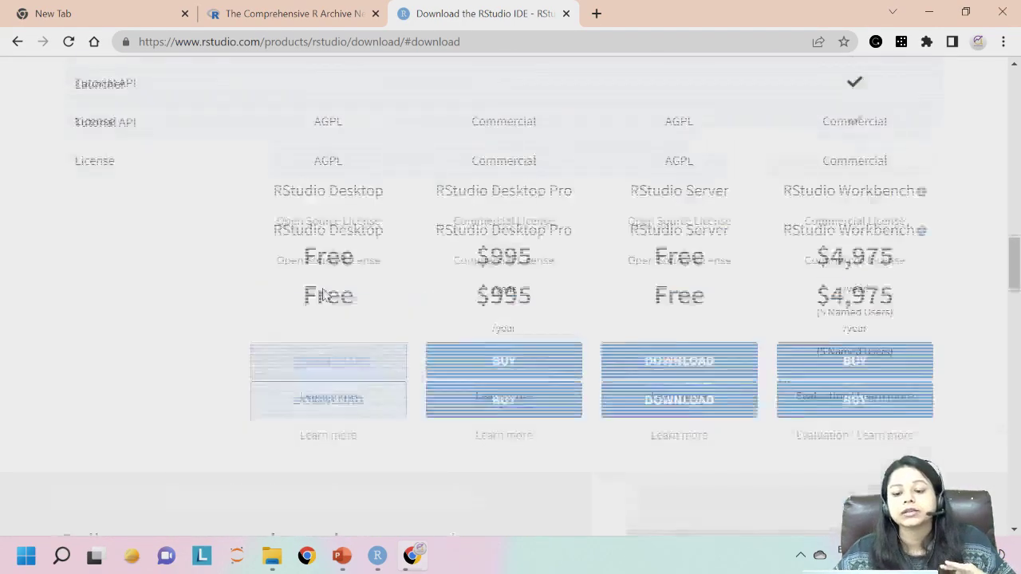
scroll(296, 282, "down", 4)
scroll(296, 302, "down", 15)
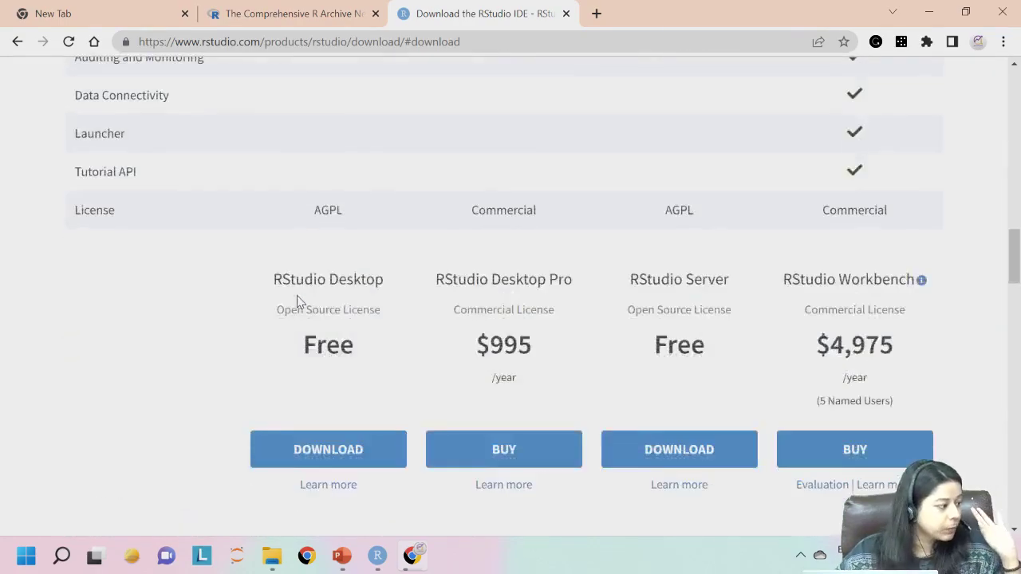
scroll(296, 299, "up", 3)
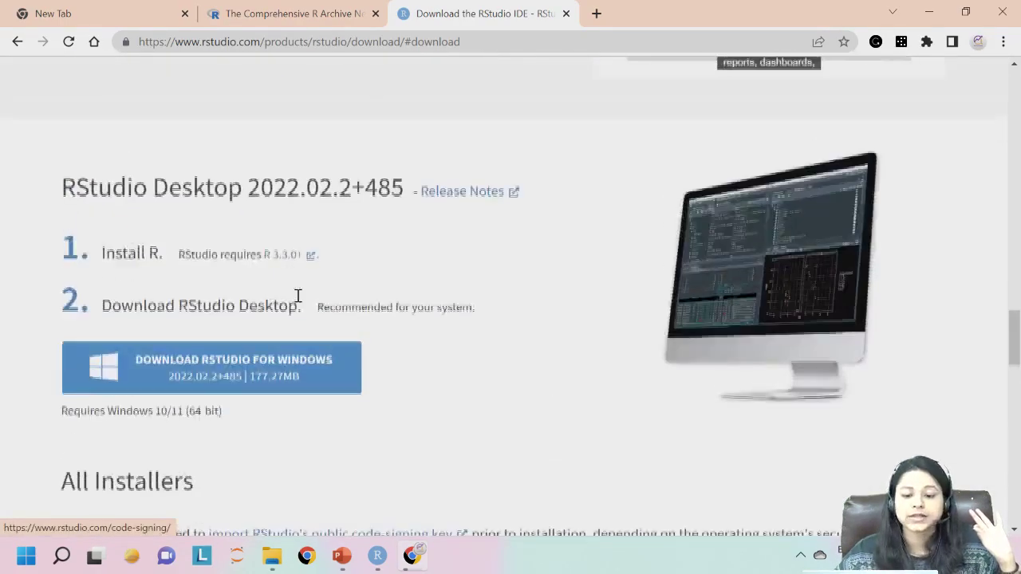
scroll(296, 295, "down", 1)
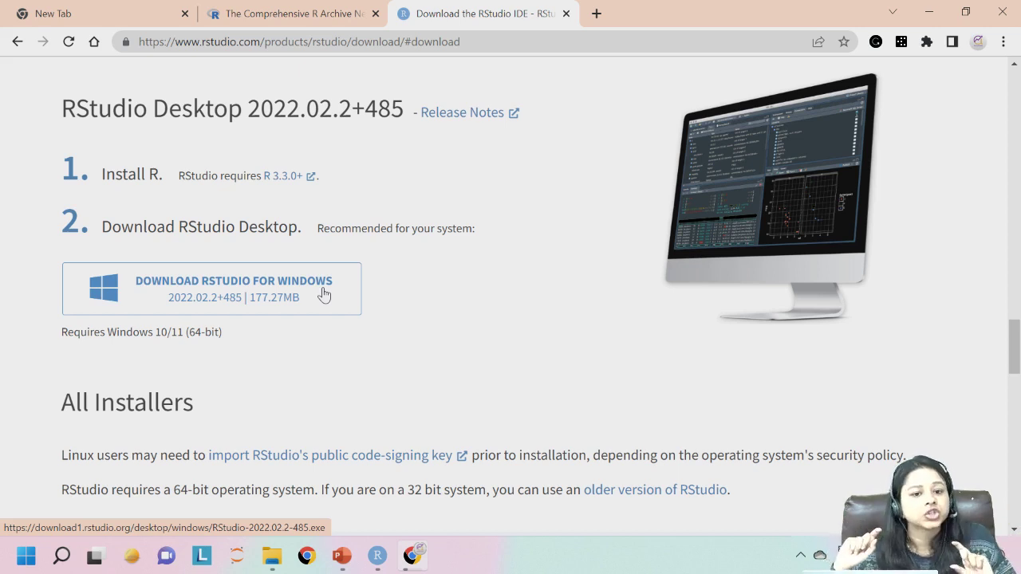
left_click(323, 295)
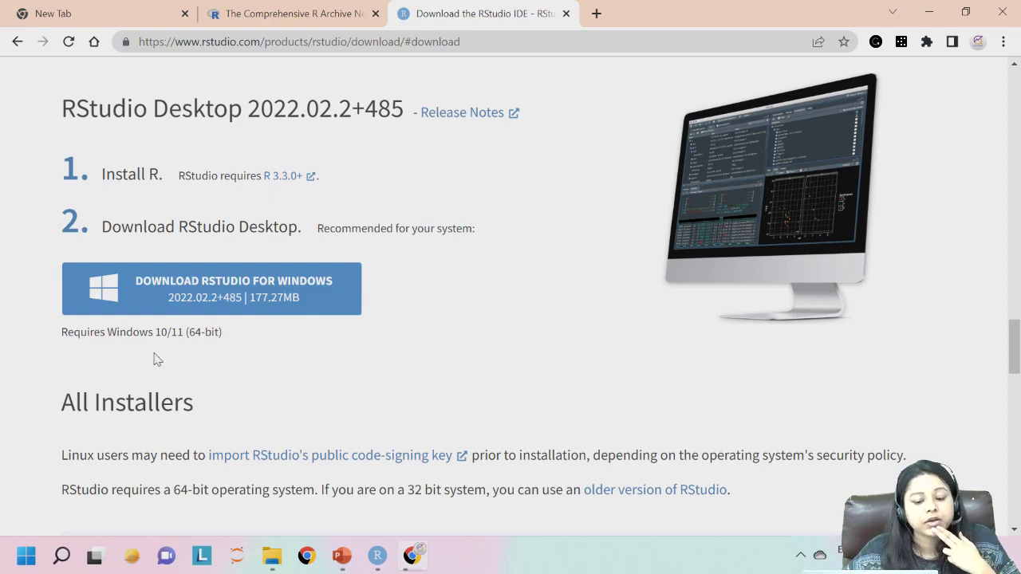
Look through the RStudio installers for each operating system, the Zip/Tarballs and the Source Code section
scroll(217, 356, "down", 5)
scroll(217, 356, "down", 3)
scroll(216, 355, "up", 3)
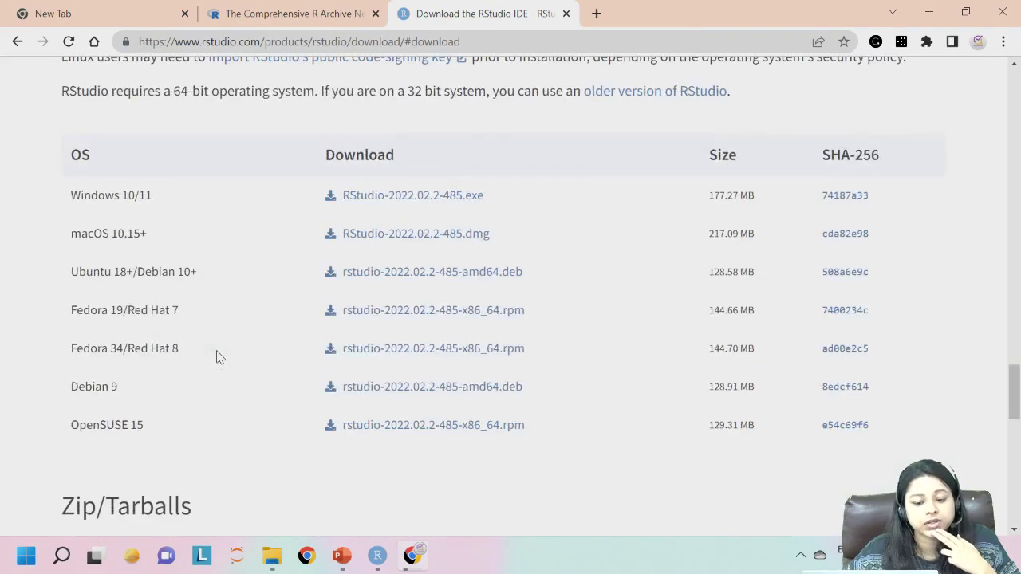
scroll(221, 349, "down", 2)
scroll(221, 348, "down", 3)
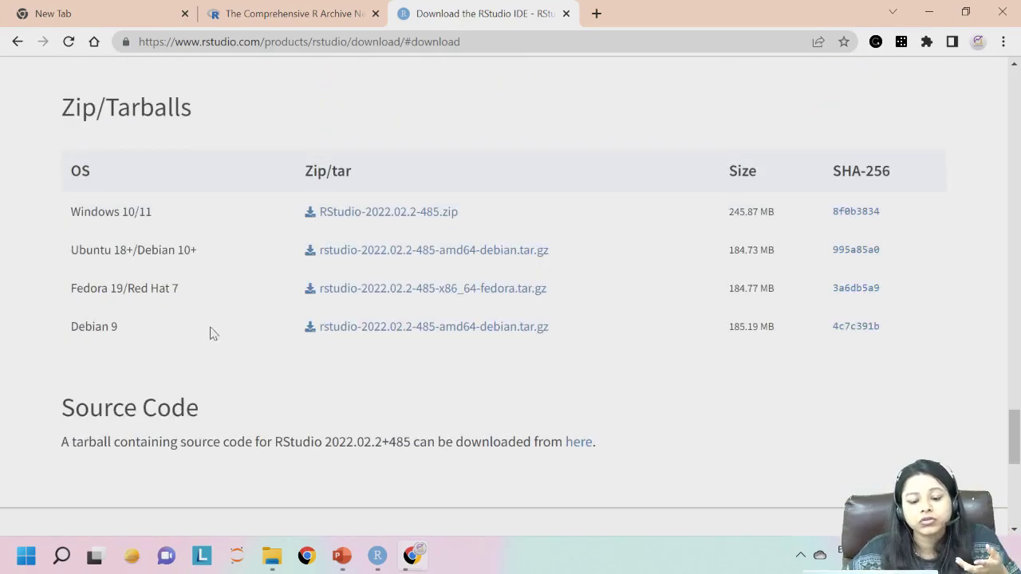
scroll(211, 333, "up", 10)
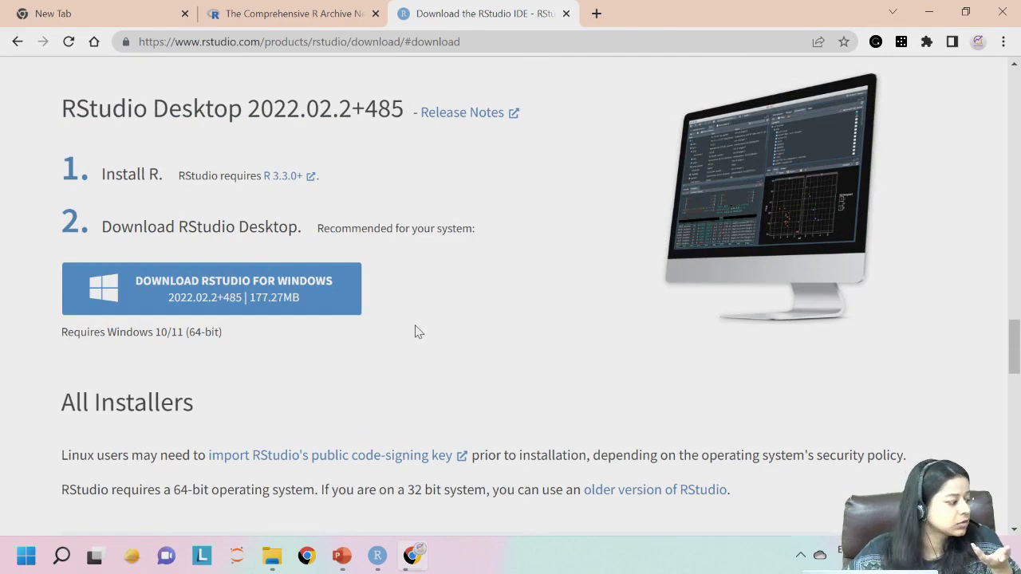
Download RStudio for Windows to the Desktop as RStudio-2022.02.2-485 and pause the download
left_click(313, 311)
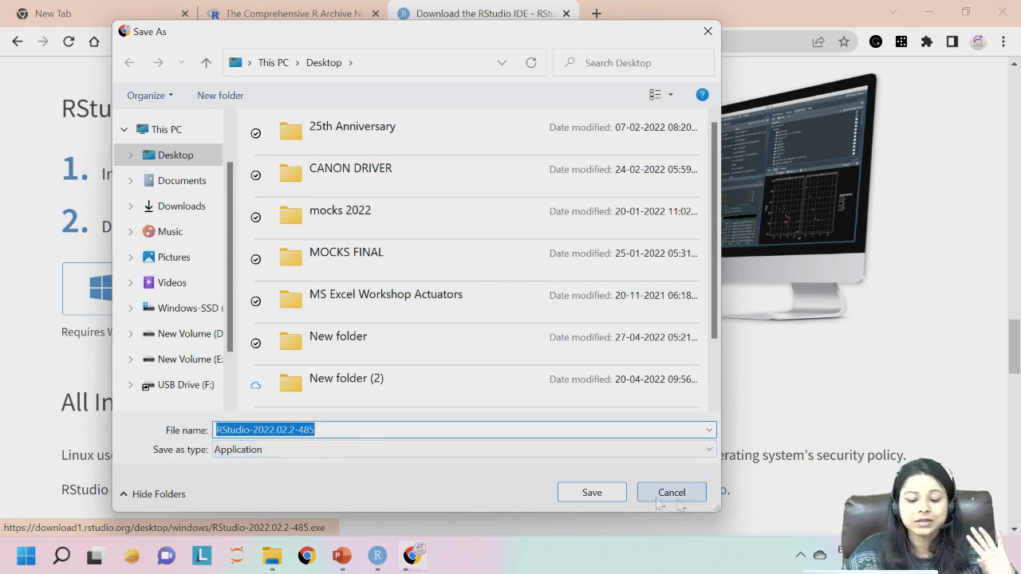
left_click(575, 493)
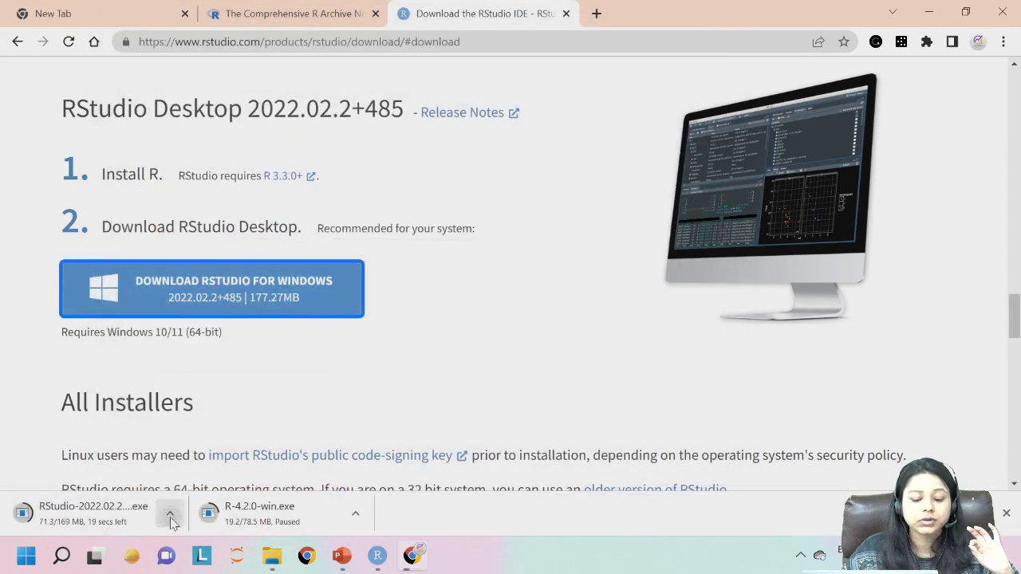
left_click(170, 514)
left_click(191, 436)
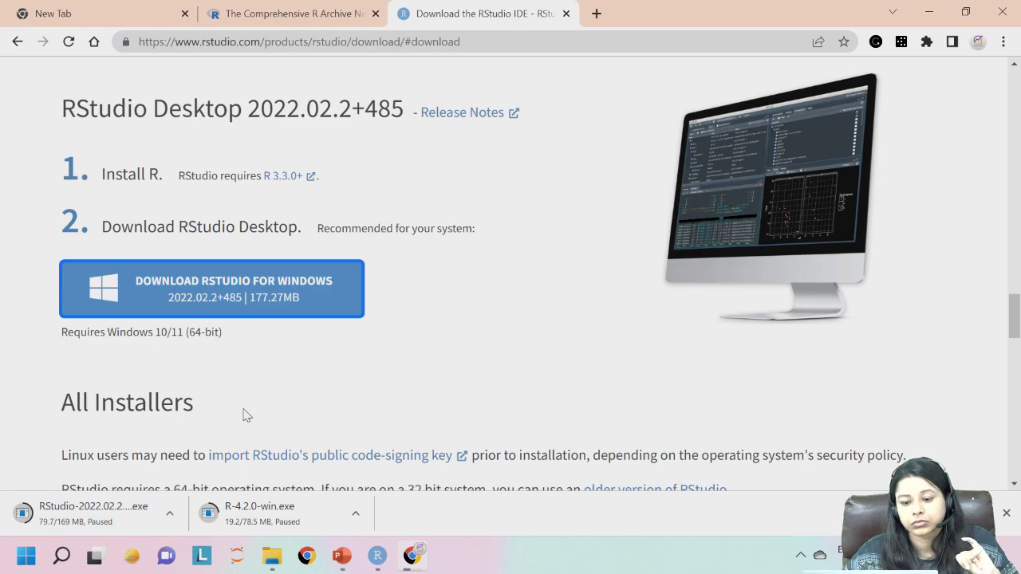
scroll(246, 415, "up", 8)
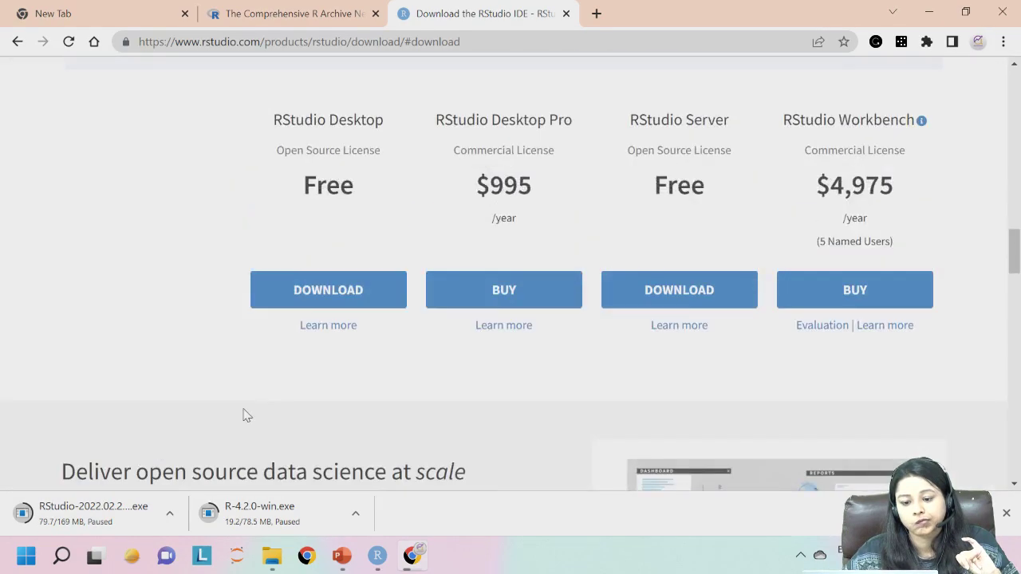
scroll(245, 414, "up", 10)
scroll(246, 414, "down", 6)
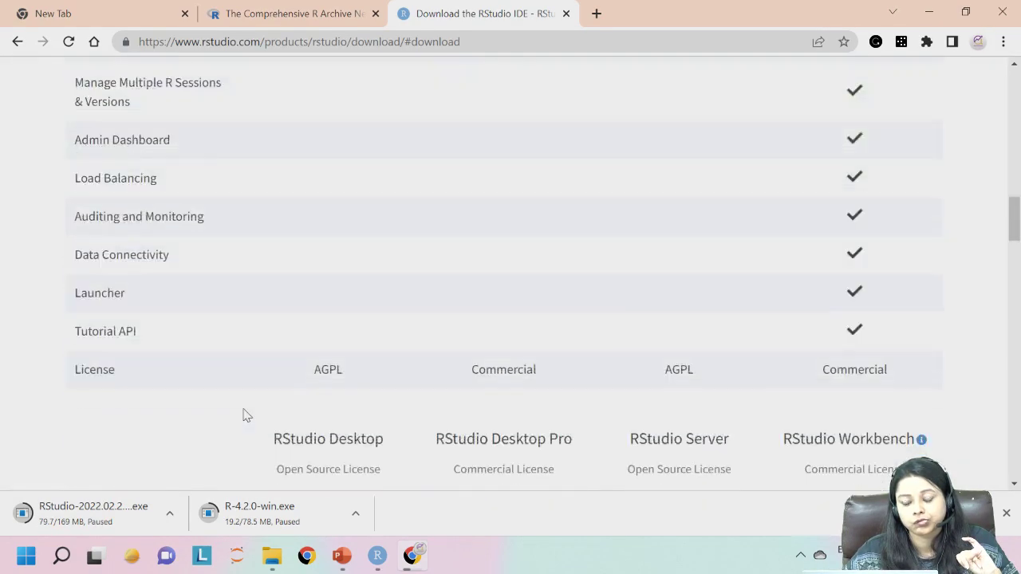
scroll(245, 415, "down", 15)
scroll(245, 415, "up", 2)
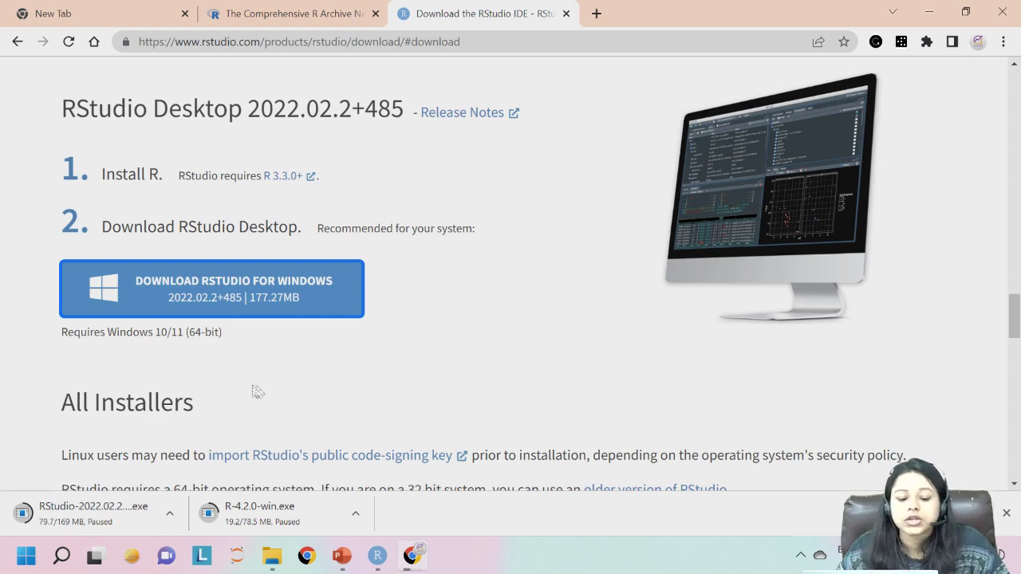
Switch to the PENDRIVE folder in File Explorer
left_click(272, 558)
left_click(231, 453)
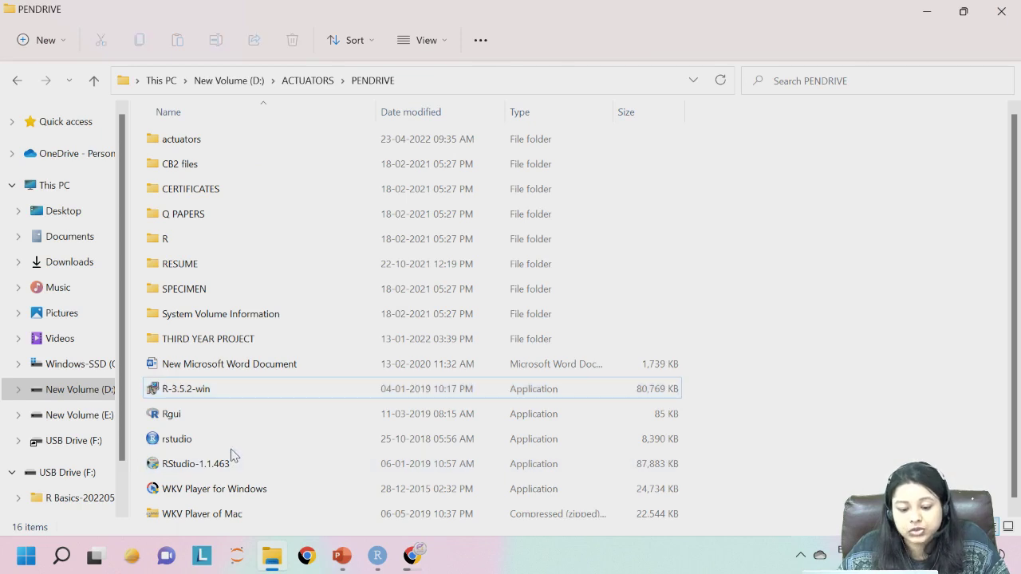
Try to run the rstudio application from the PENDRIVE folder and dismiss its system error messages
left_click(231, 450)
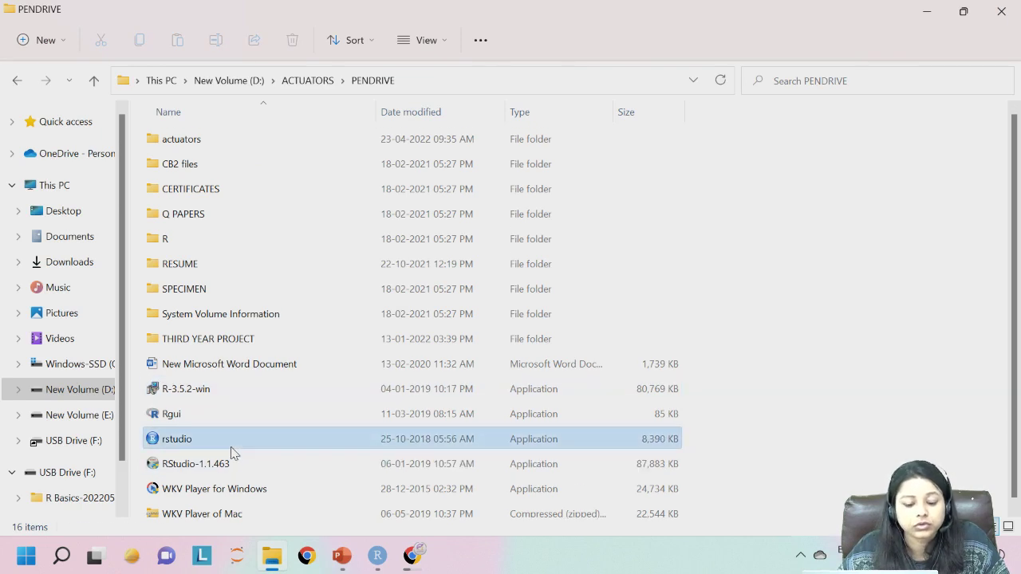
scroll(232, 455, "down", 1)
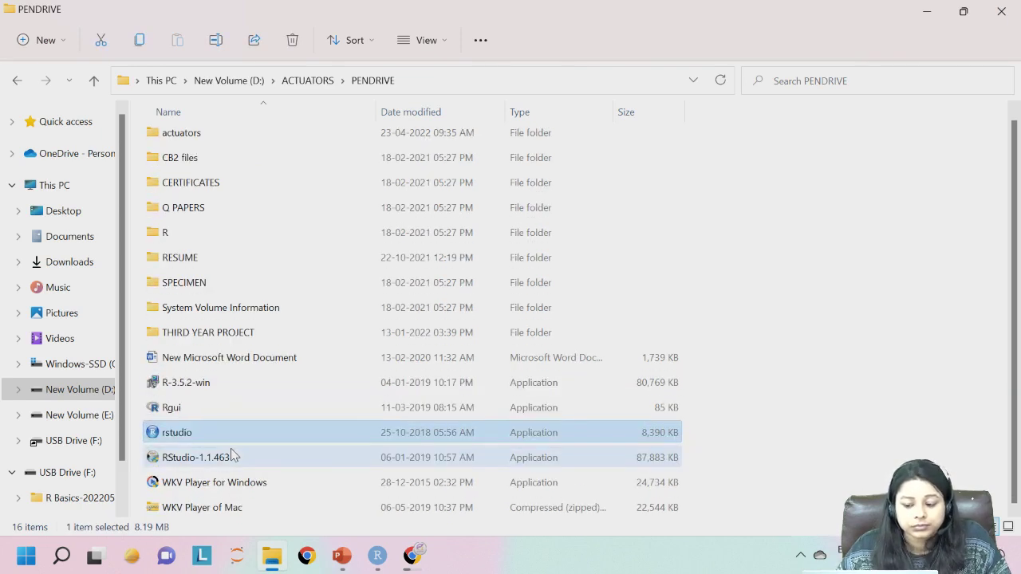
scroll(232, 454, "up", 1)
double_click(231, 450)
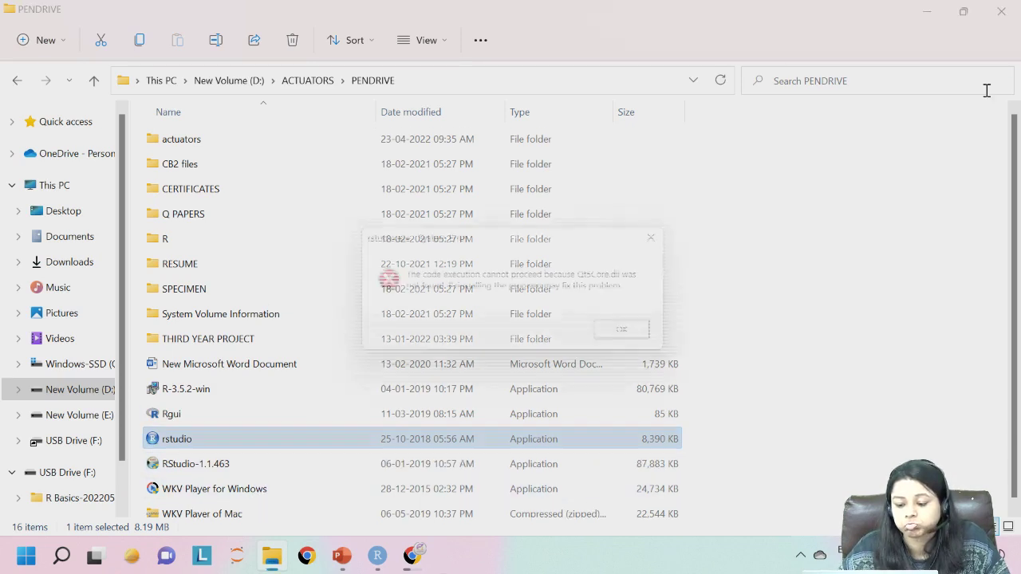
left_click(663, 237)
left_click(661, 239)
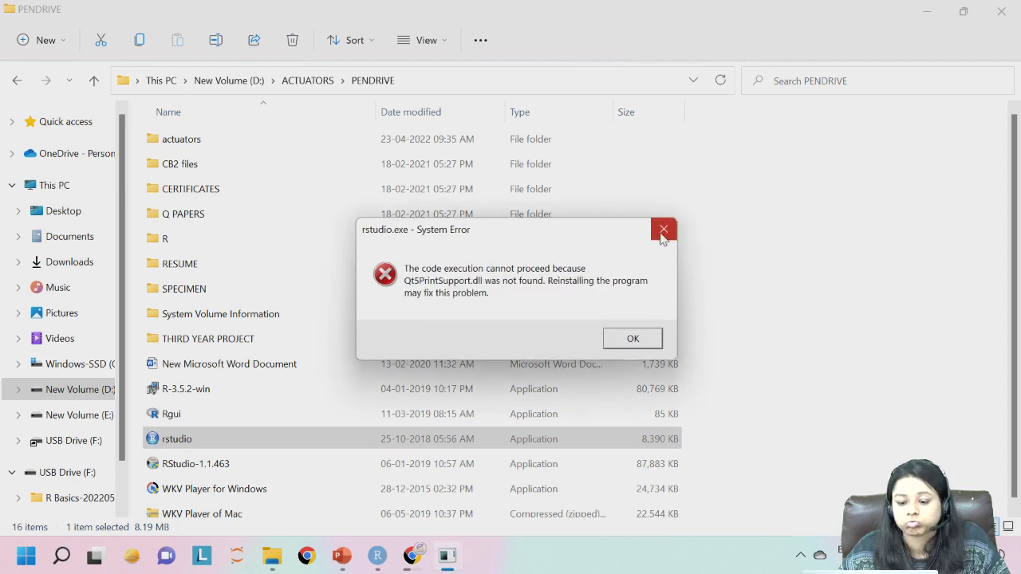
left_click(663, 237)
left_click(661, 237)
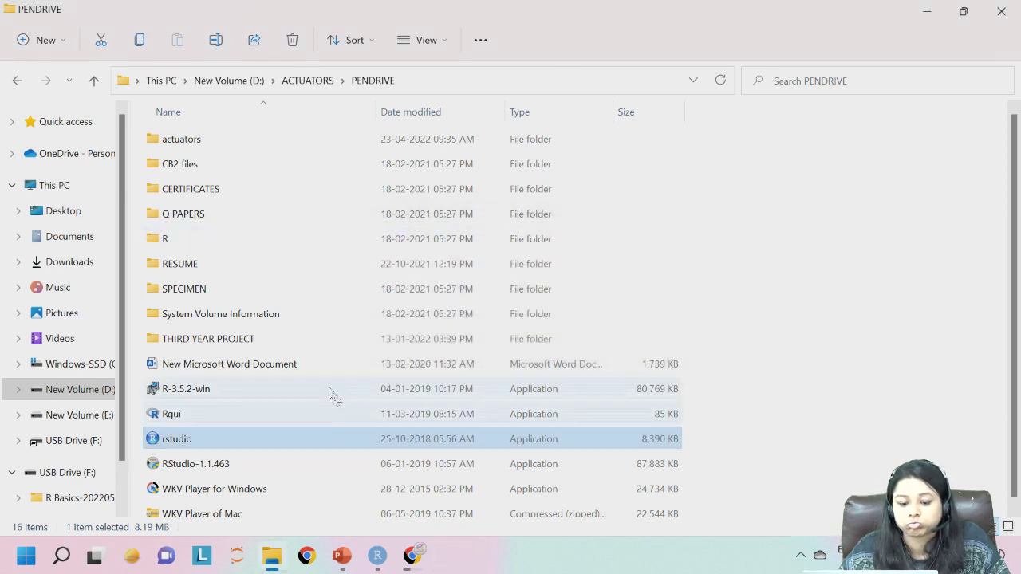
Try to launch the RStudio-1.1.463 installer from the PENDRIVE folder and allow it to make changes to the device
scroll(205, 453, "down", 1)
left_click(225, 460)
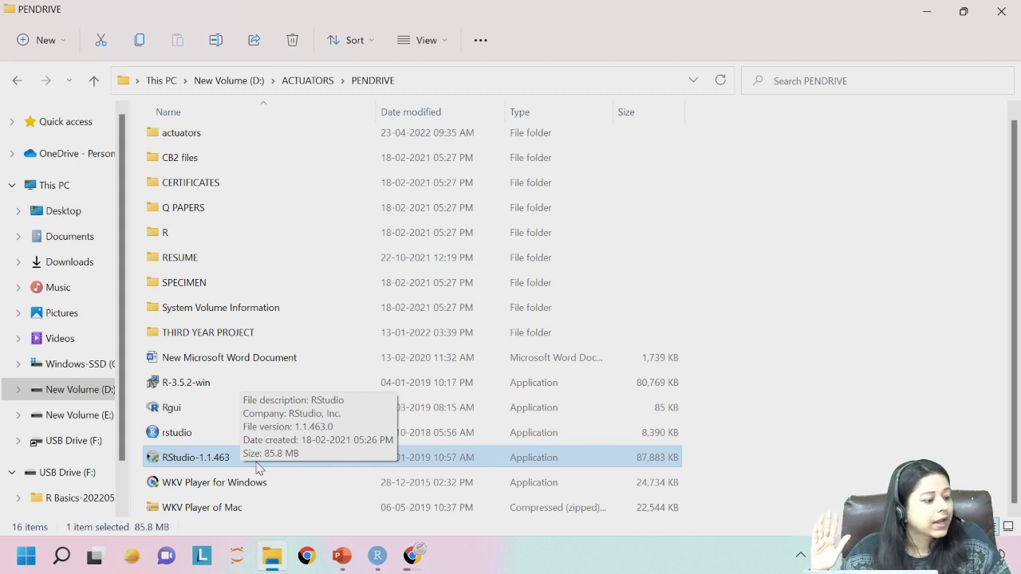
double_click(228, 459)
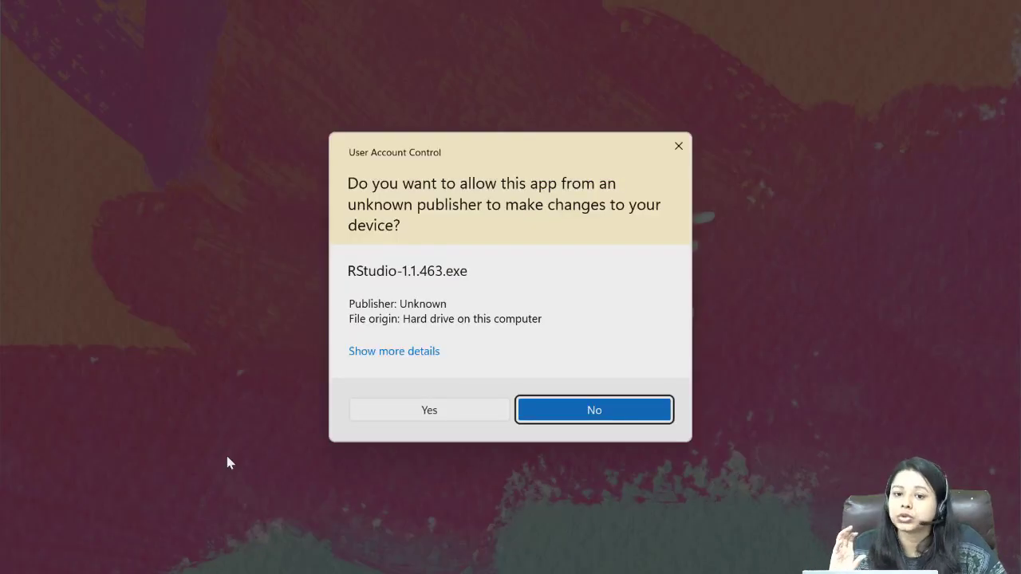
left_click(405, 412)
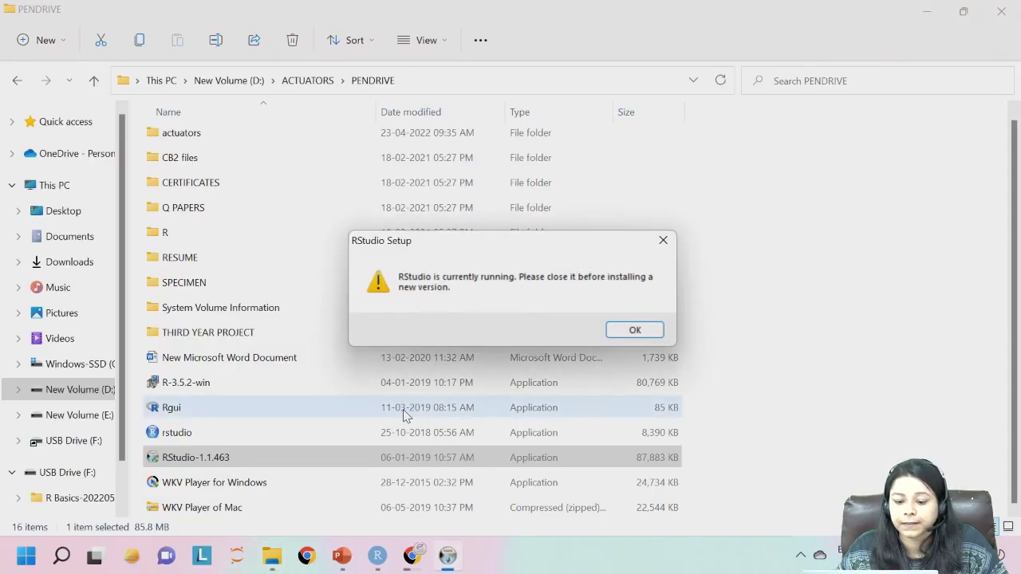
Close the running RStudio, saving its workspace image, and dismiss the RStudio Setup warning
left_click(373, 555)
left_click(1001, 9)
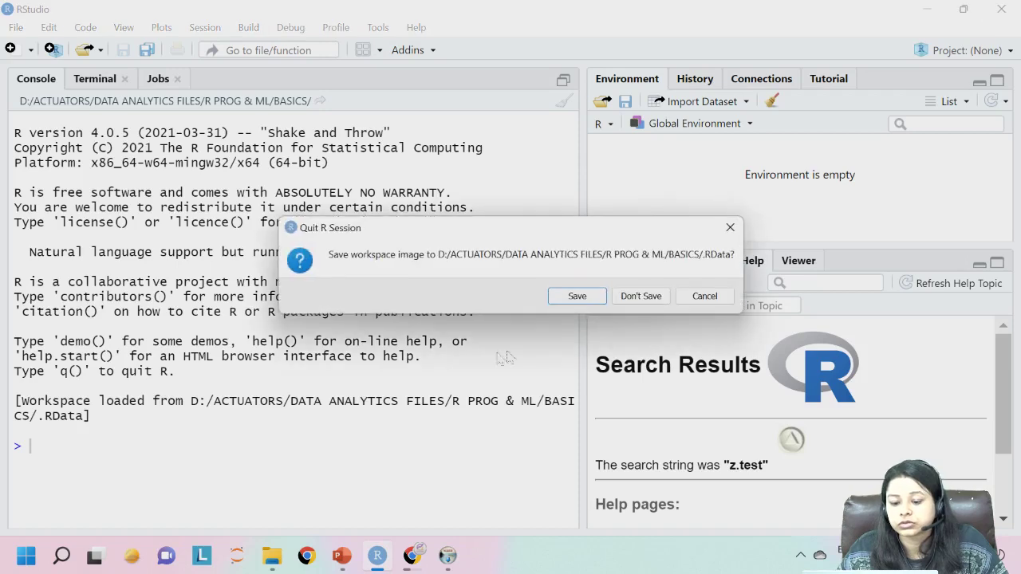
left_click(586, 298)
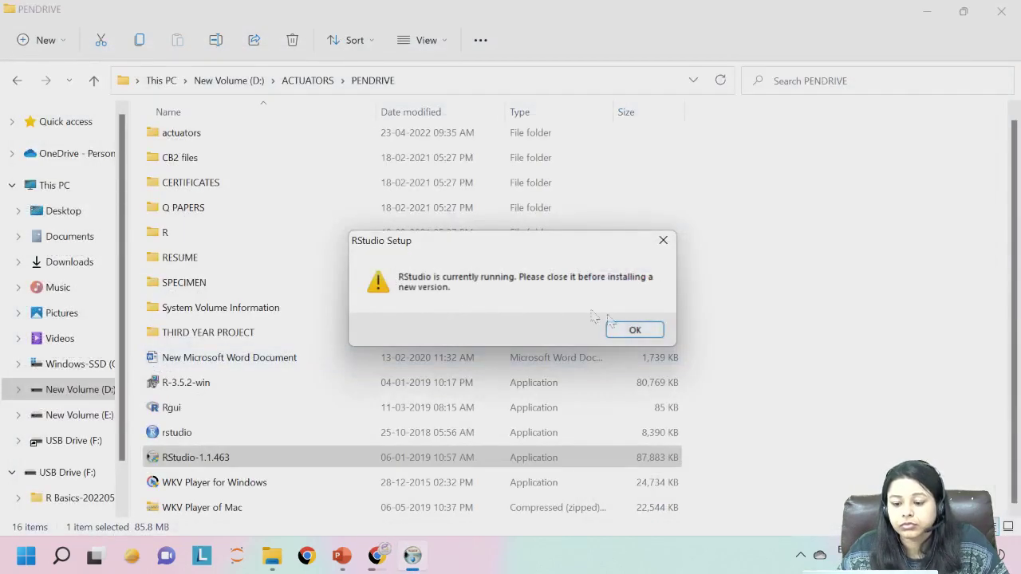
left_click(633, 329)
Run the RStudio-1.1.463 installer with permission to make changes and install RStudio in C:\Program Files\RStudio with the RStudio Start menu folder
double_click(339, 459)
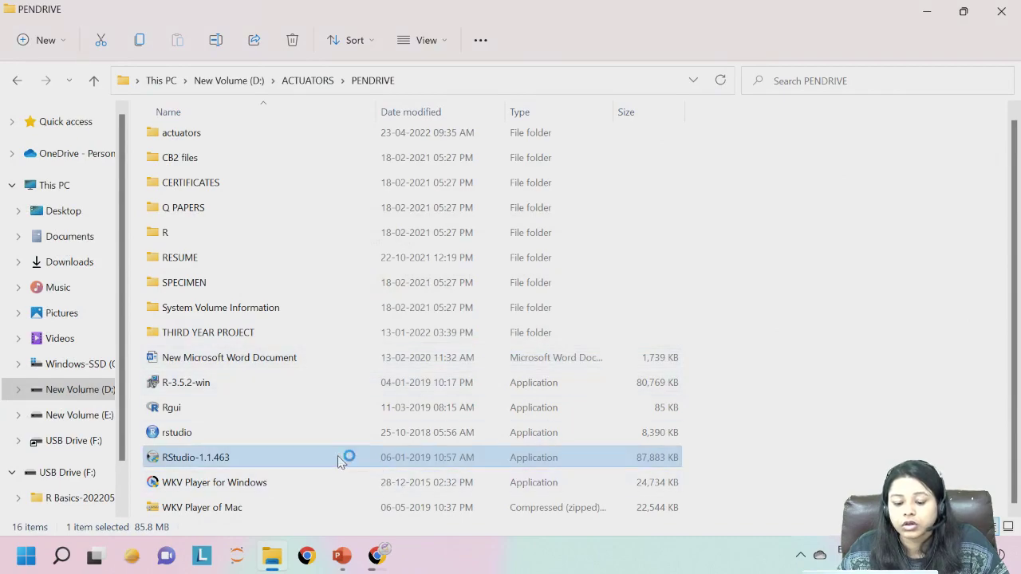
left_click(454, 414)
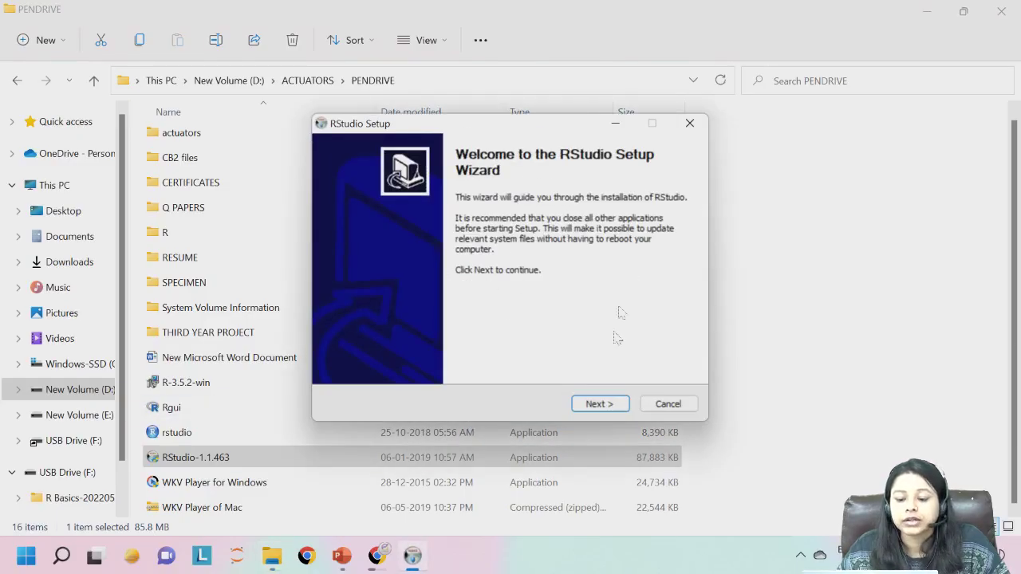
left_click(599, 405)
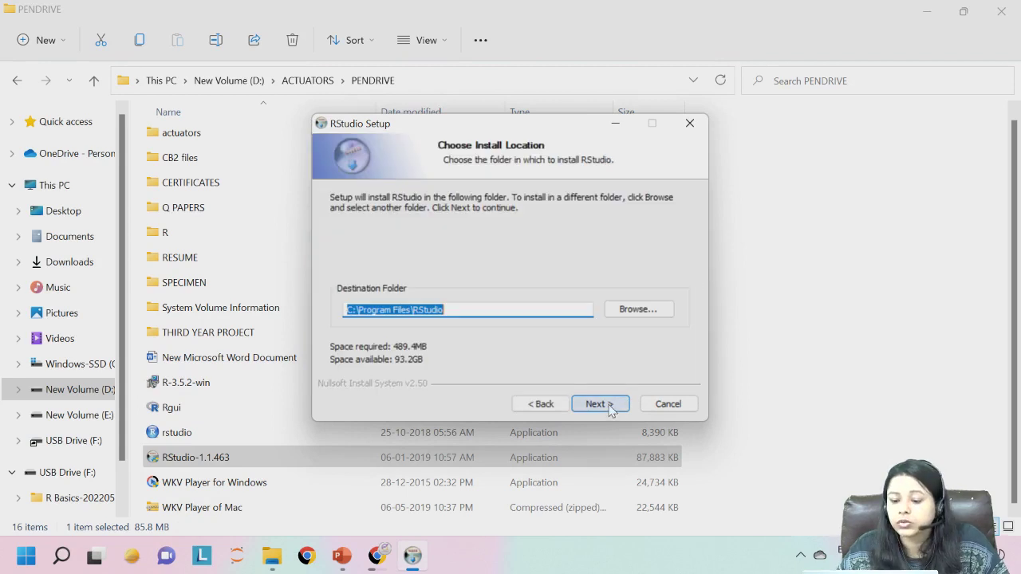
left_click(609, 407)
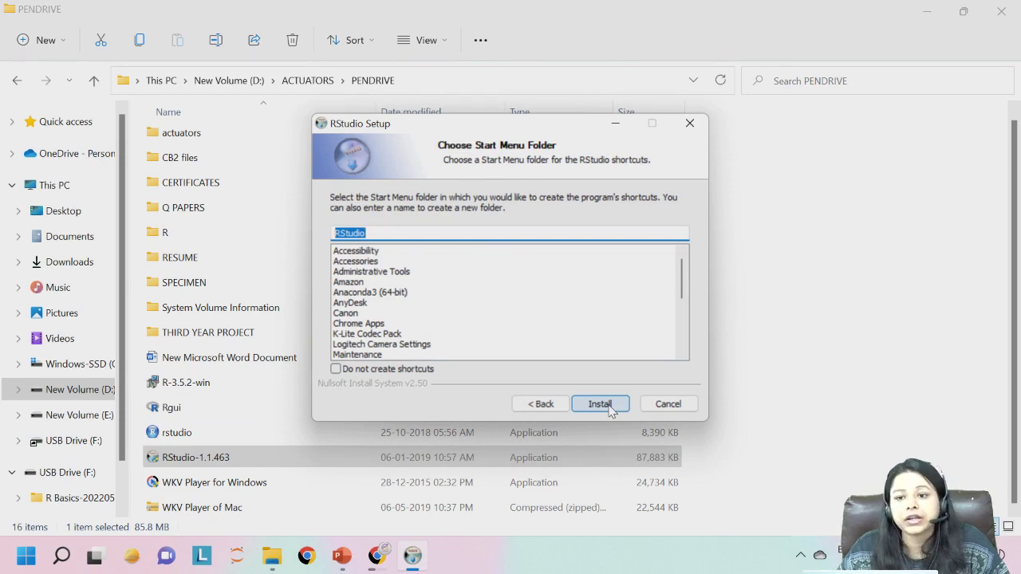
left_click(609, 405)
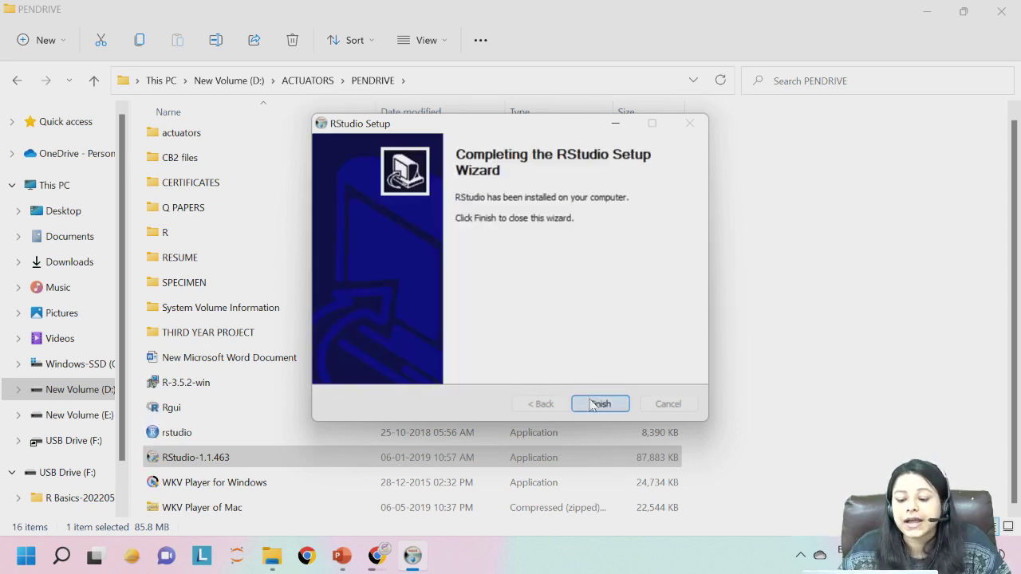
left_click(594, 405)
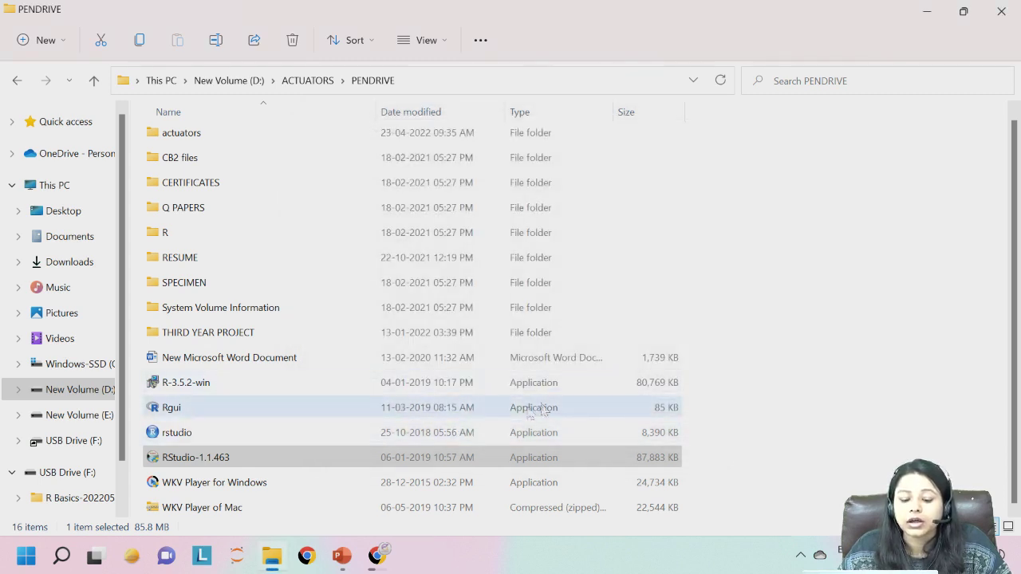
Close the PENDRIVE folder window and start the installed RStudio app by searching Windows for "rs"
left_click(263, 459)
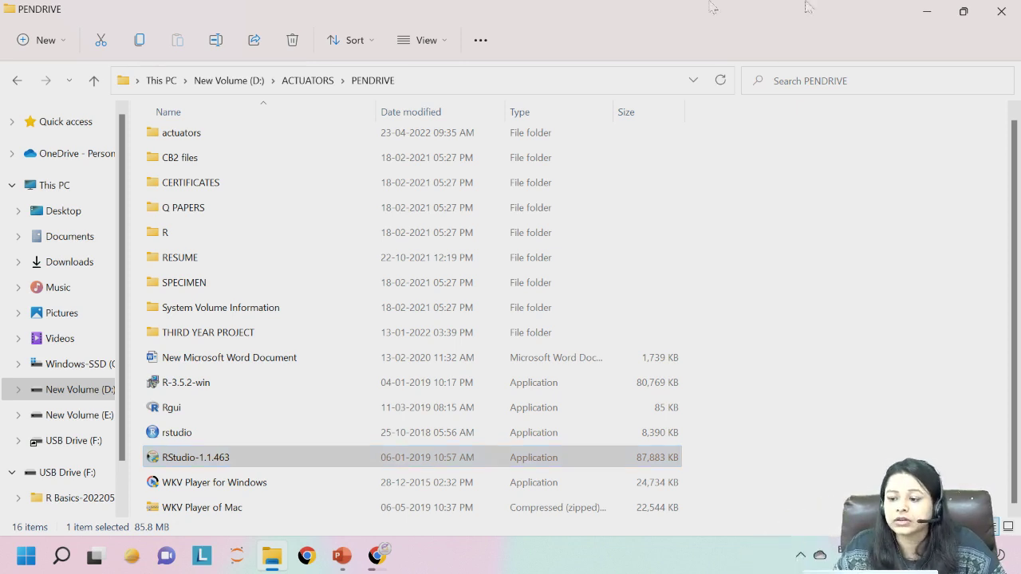
left_click(1001, 11)
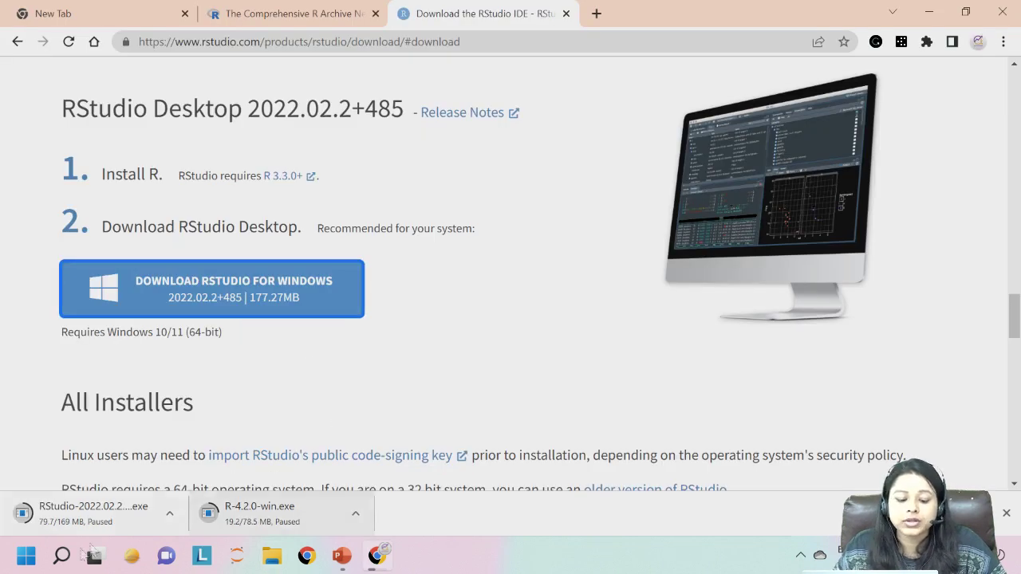
left_click(62, 556)
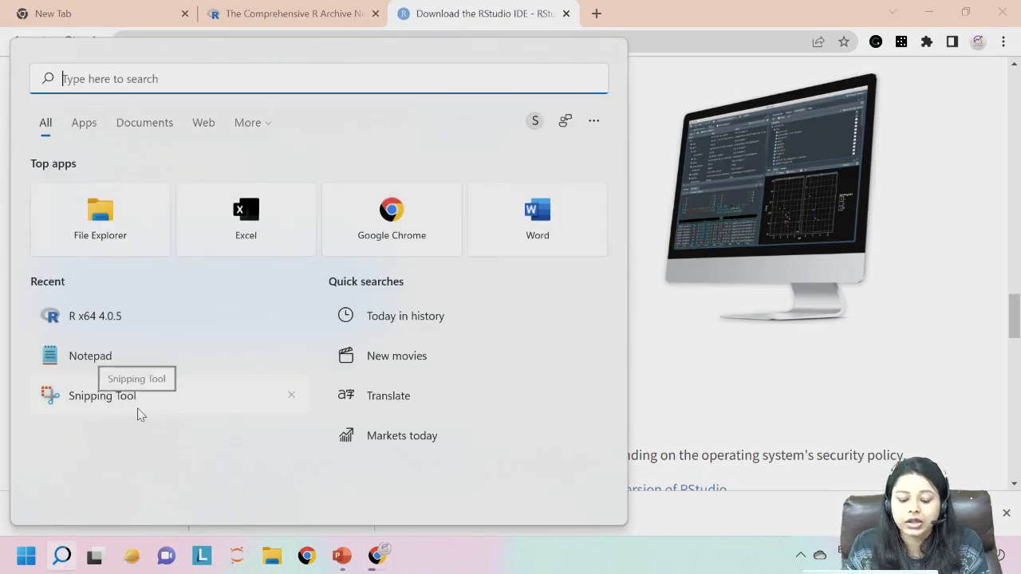
type("rs")
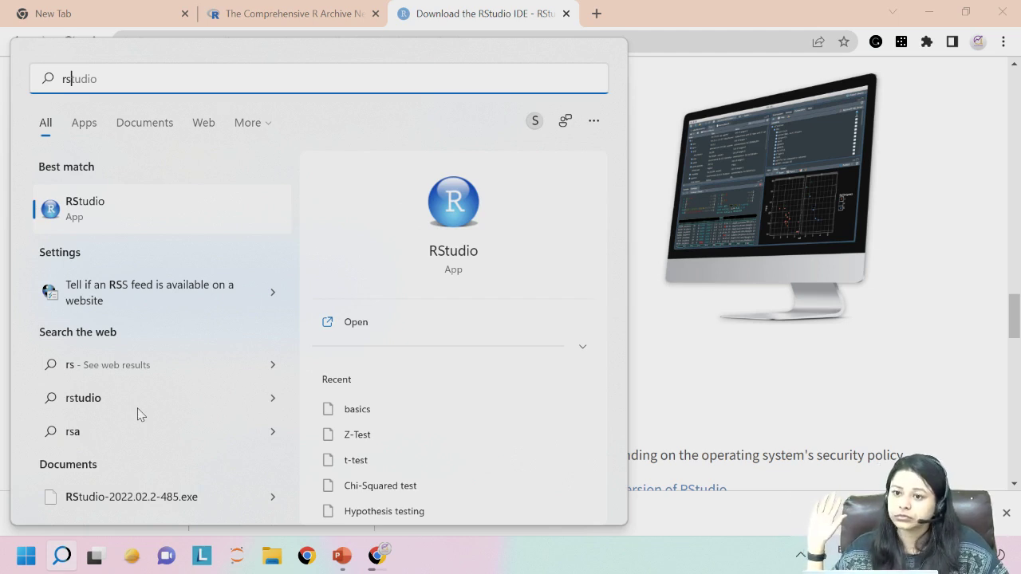
left_click(120, 228)
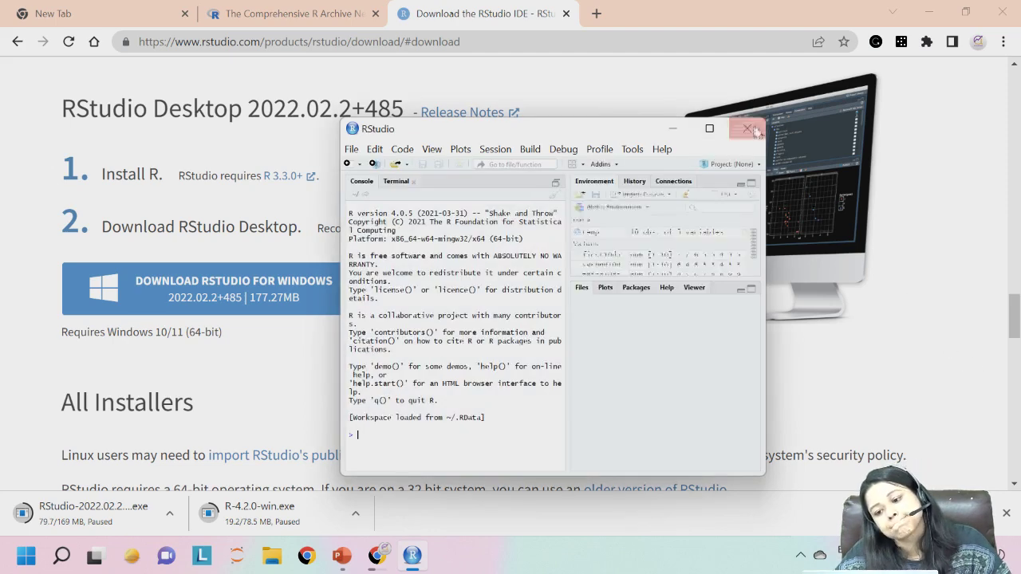
Maximize the RStudio window and remove all objects from the global environment, confirming the removal
left_click(709, 130)
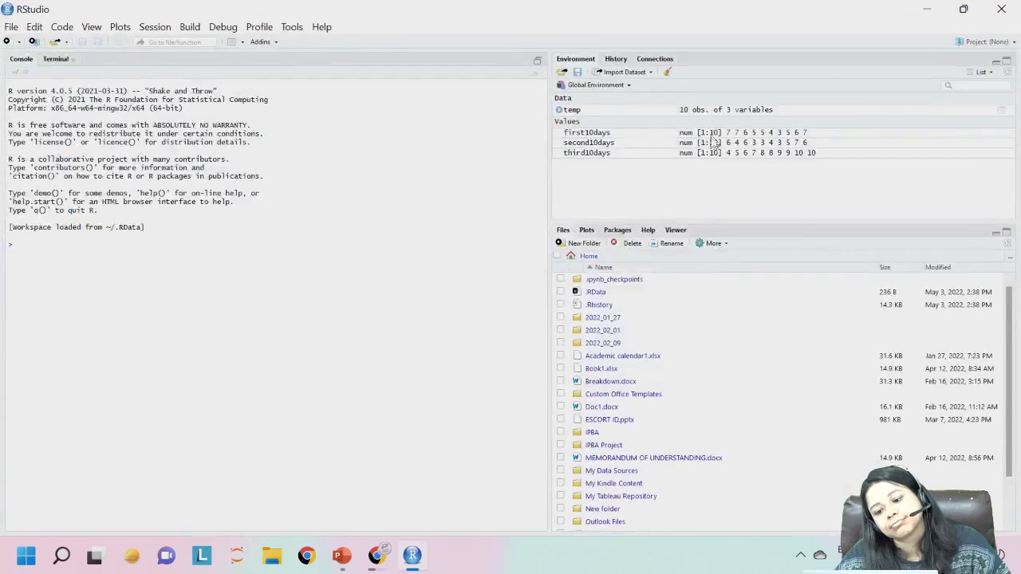
left_click(668, 74)
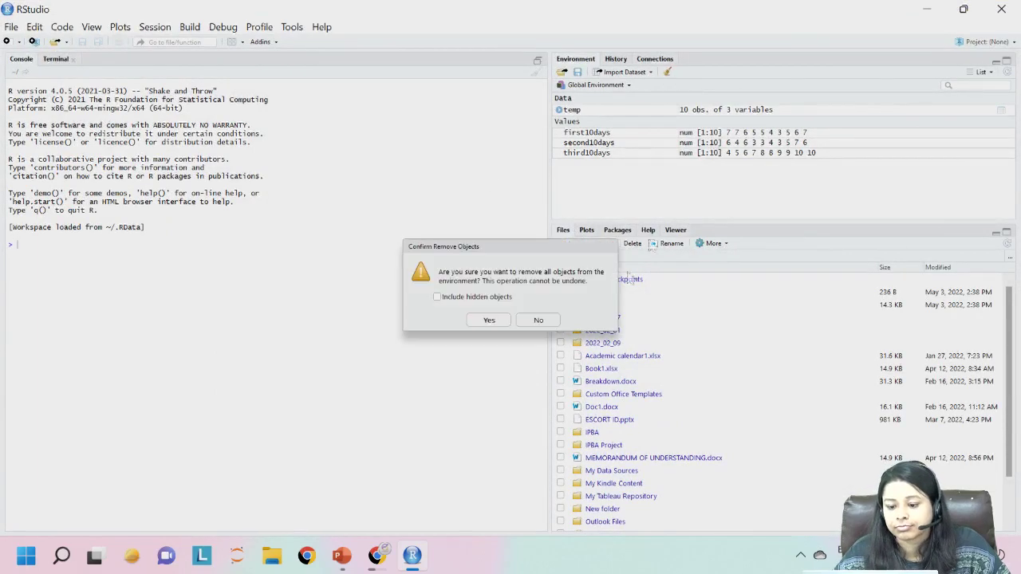
left_click(490, 320)
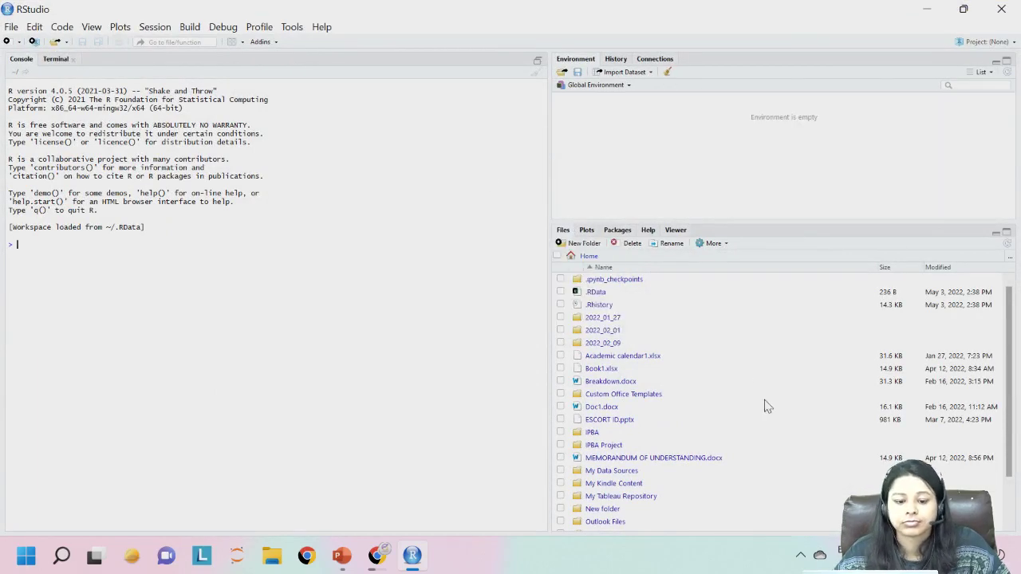
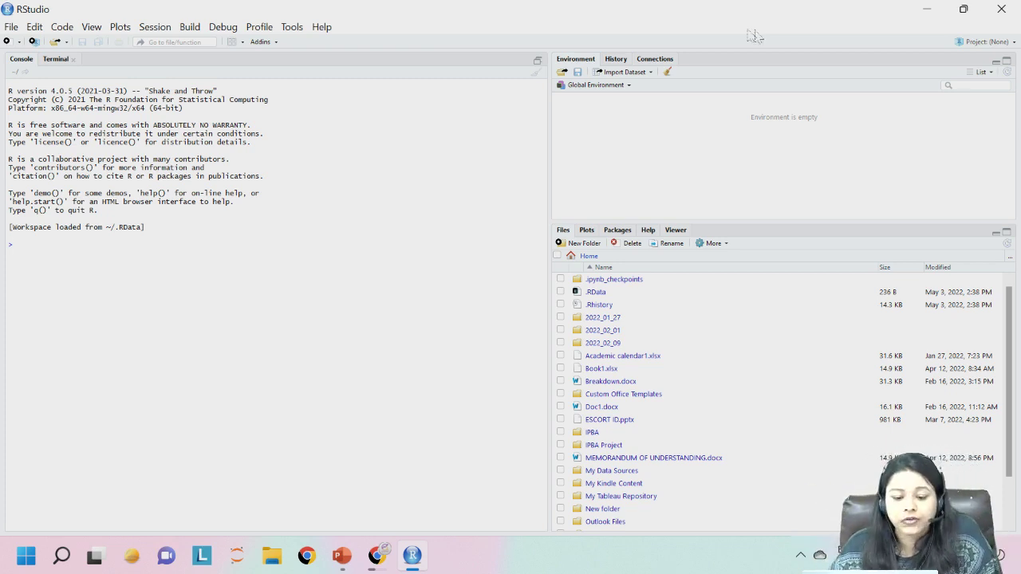
Apply an editor font size of 16 in the Appearance section of the global options
left_click(285, 31)
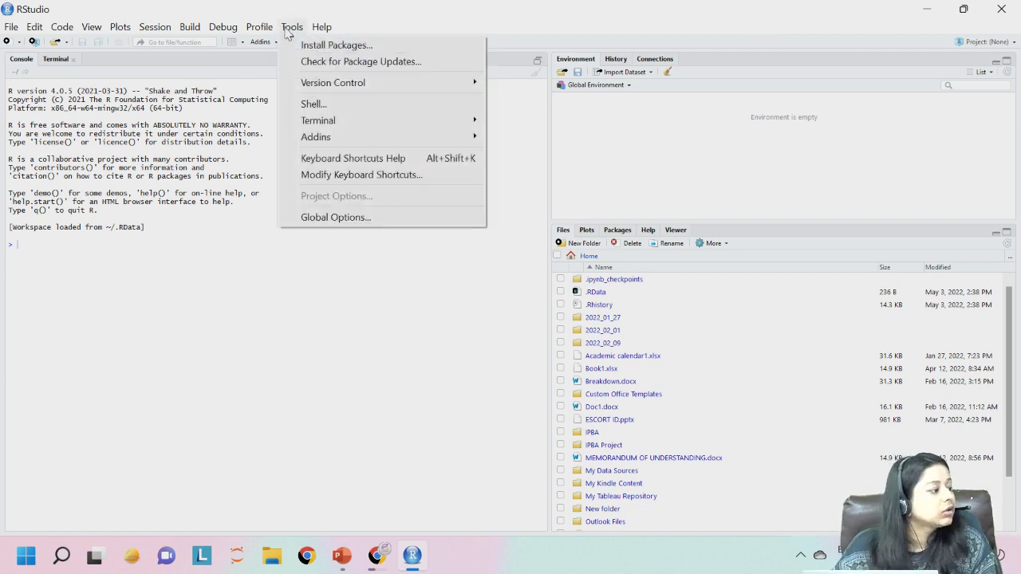
left_click(402, 223)
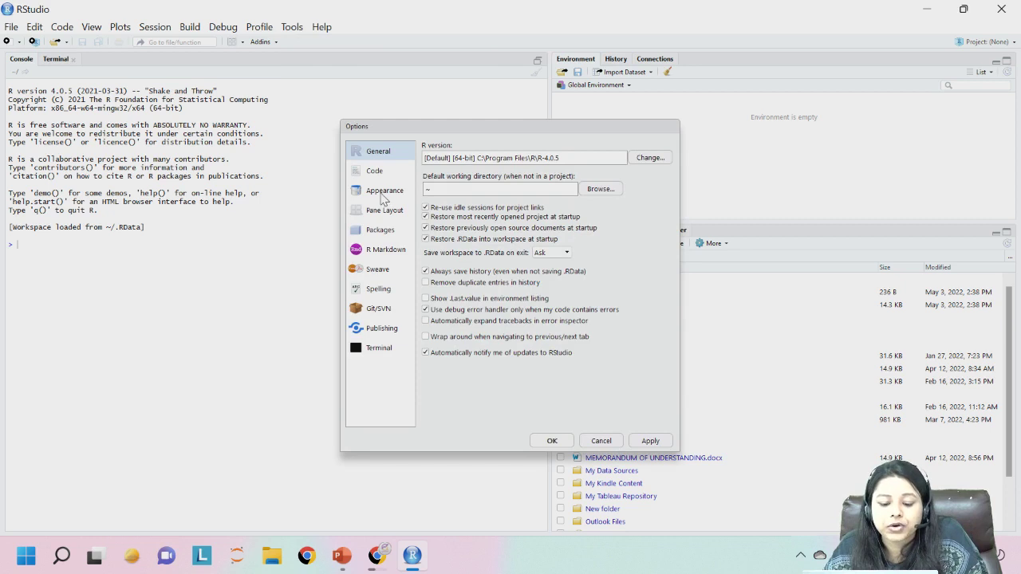
left_click(382, 195)
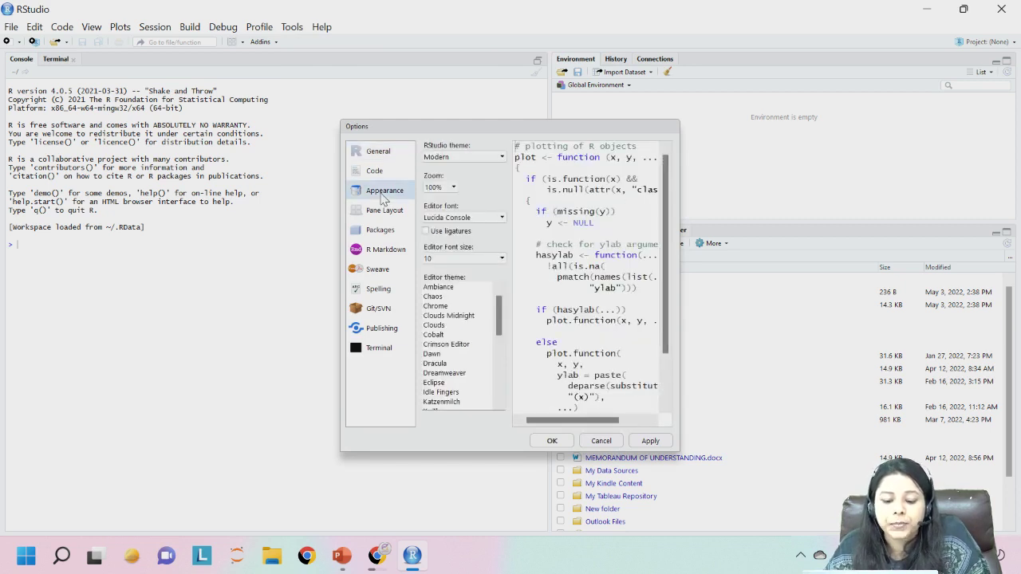
left_click(464, 258)
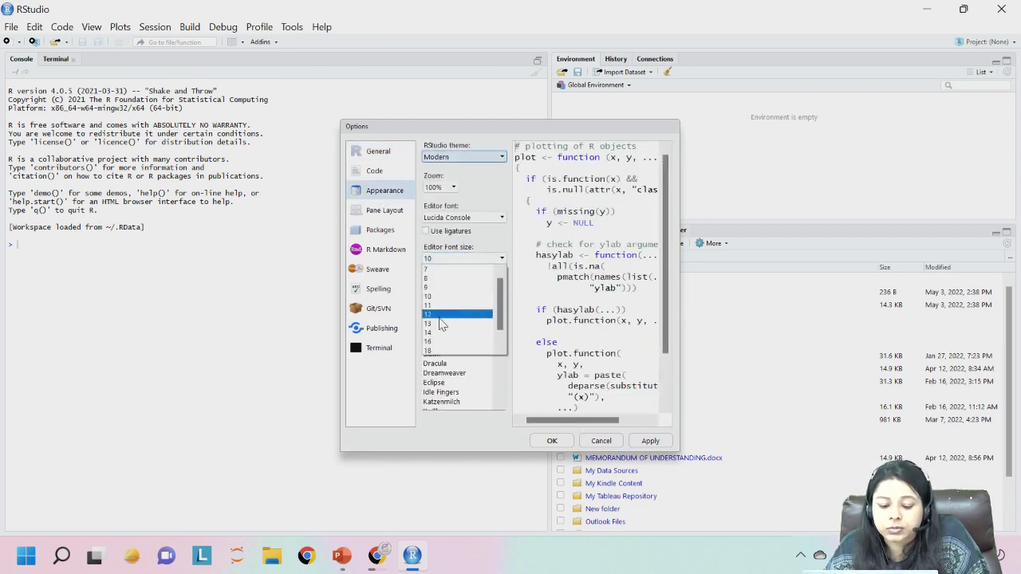
left_click(438, 341)
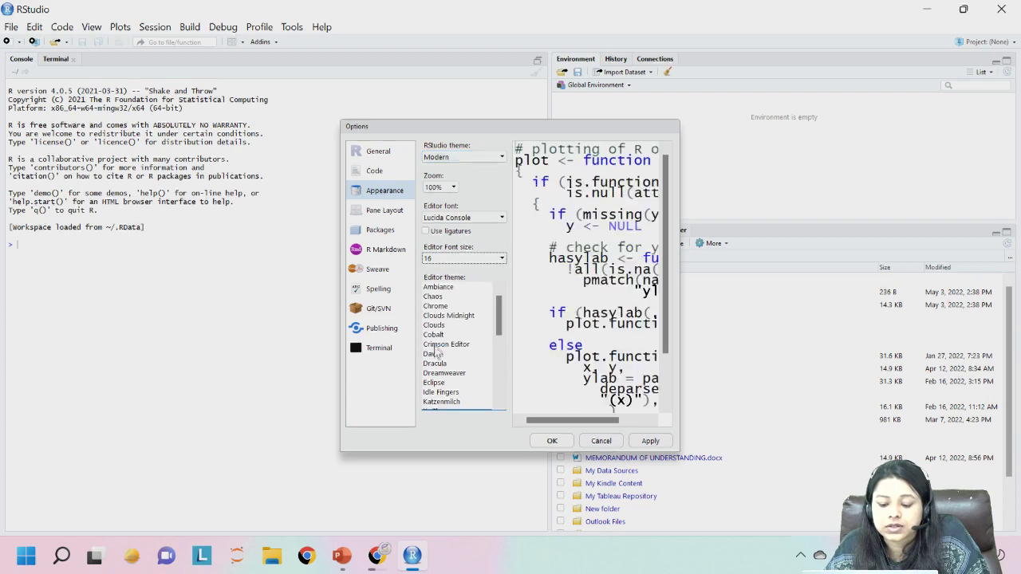
left_click(648, 444)
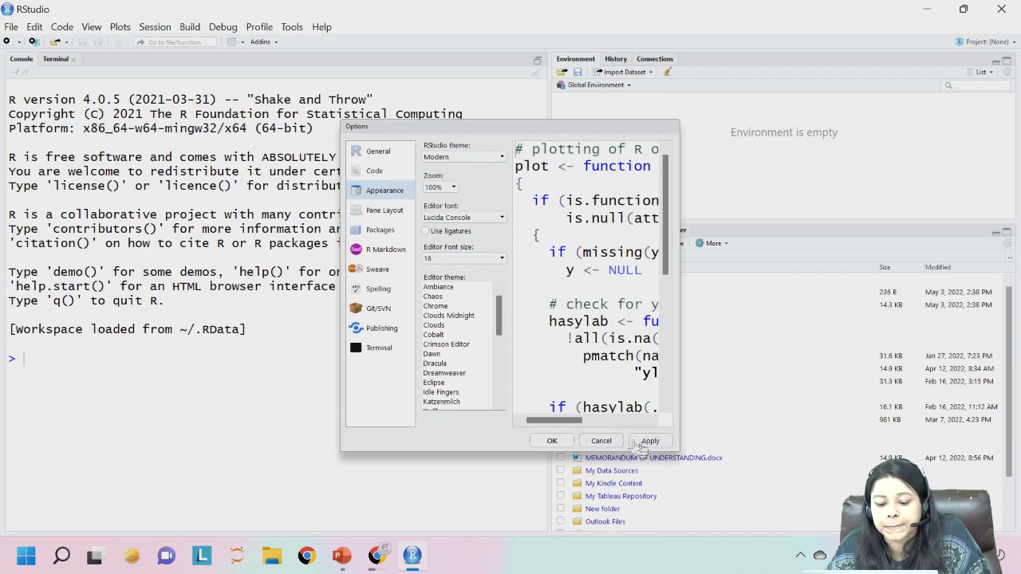
Increase the editor font size to 18, apply it and close the options
left_click(466, 259)
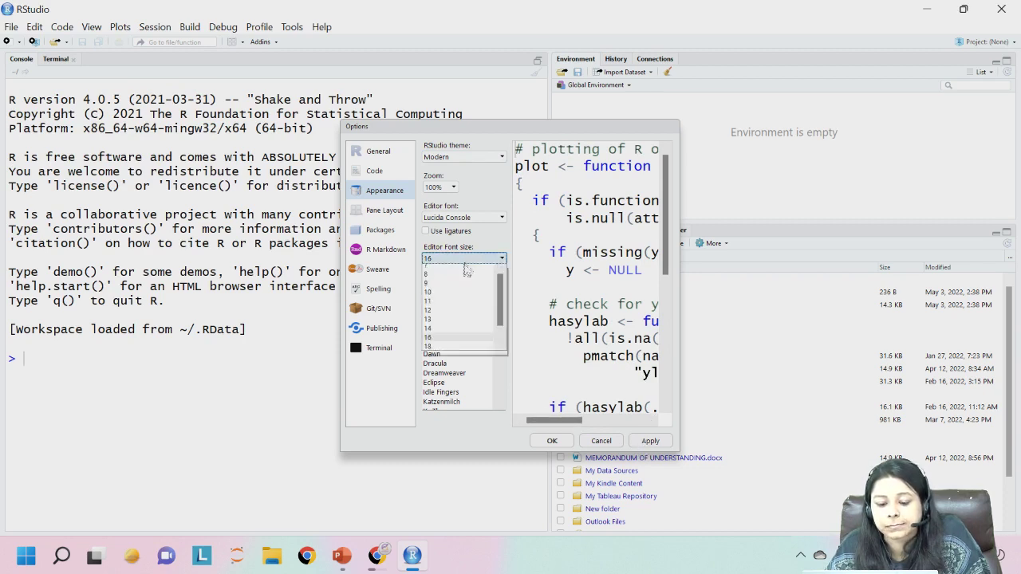
left_click(445, 351)
left_click(650, 441)
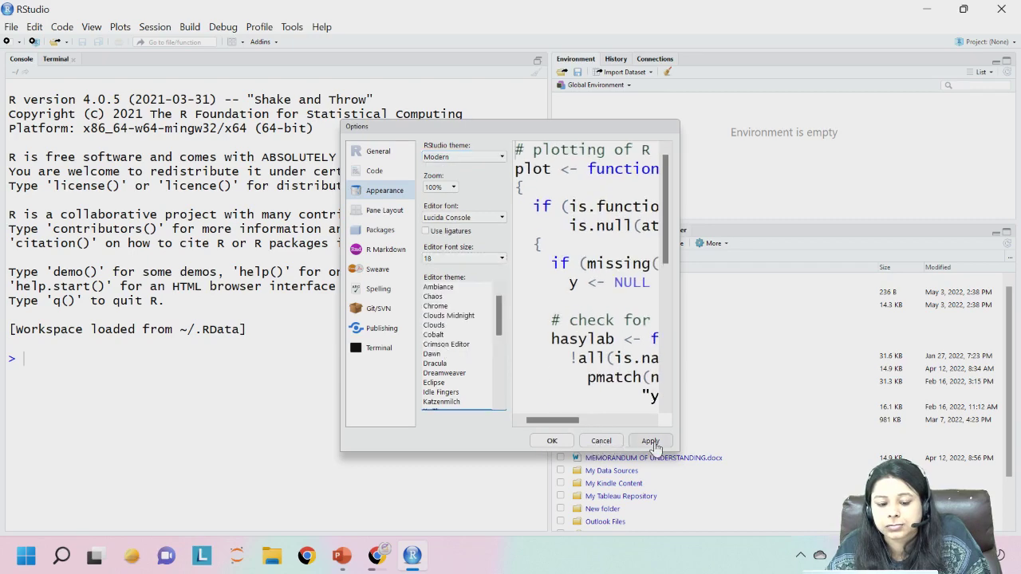
left_click(552, 441)
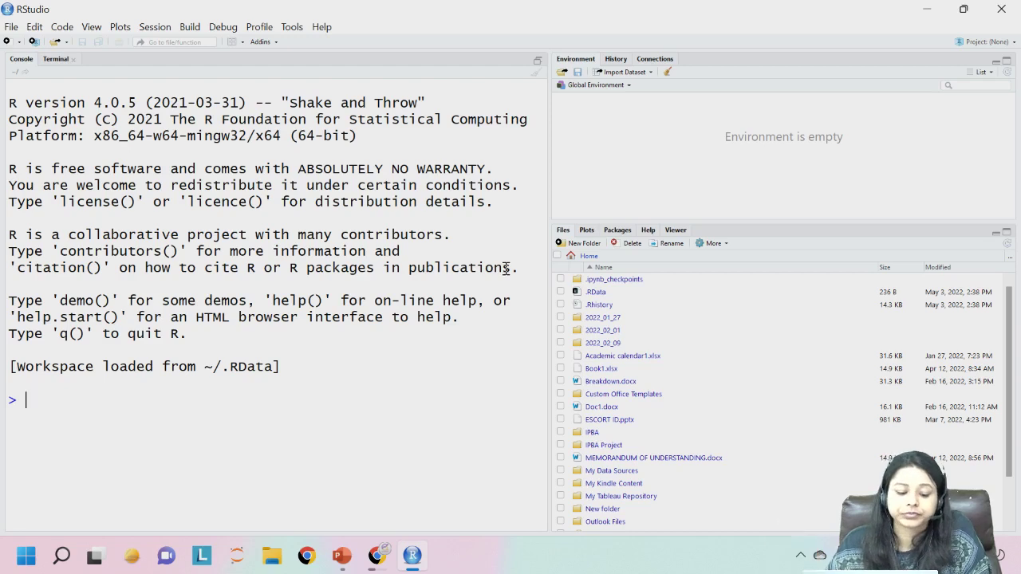
Calculate 3+8 in the console
type("3+8")
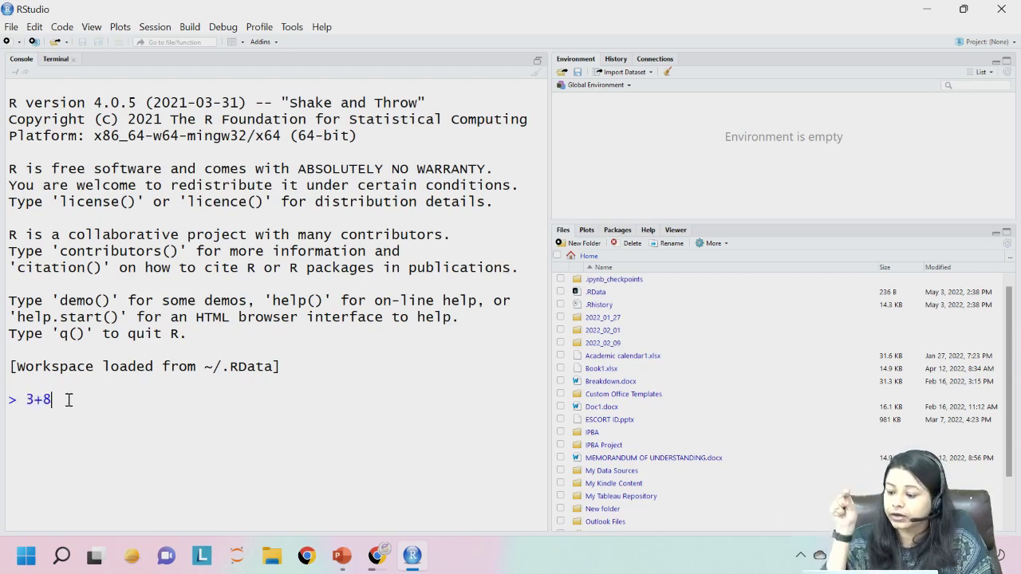
key("Return")
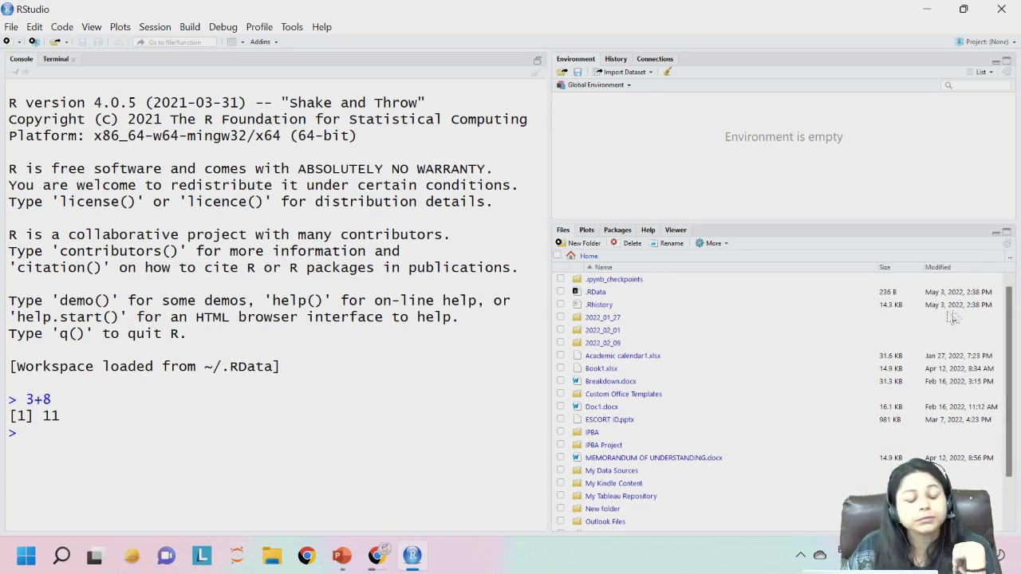
Look through the Plots, Packages and Help panes, including the list of installed packages and the R help resources
left_click(588, 231)
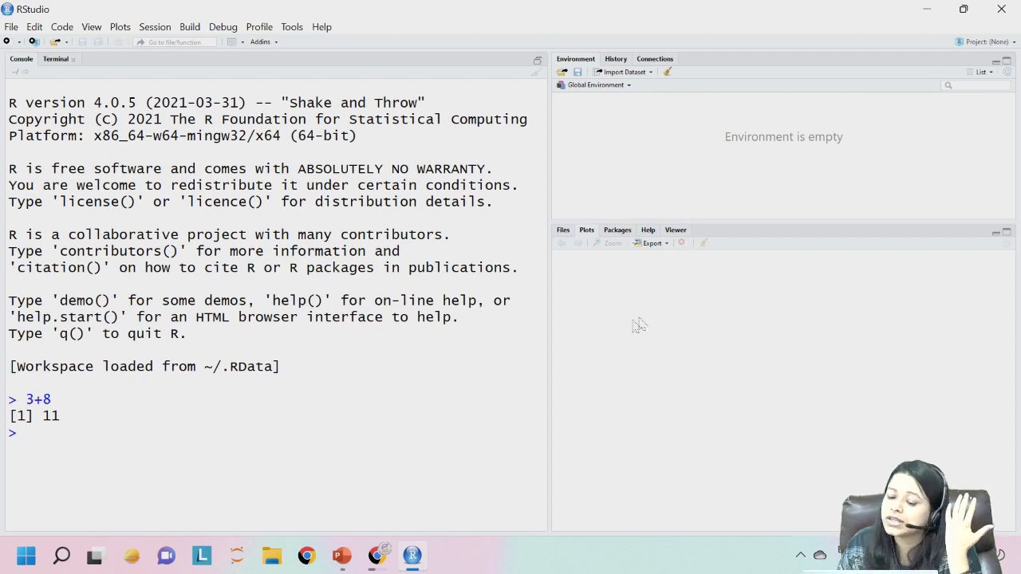
left_click(618, 230)
scroll(612, 363, "down", 15)
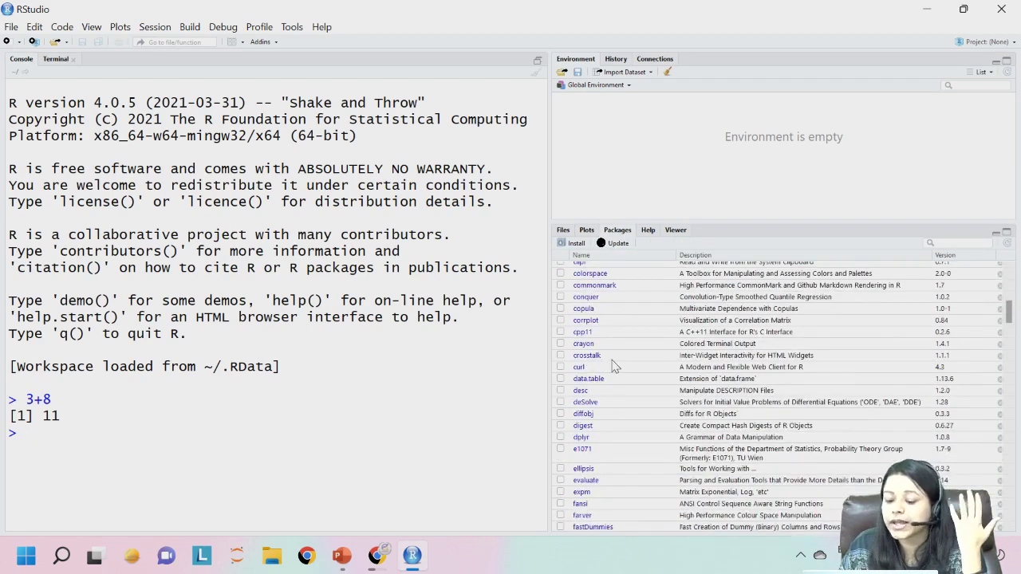
scroll(612, 364, "down", 5)
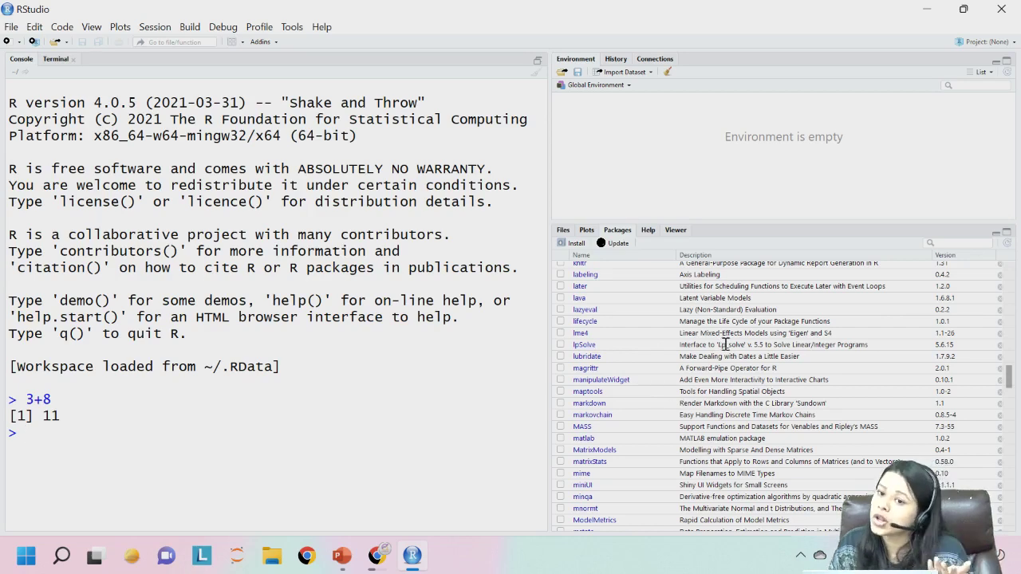
scroll(654, 367, "up", 3)
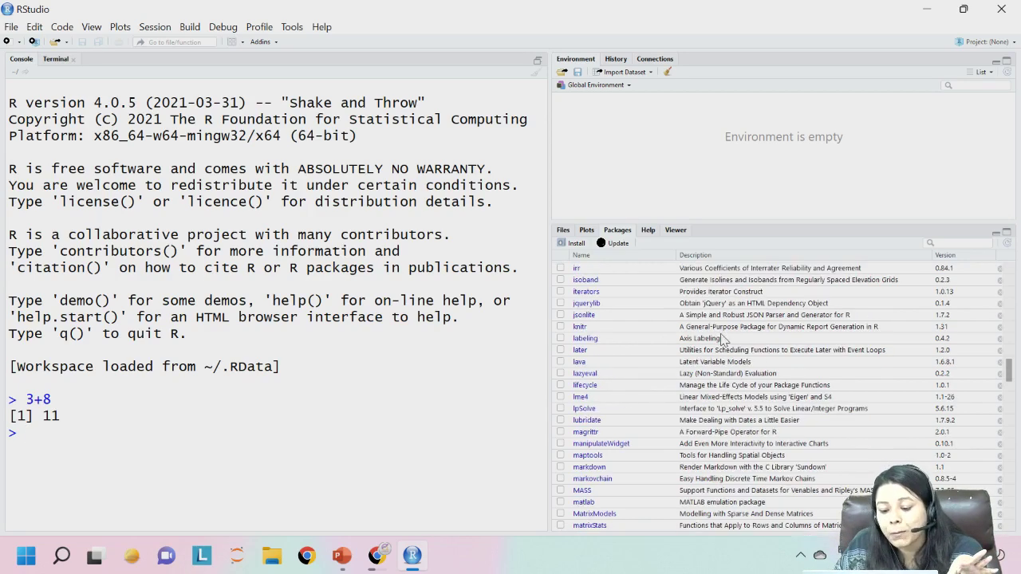
scroll(610, 365, "up", 2)
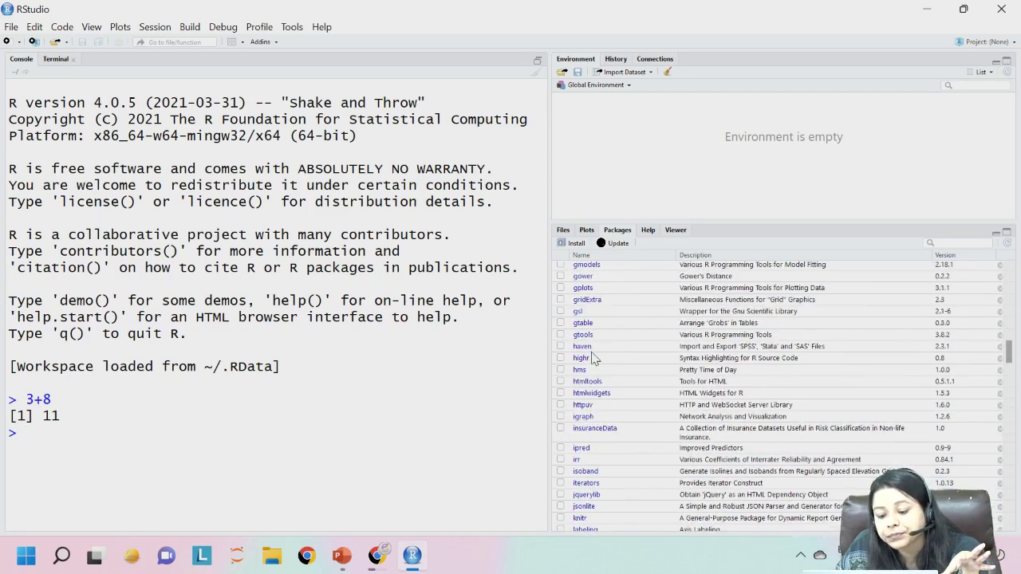
scroll(582, 343, "up", 2)
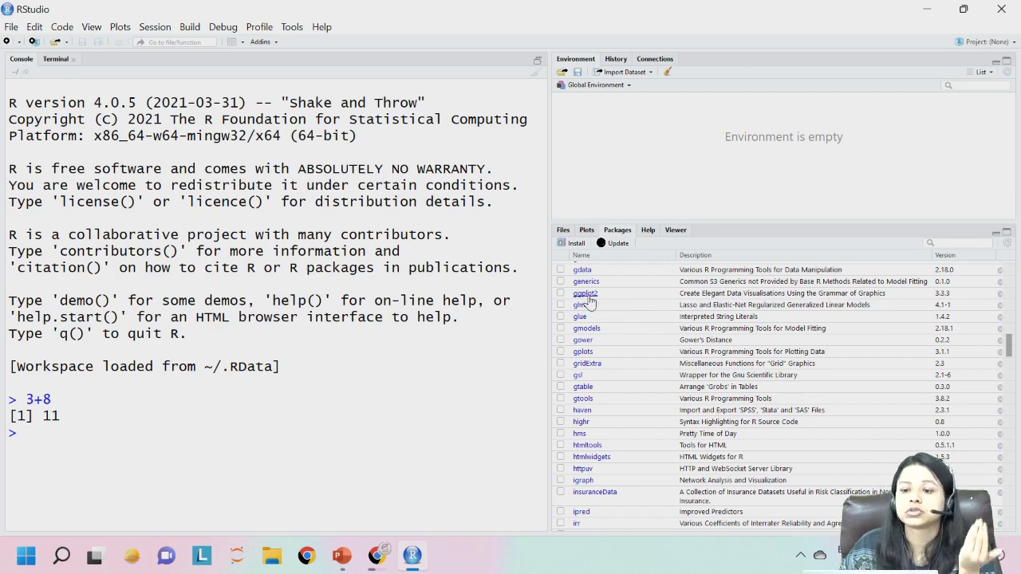
left_click(649, 231)
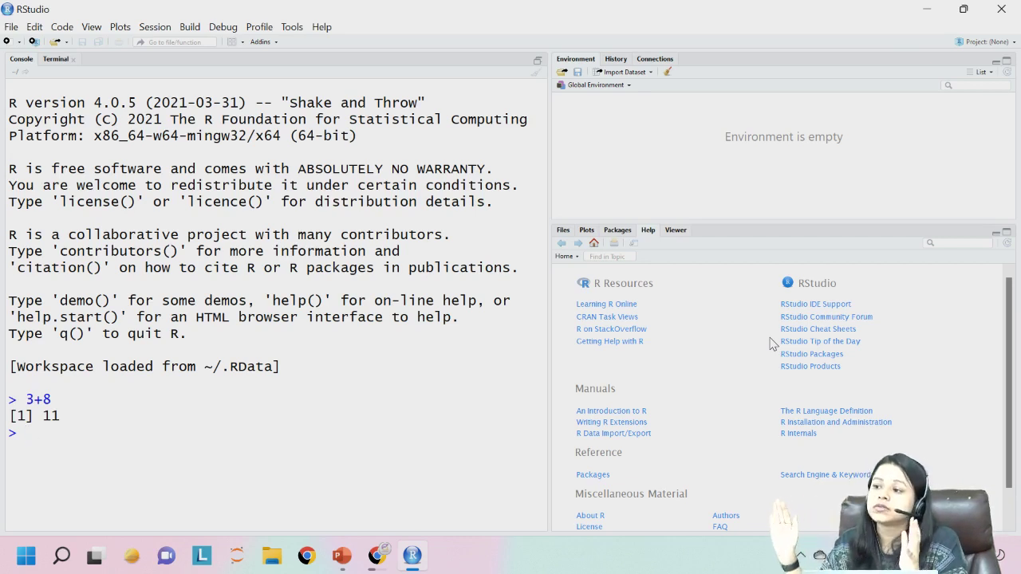
left_click(944, 246)
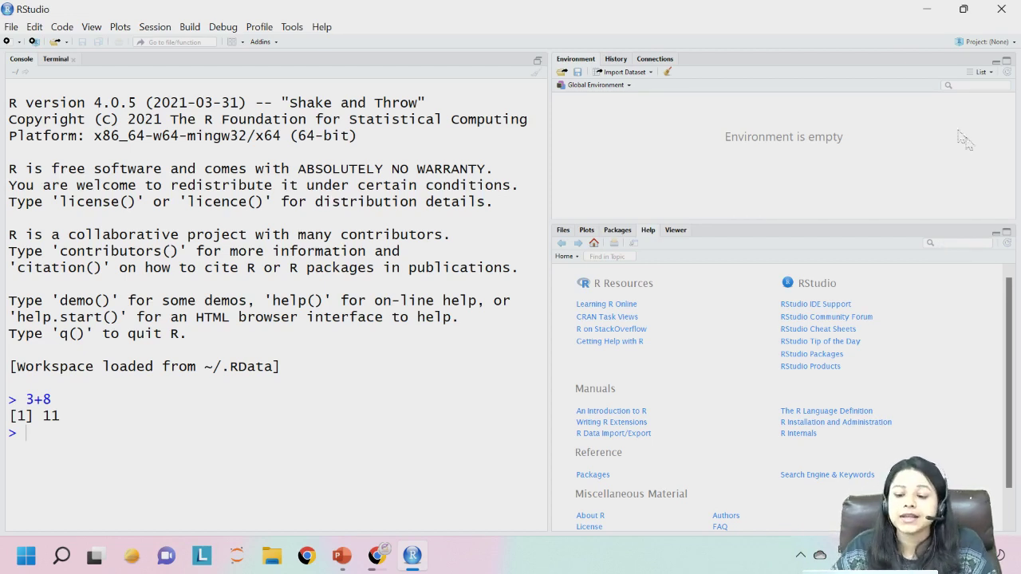
Review the previously executed commands in the History pane and return to the Environment pane
left_click(614, 59)
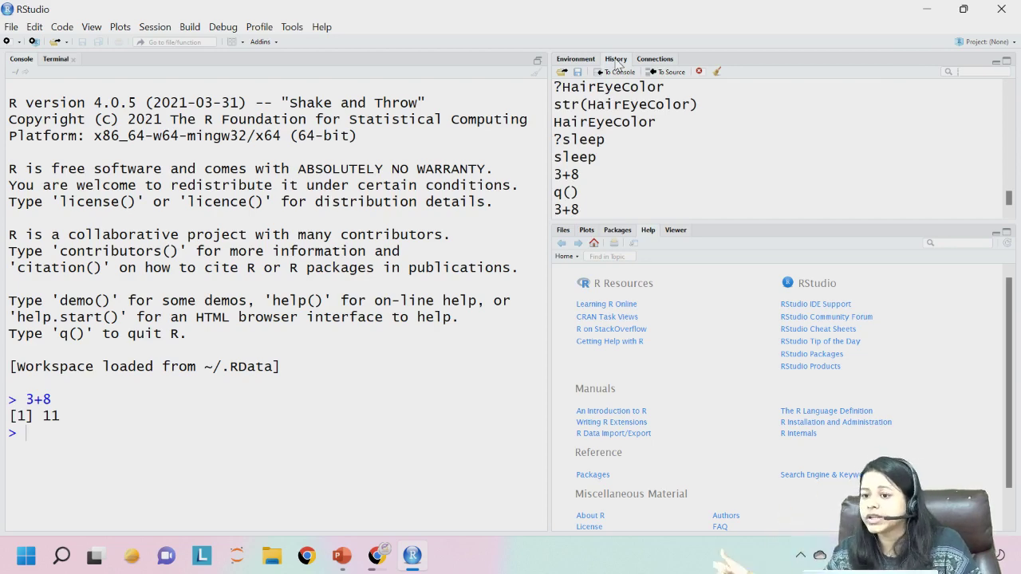
scroll(654, 132, "up", 5)
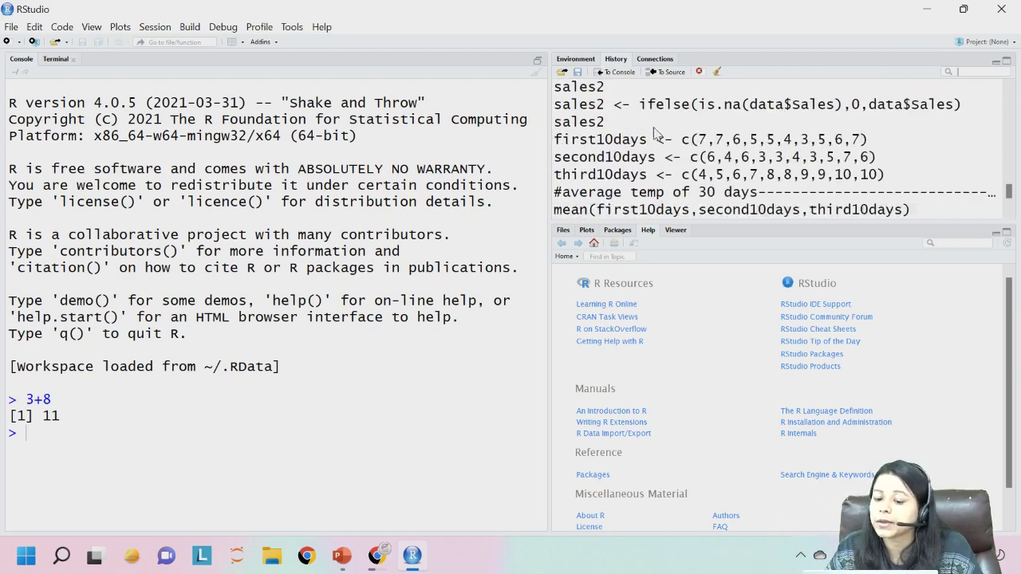
scroll(654, 132, "down", 1)
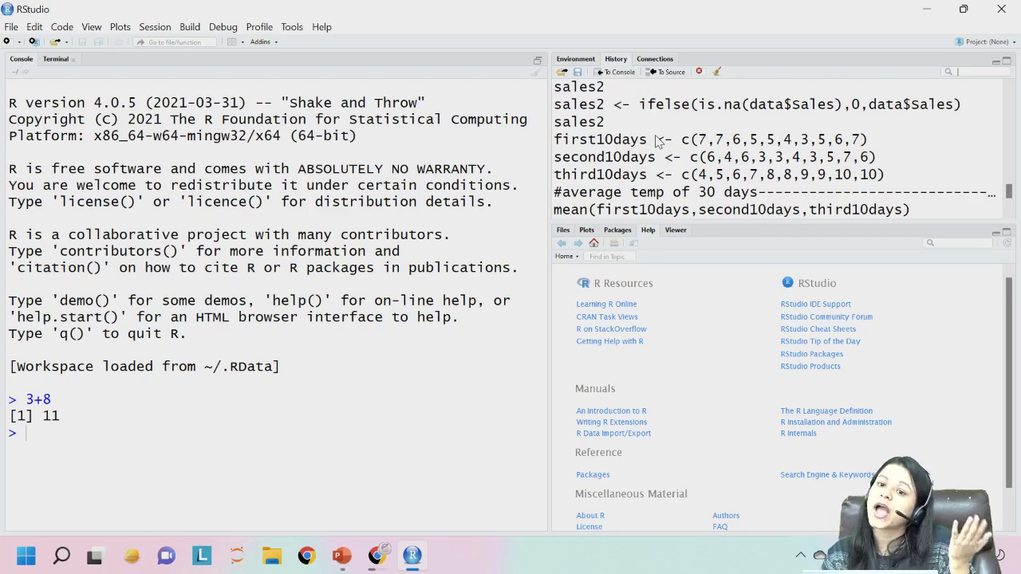
scroll(656, 140, "down", 6)
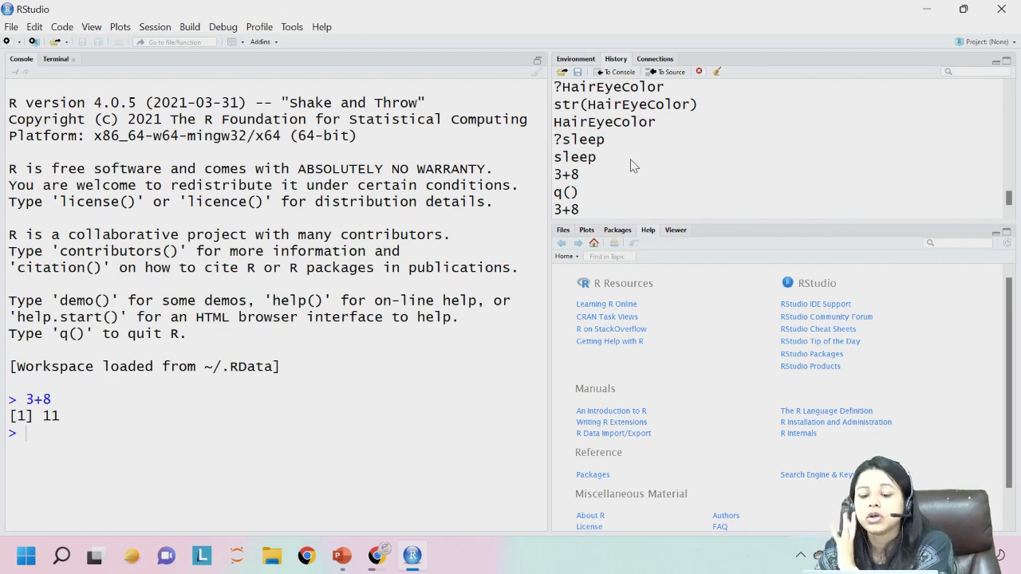
left_click(579, 60)
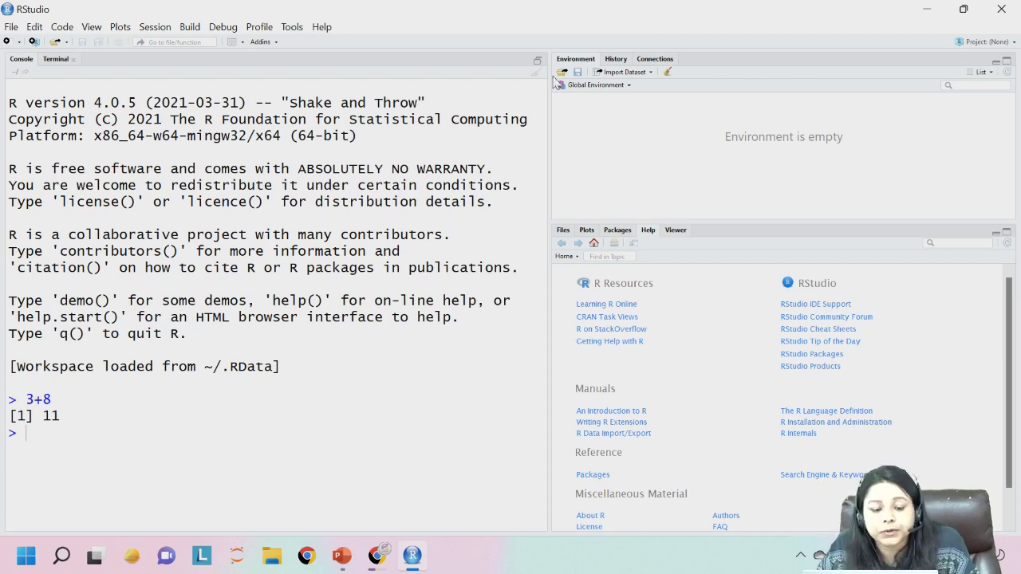
Create a new blank R script
left_click(15, 42)
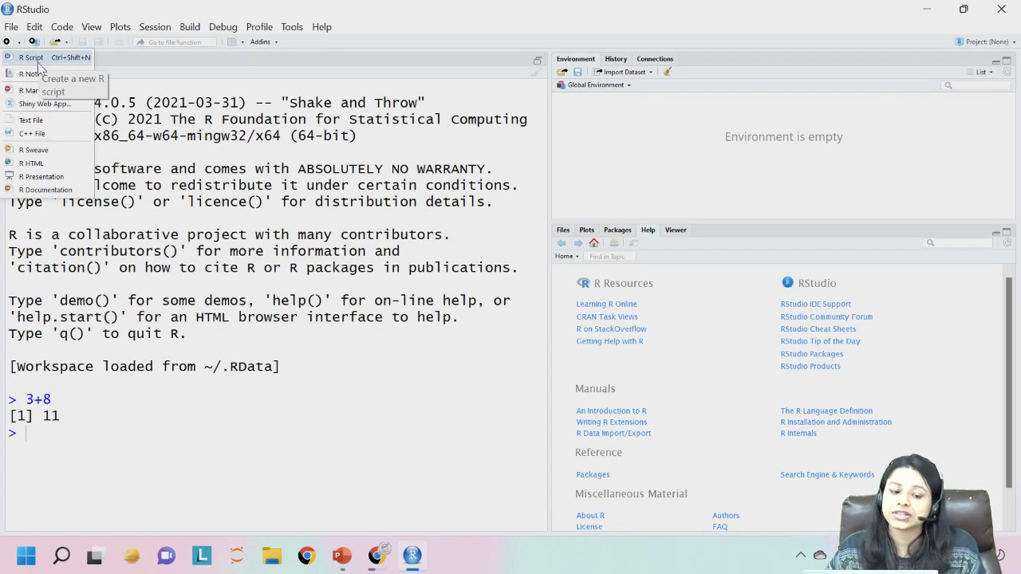
left_click(38, 58)
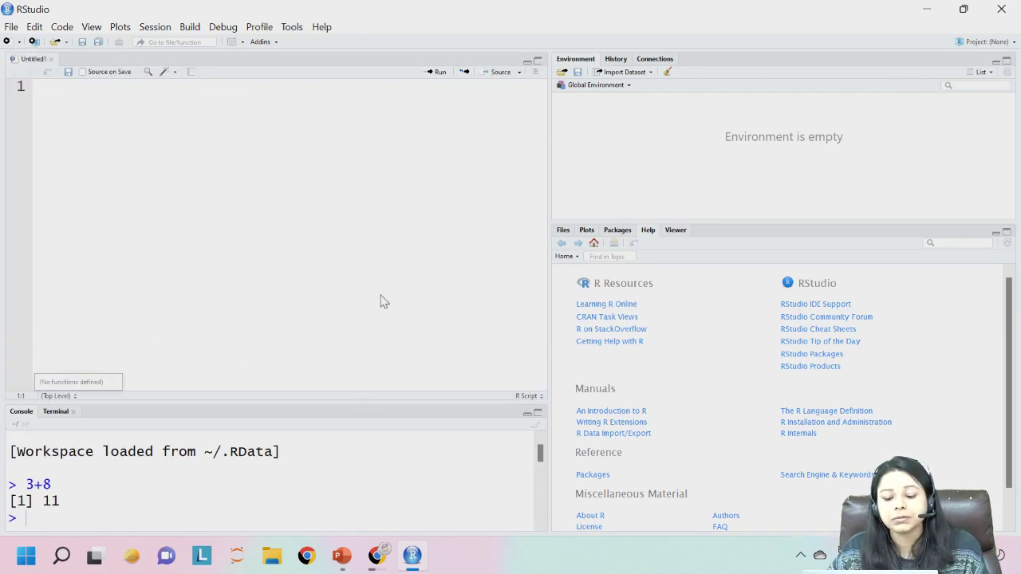
Enlarge the console pane beneath the script editor and show the Plots pane
left_click_drag(440, 401, 436, 279)
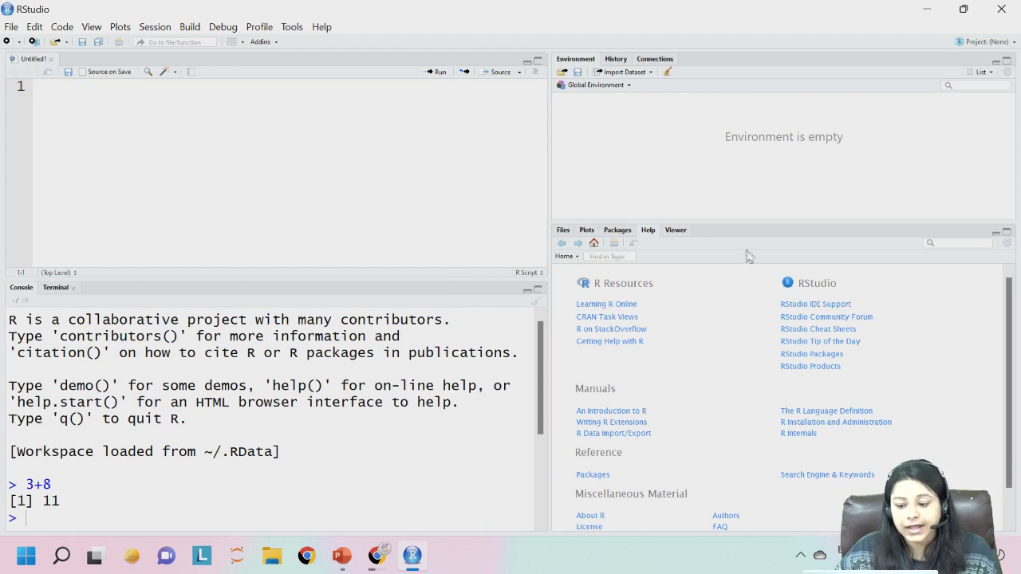
left_click(588, 233)
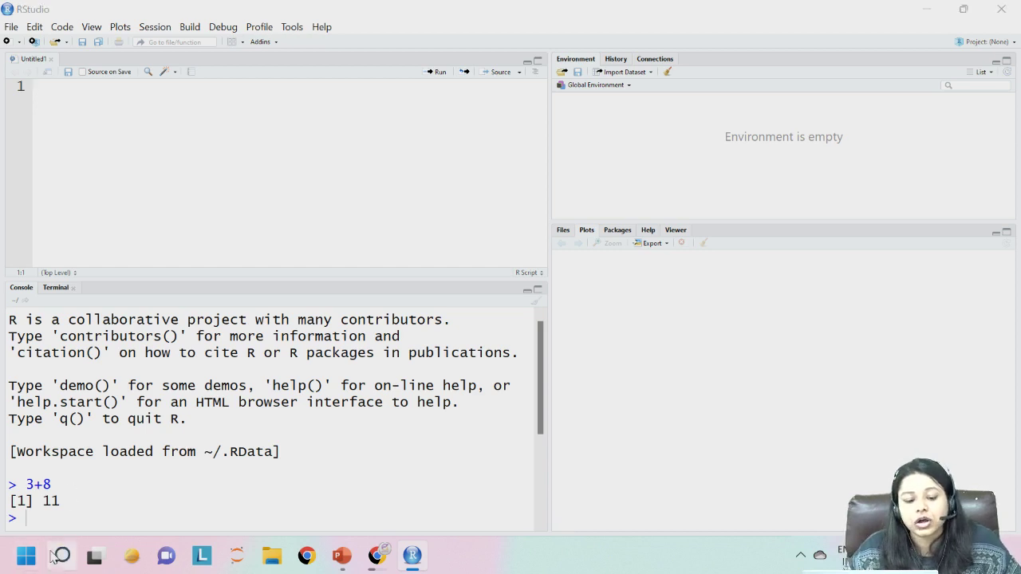
left_click(54, 556)
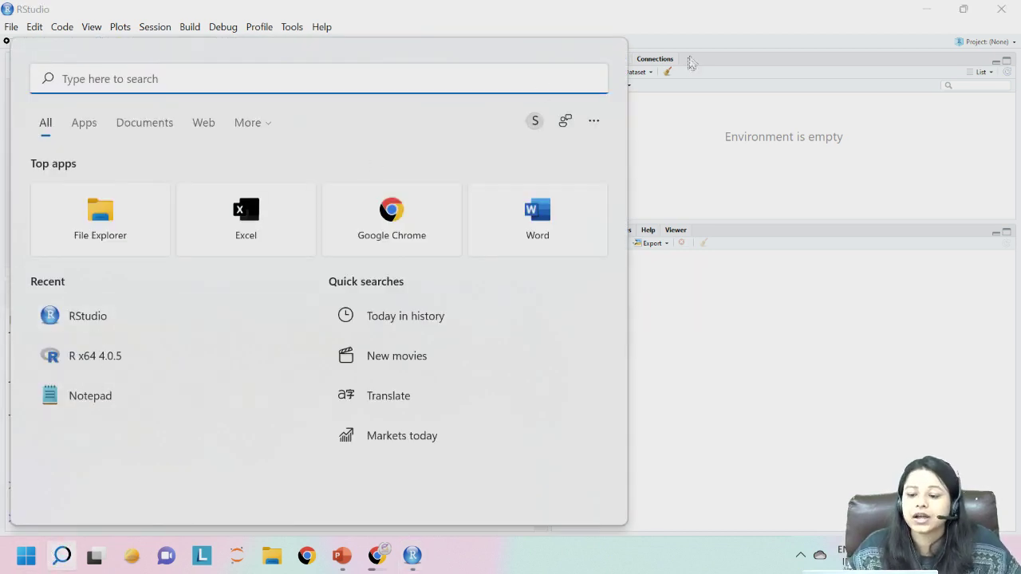
left_click(695, 24)
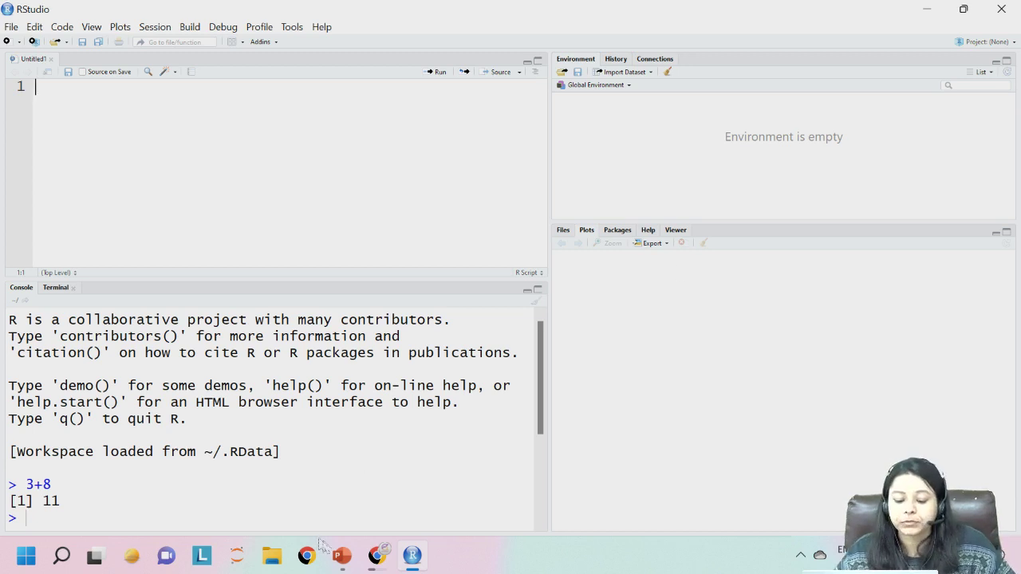
Switch to the R Basics 1 presentation in PowerPoint, review the Components of R Studio slide, select slide 5, and return to RStudio
left_click(341, 556)
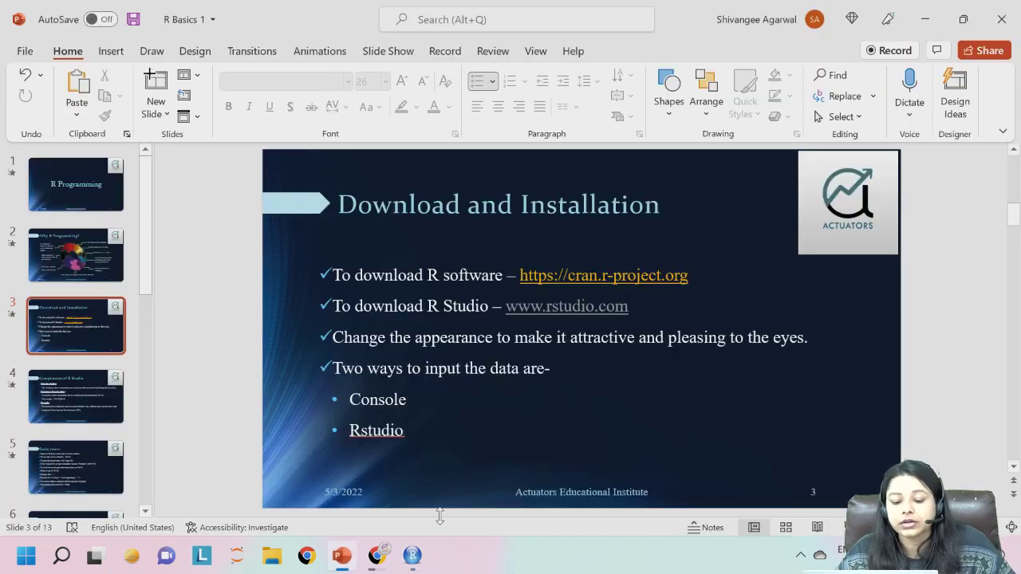
left_click(76, 414)
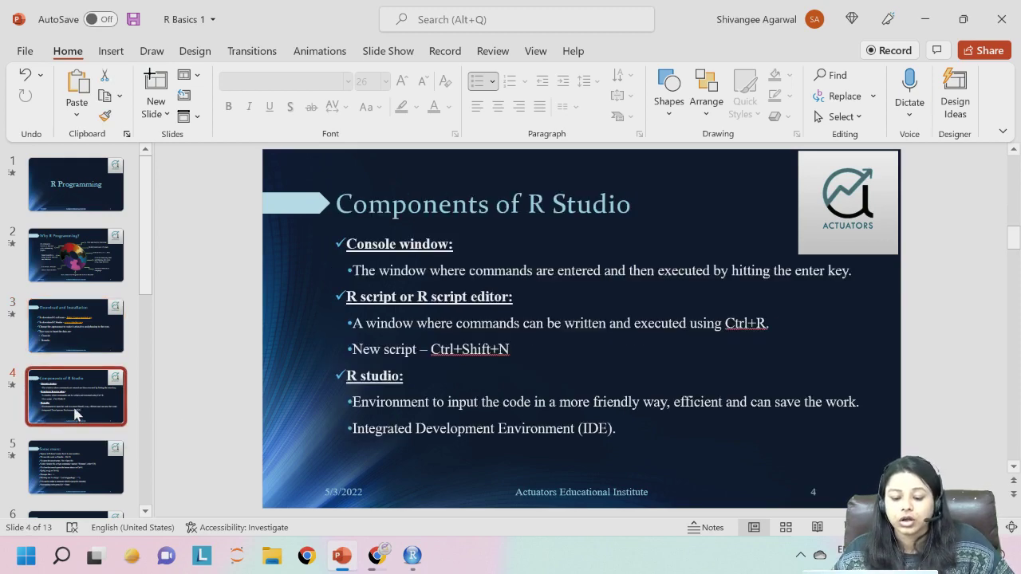
left_click(70, 443)
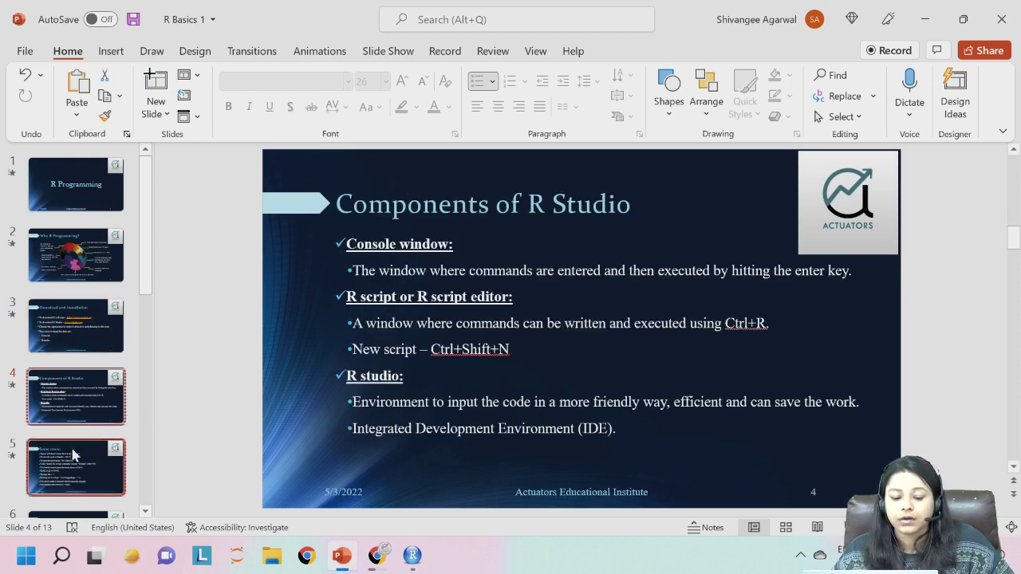
left_click(938, 17)
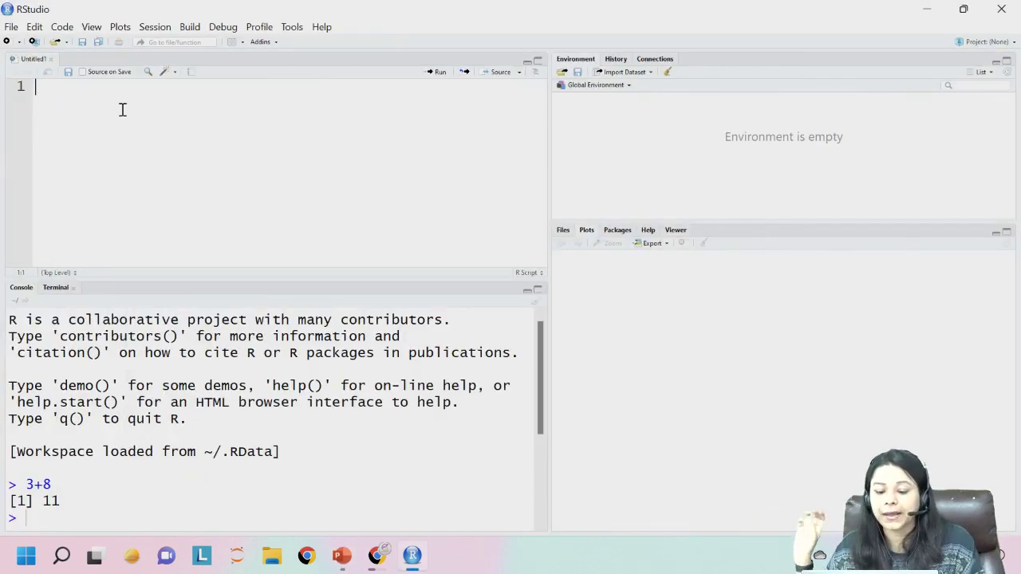
Write 7+8 on the first line of the script and run it in the console
type("7+")
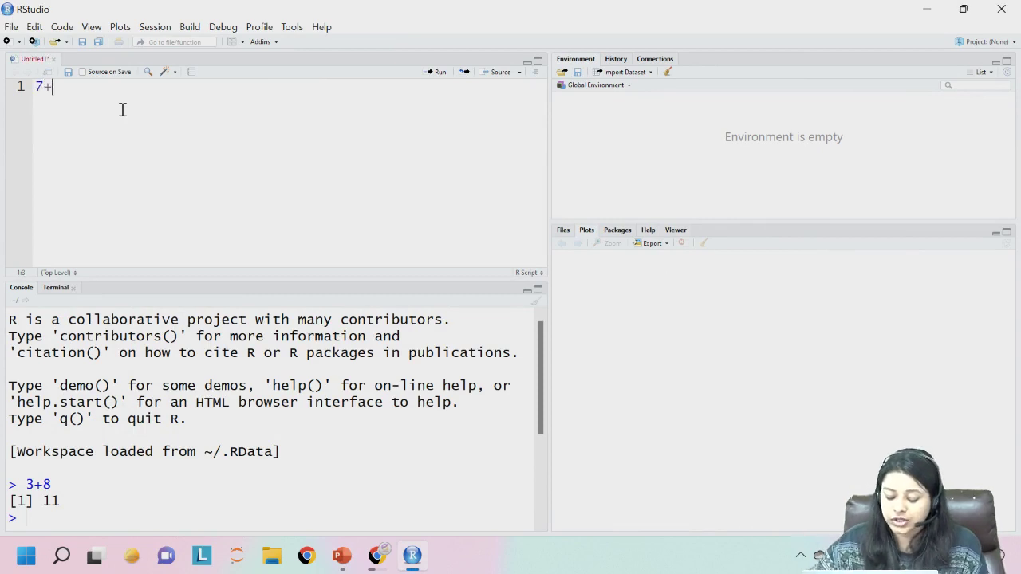
type("8")
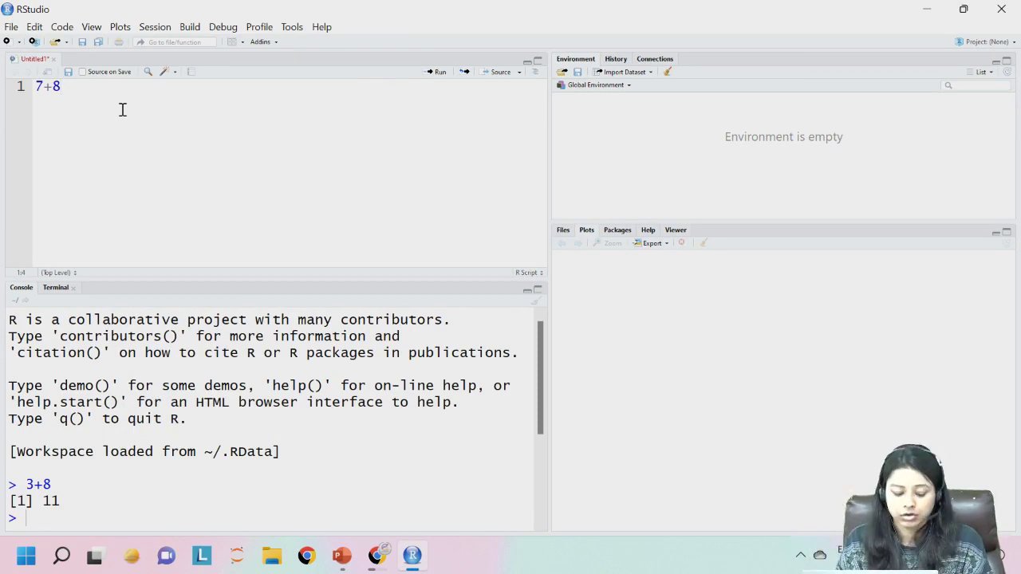
key("ctrl+Return")
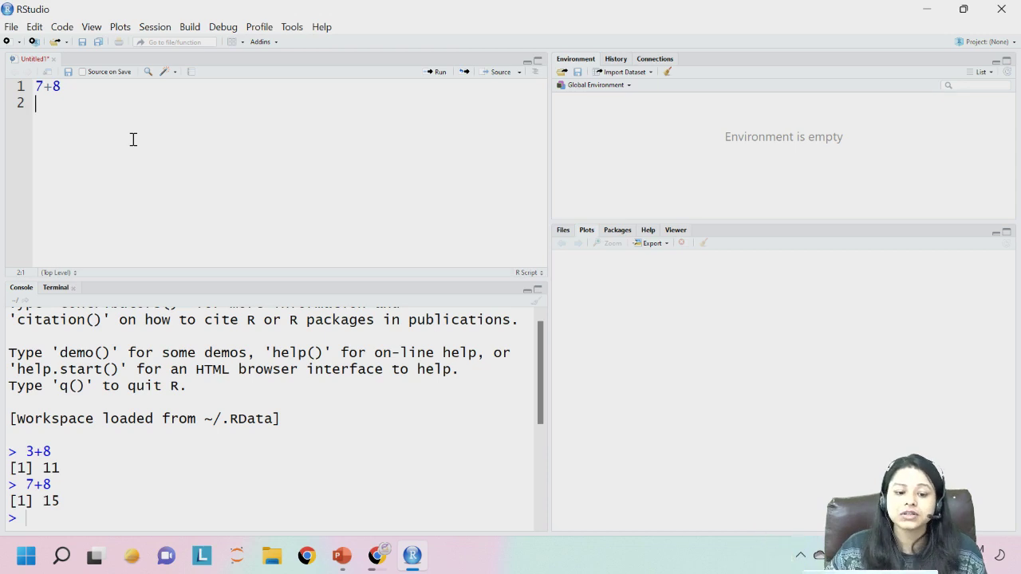
Examine the save dialog for the untitled script, including the Desktop folder contents, and leave it without saving
left_click(67, 73)
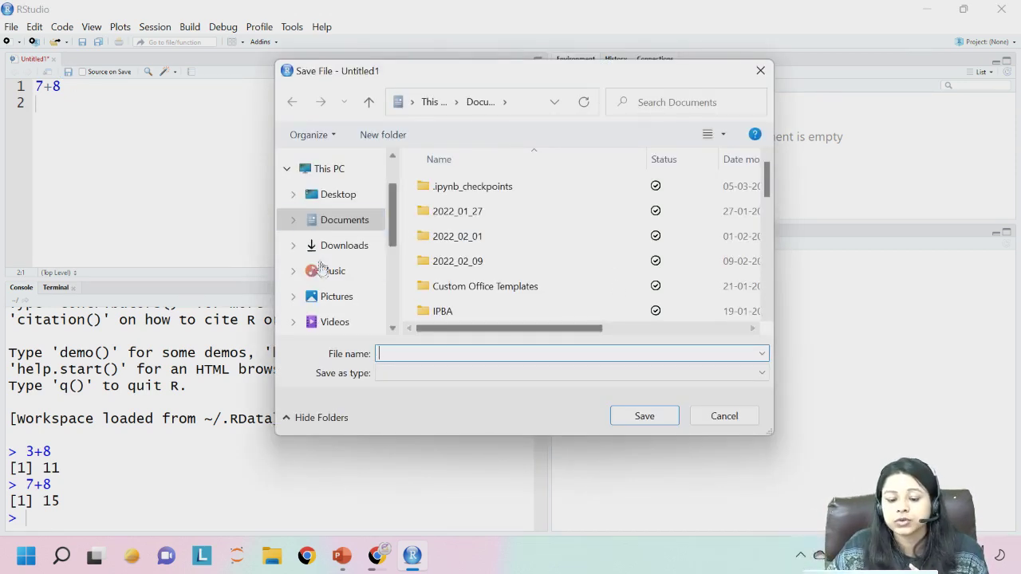
left_click(338, 196)
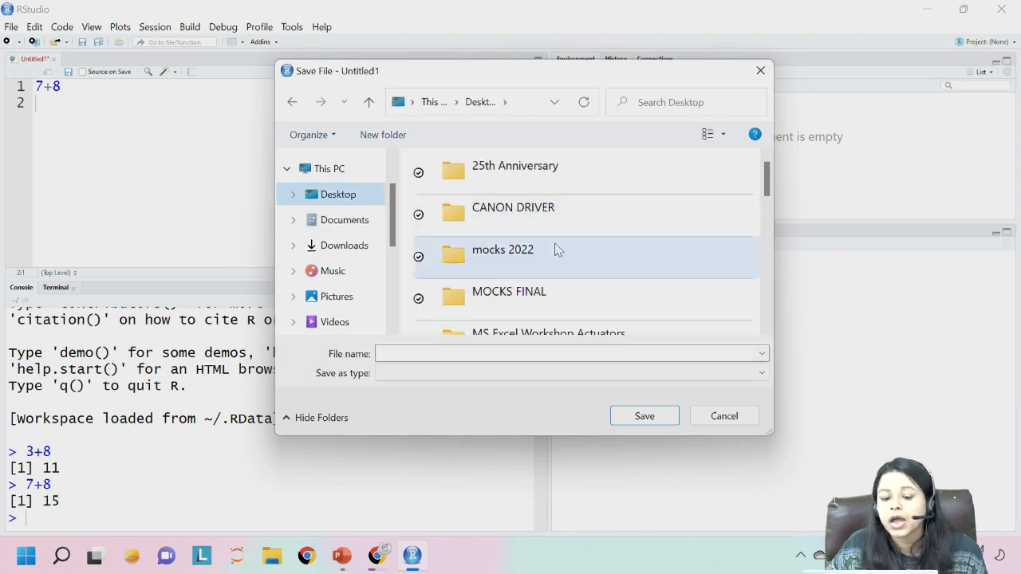
scroll(556, 250, "down", 5)
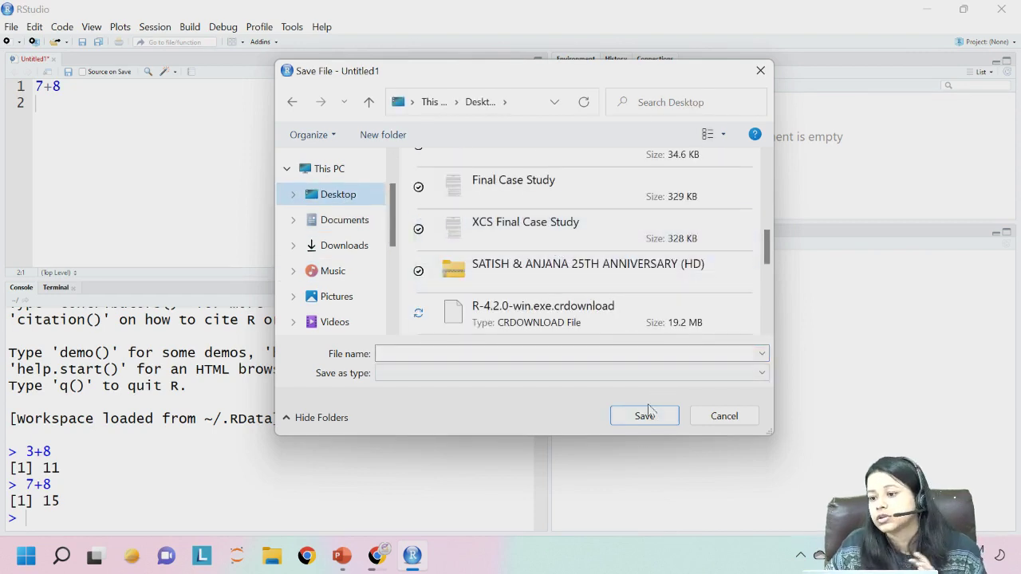
scroll(597, 257, "up", 5)
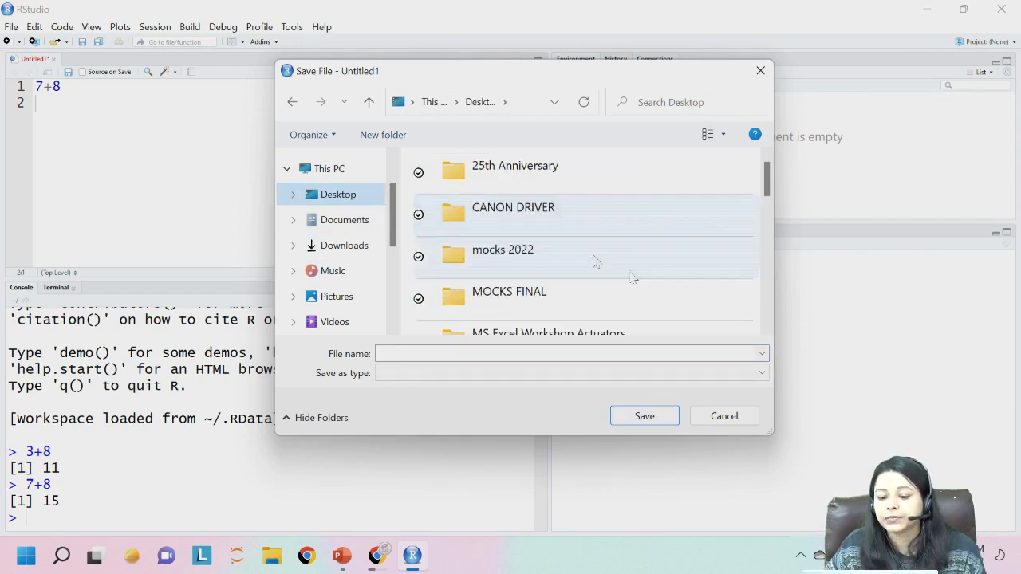
left_click(721, 417)
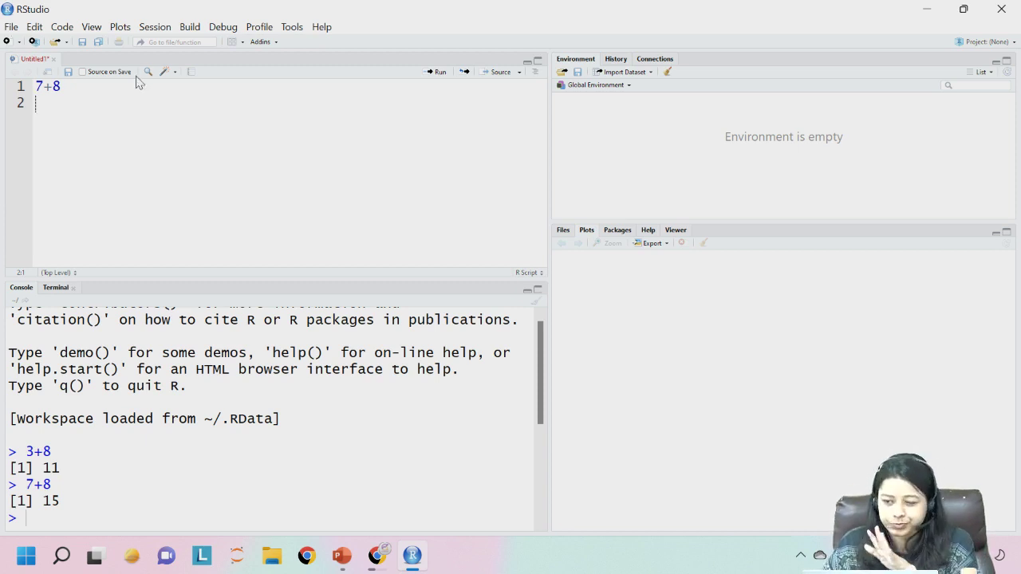
left_click(68, 72)
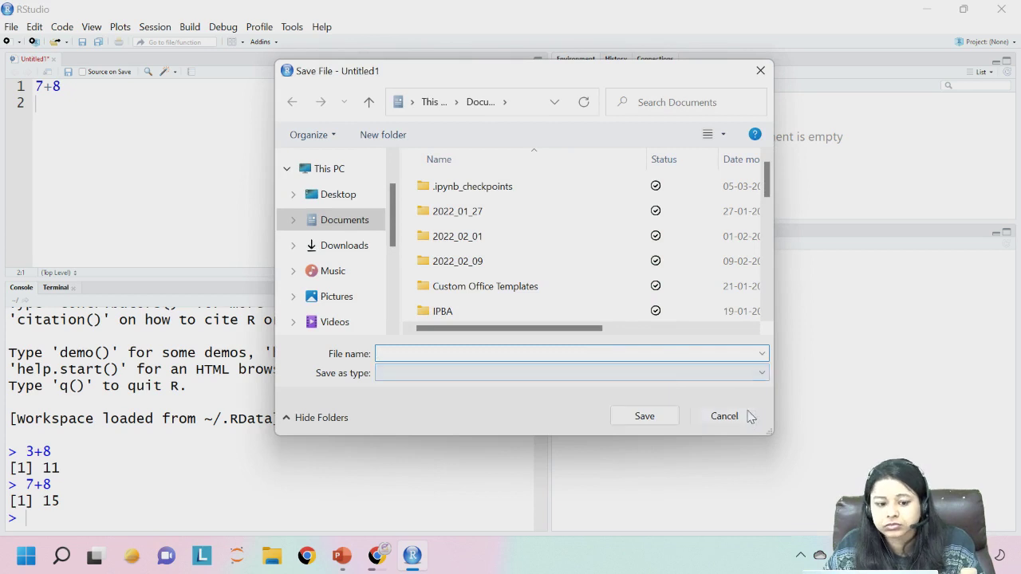
left_click(721, 415)
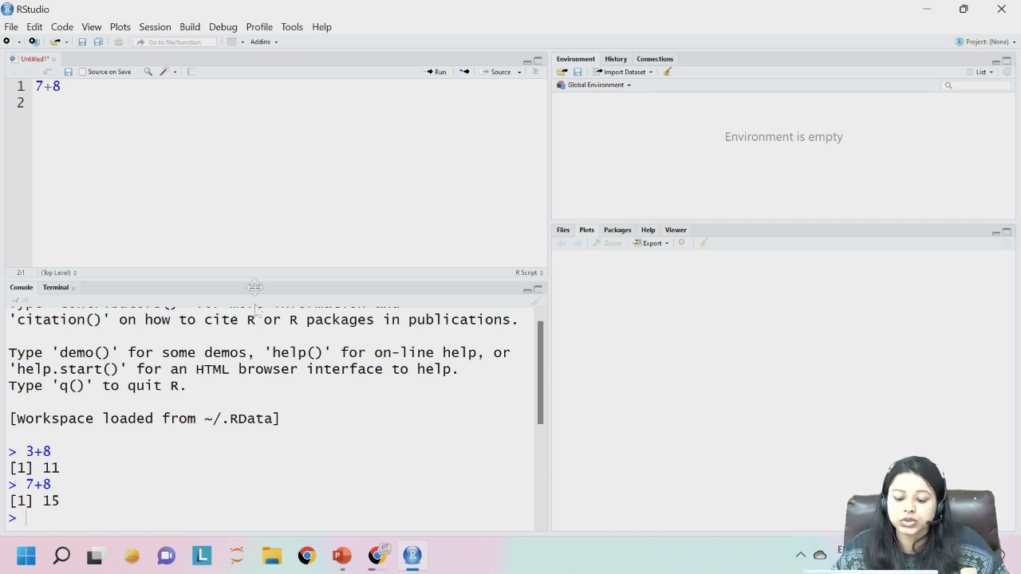
Switch to the R Basics 1 presentation in PowerPoint and review the Some more and Packages in R slides
mouse_move(353, 568)
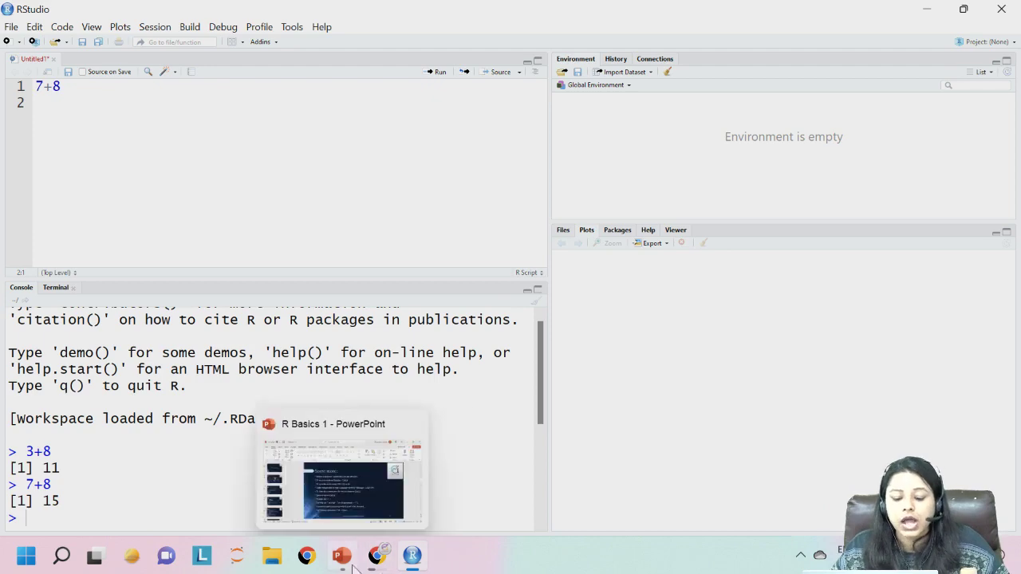
left_click(345, 491)
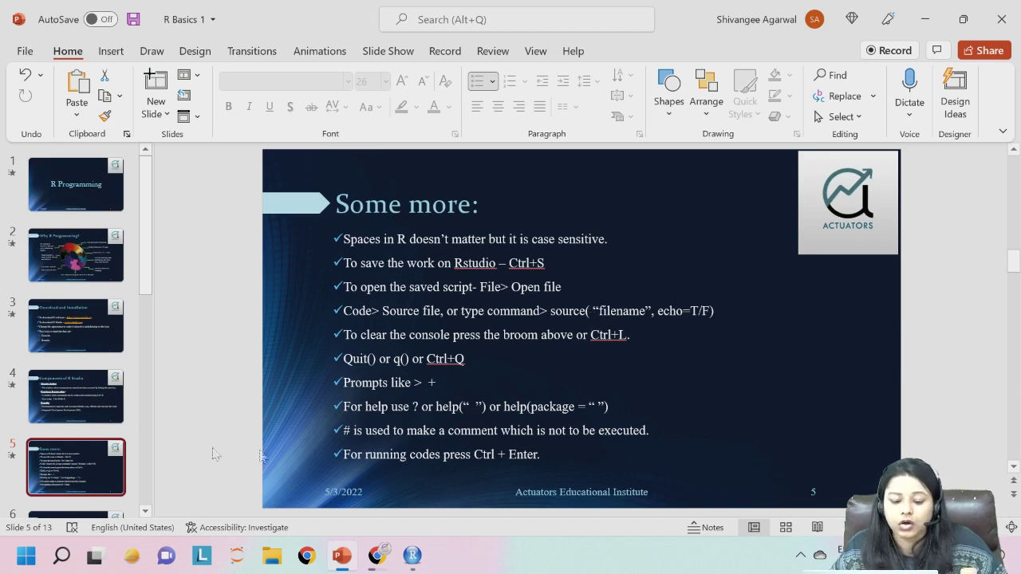
left_click(96, 512)
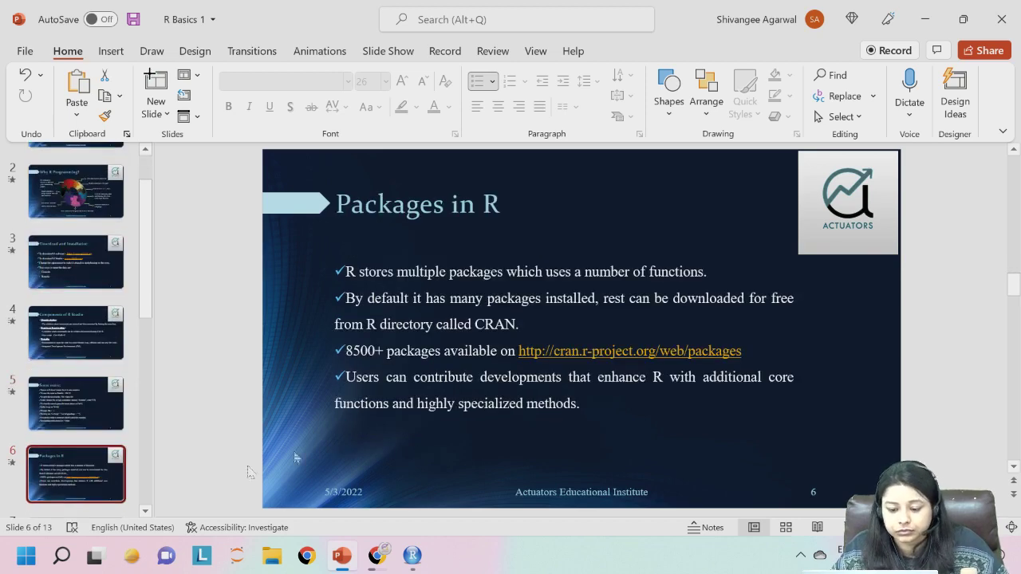
scroll(239, 361, "down", 2)
scroll(168, 363, "up", 1)
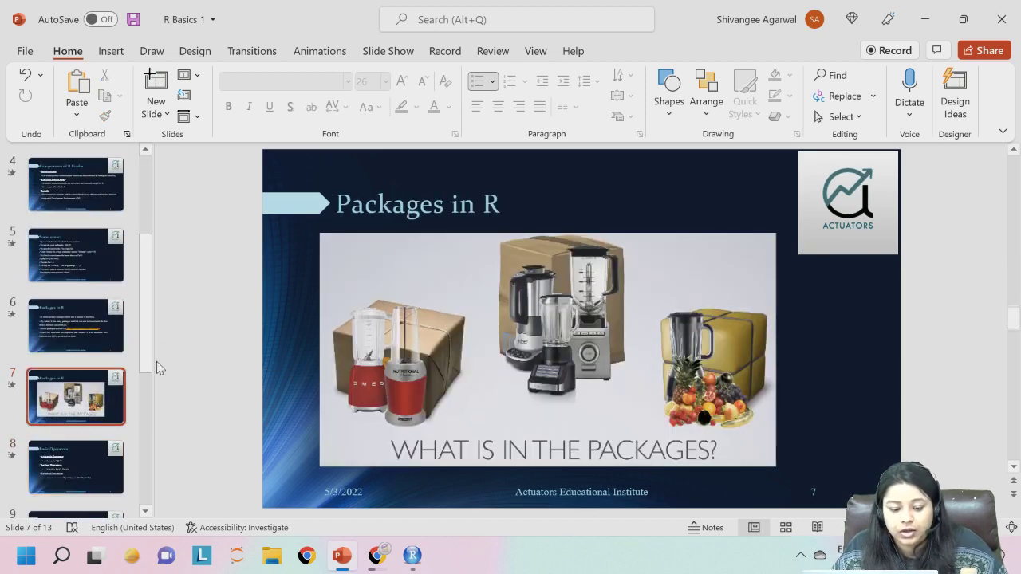
left_click(112, 364)
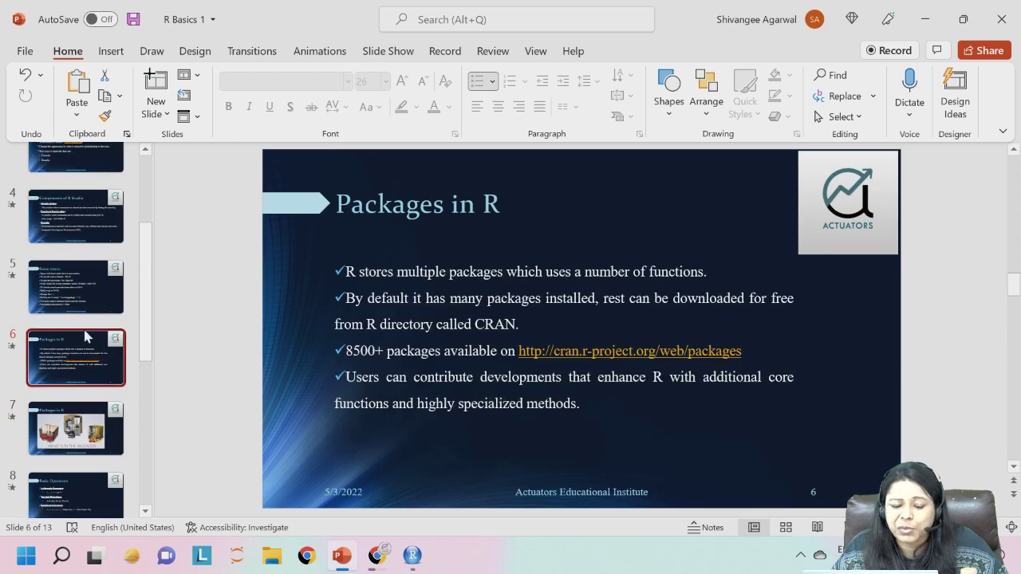
scroll(146, 327, "down", 2)
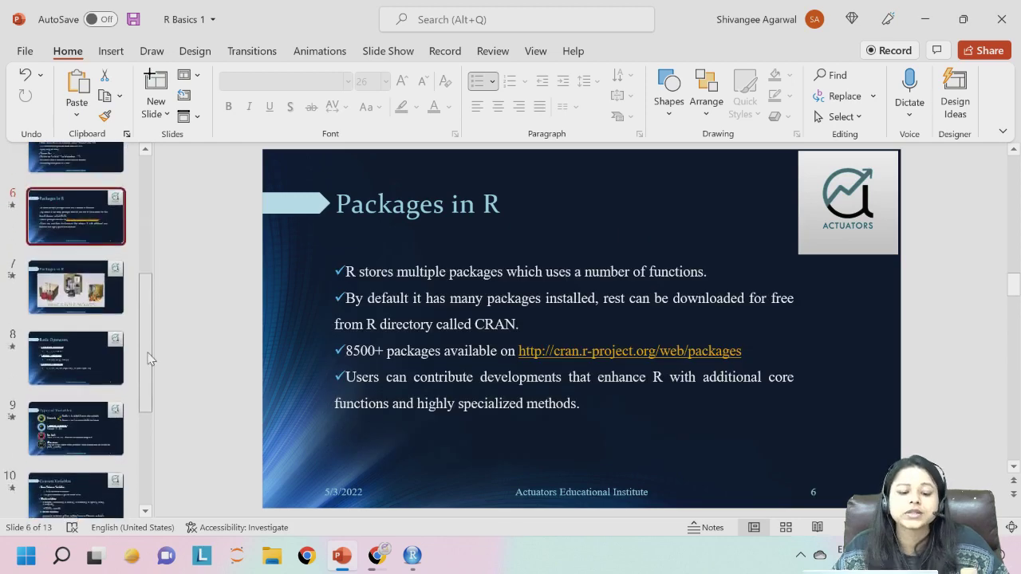